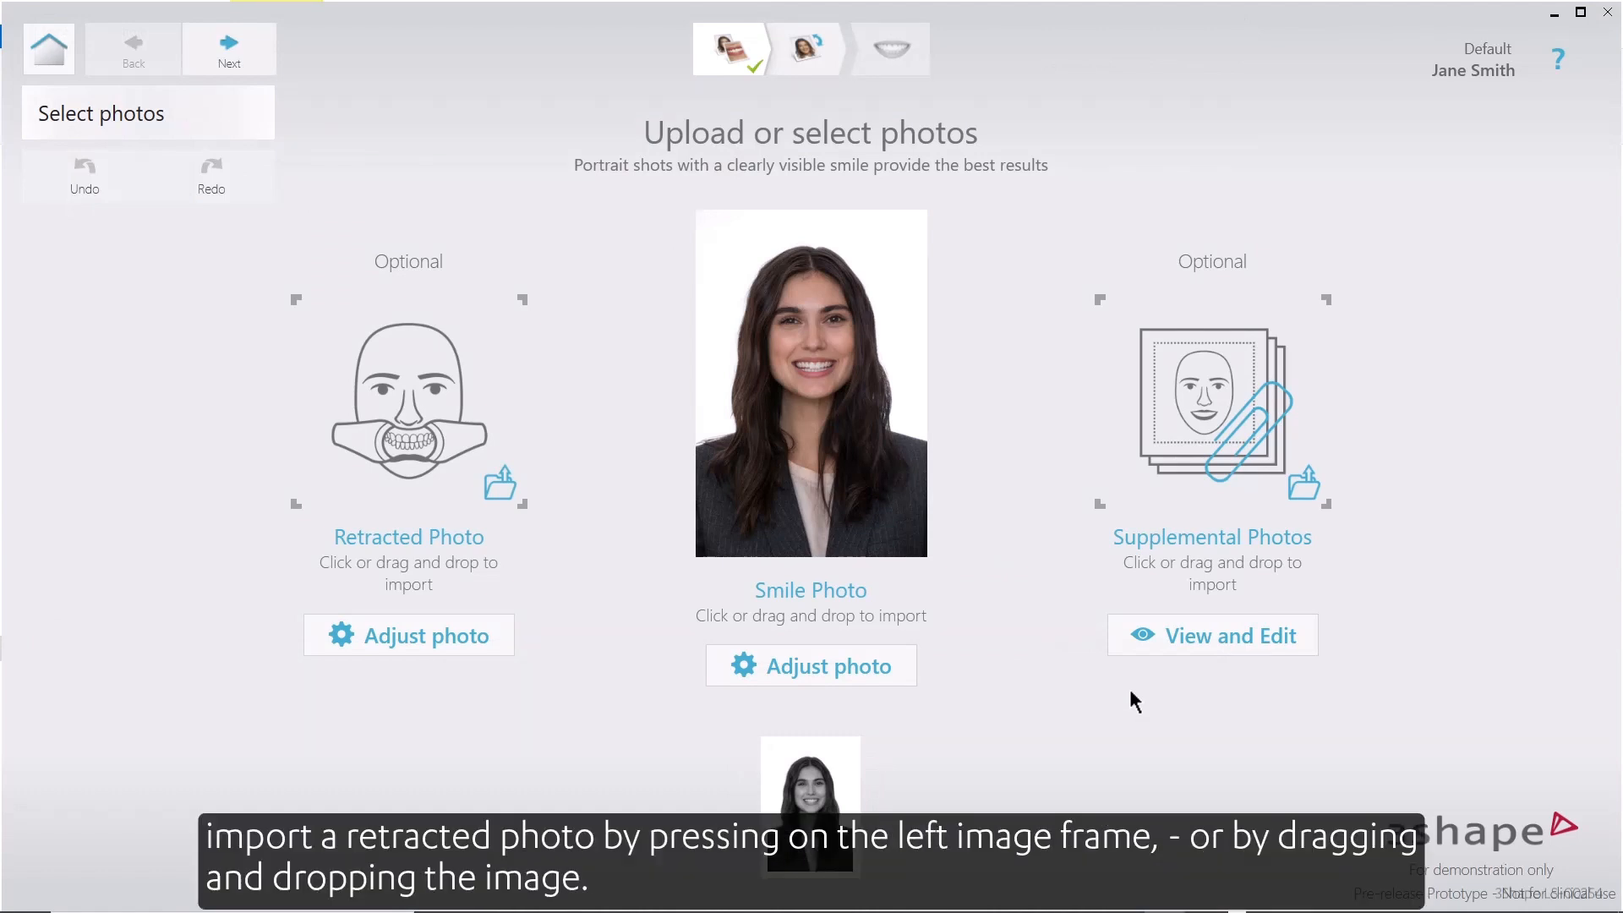
Import the file Retracted as the case's retracted photo.
left_click(414, 404)
left_click(517, 207)
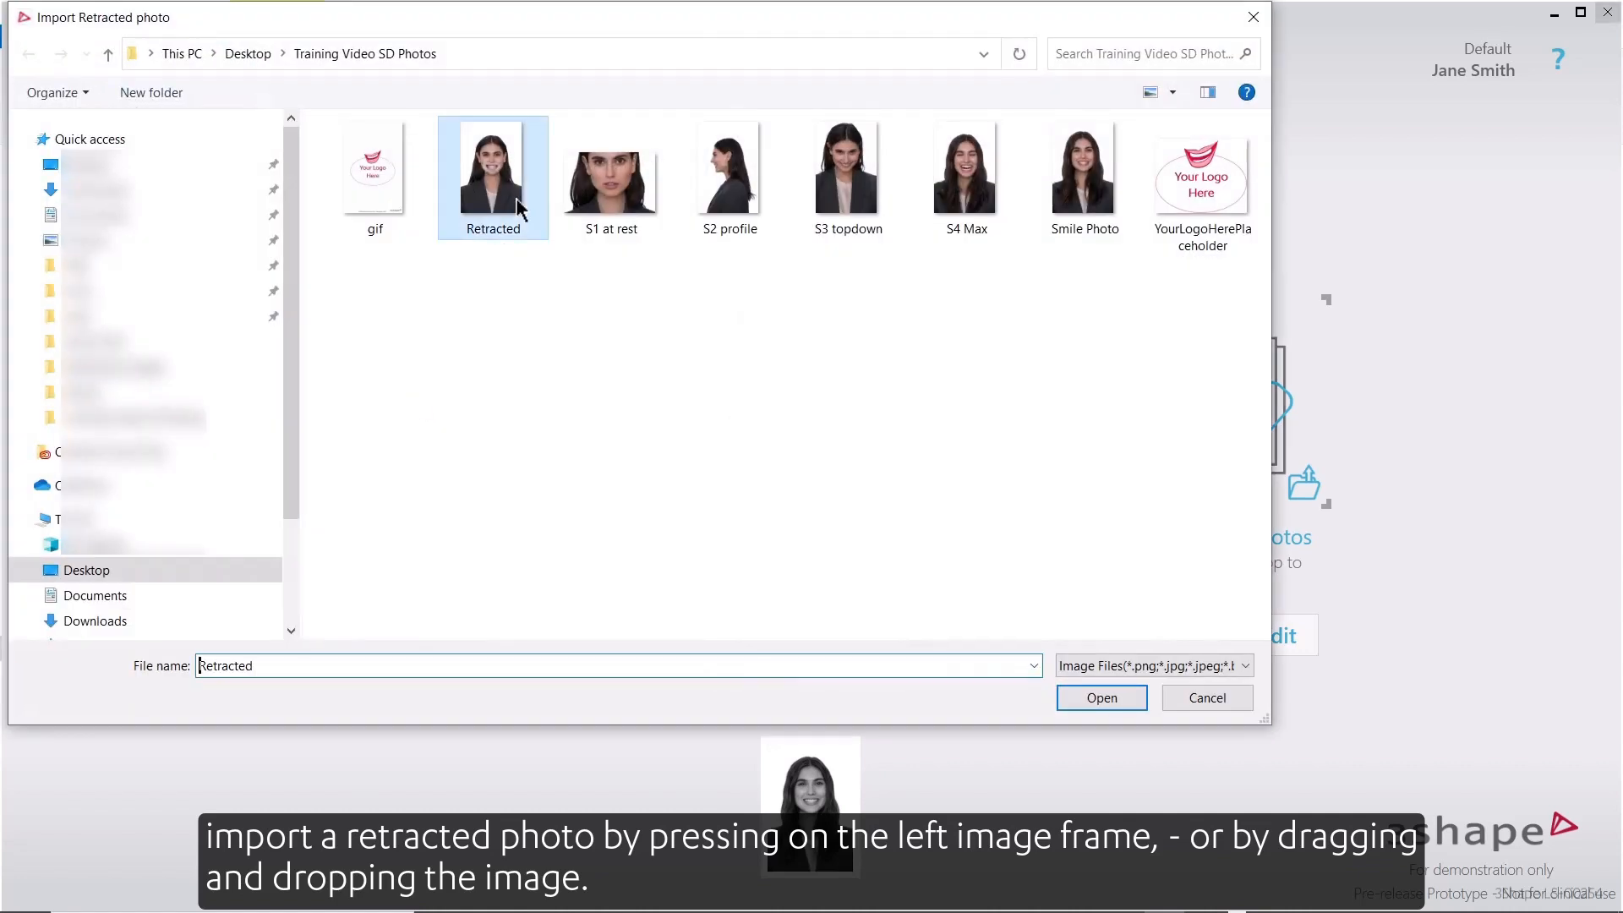
left_click(1094, 701)
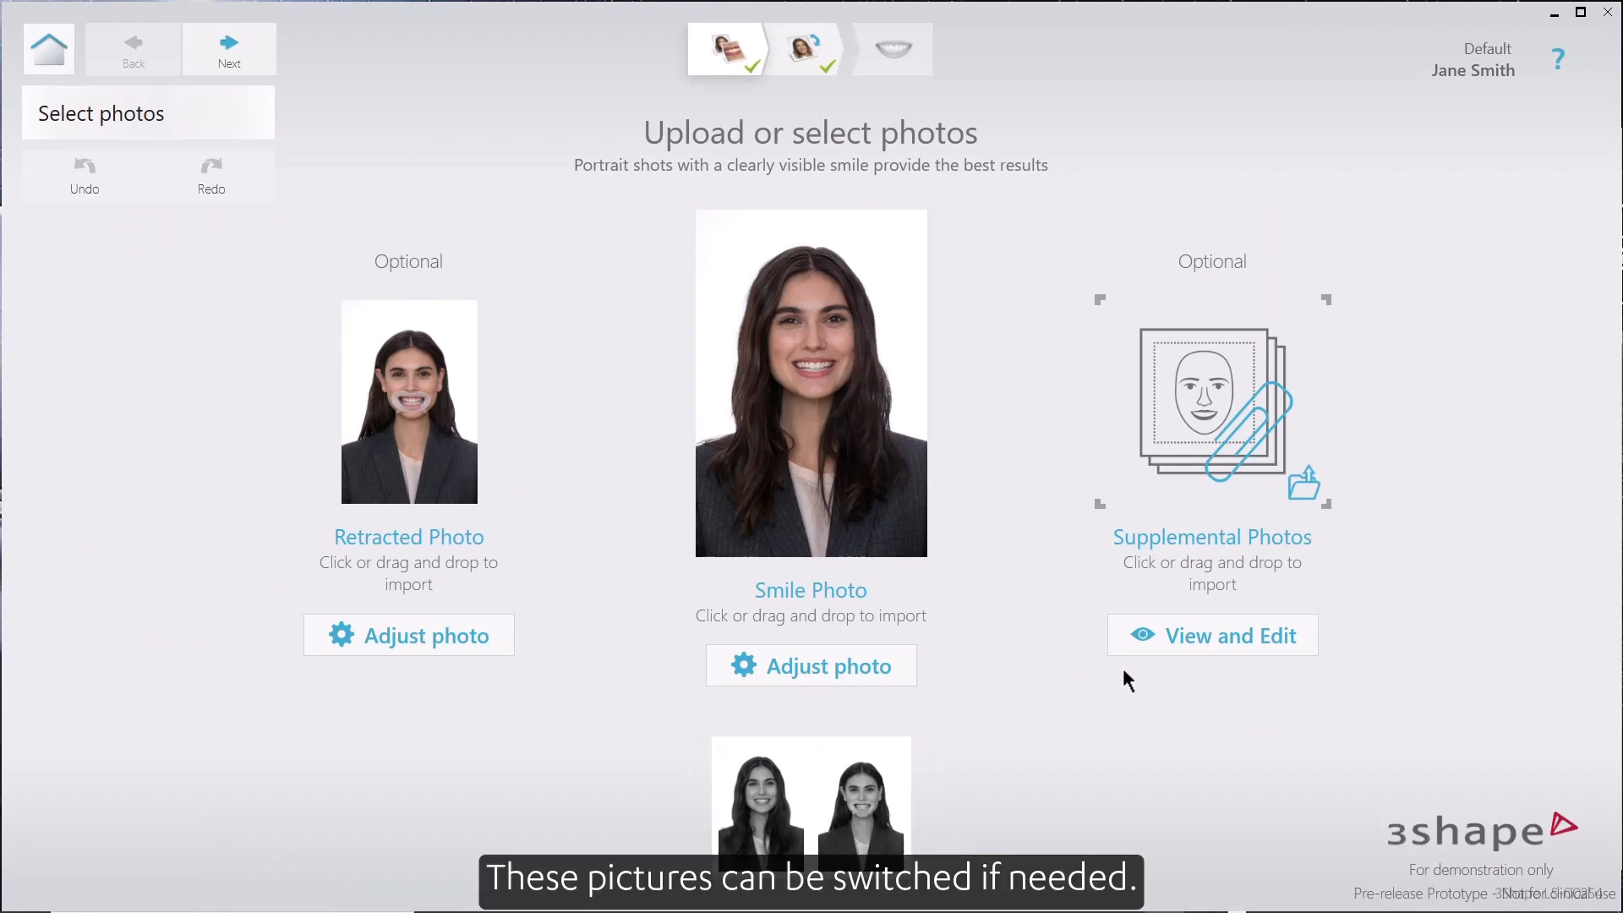
Import S1 at rest, S2 profile, S3 topdown and S4 Max as supplemental photos.
left_click(1231, 404)
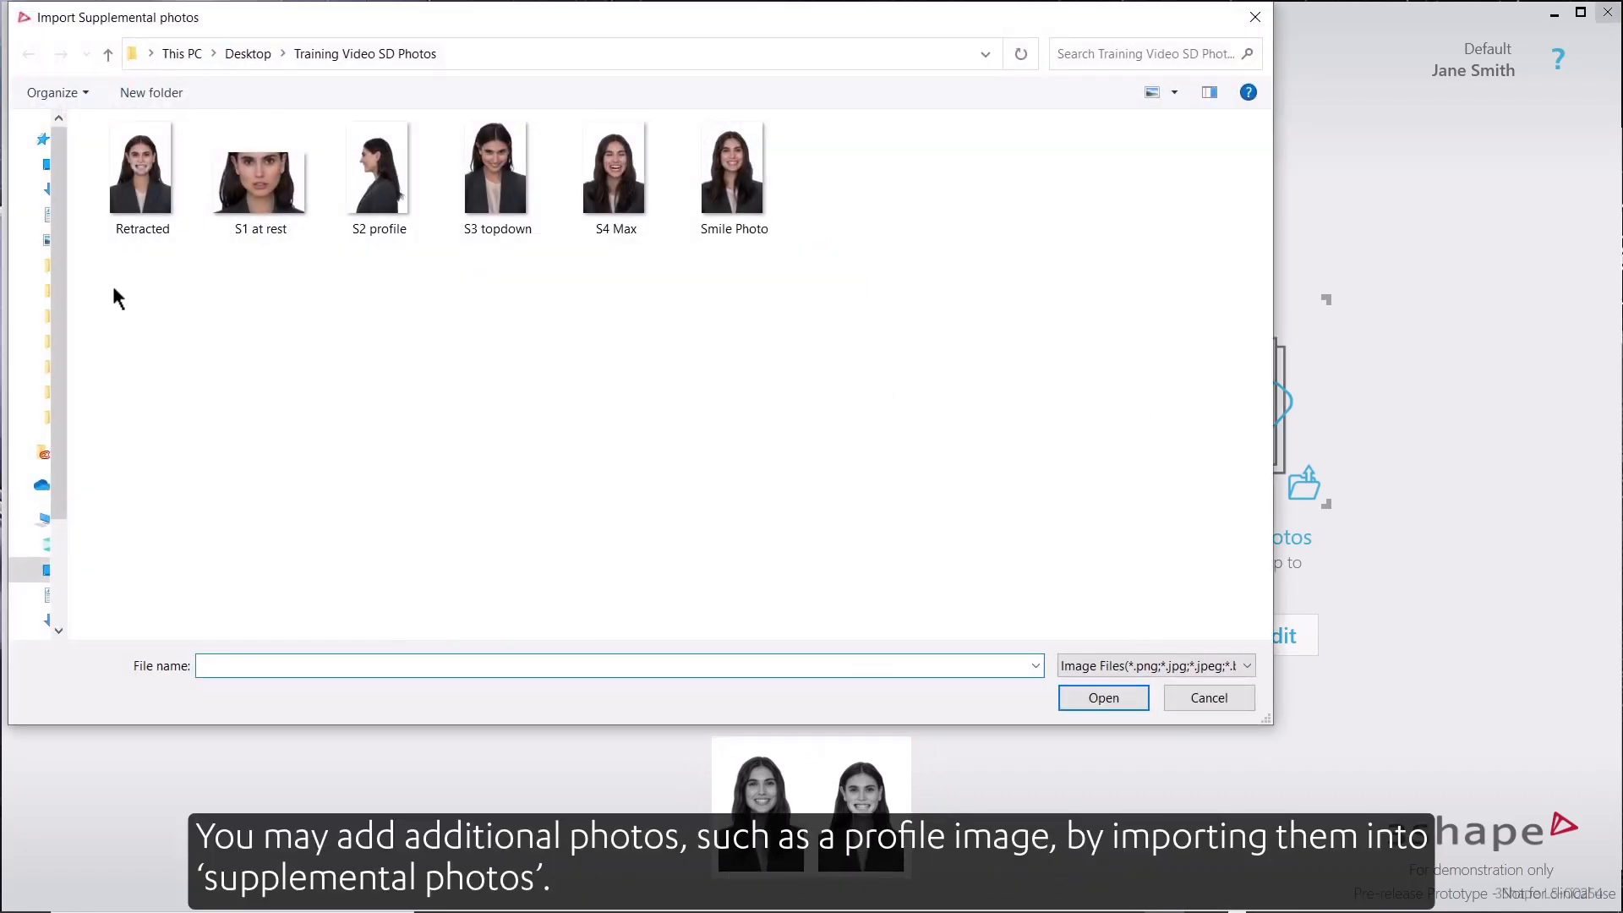
left_click(257, 196)
left_click(378, 190, "ctrl")
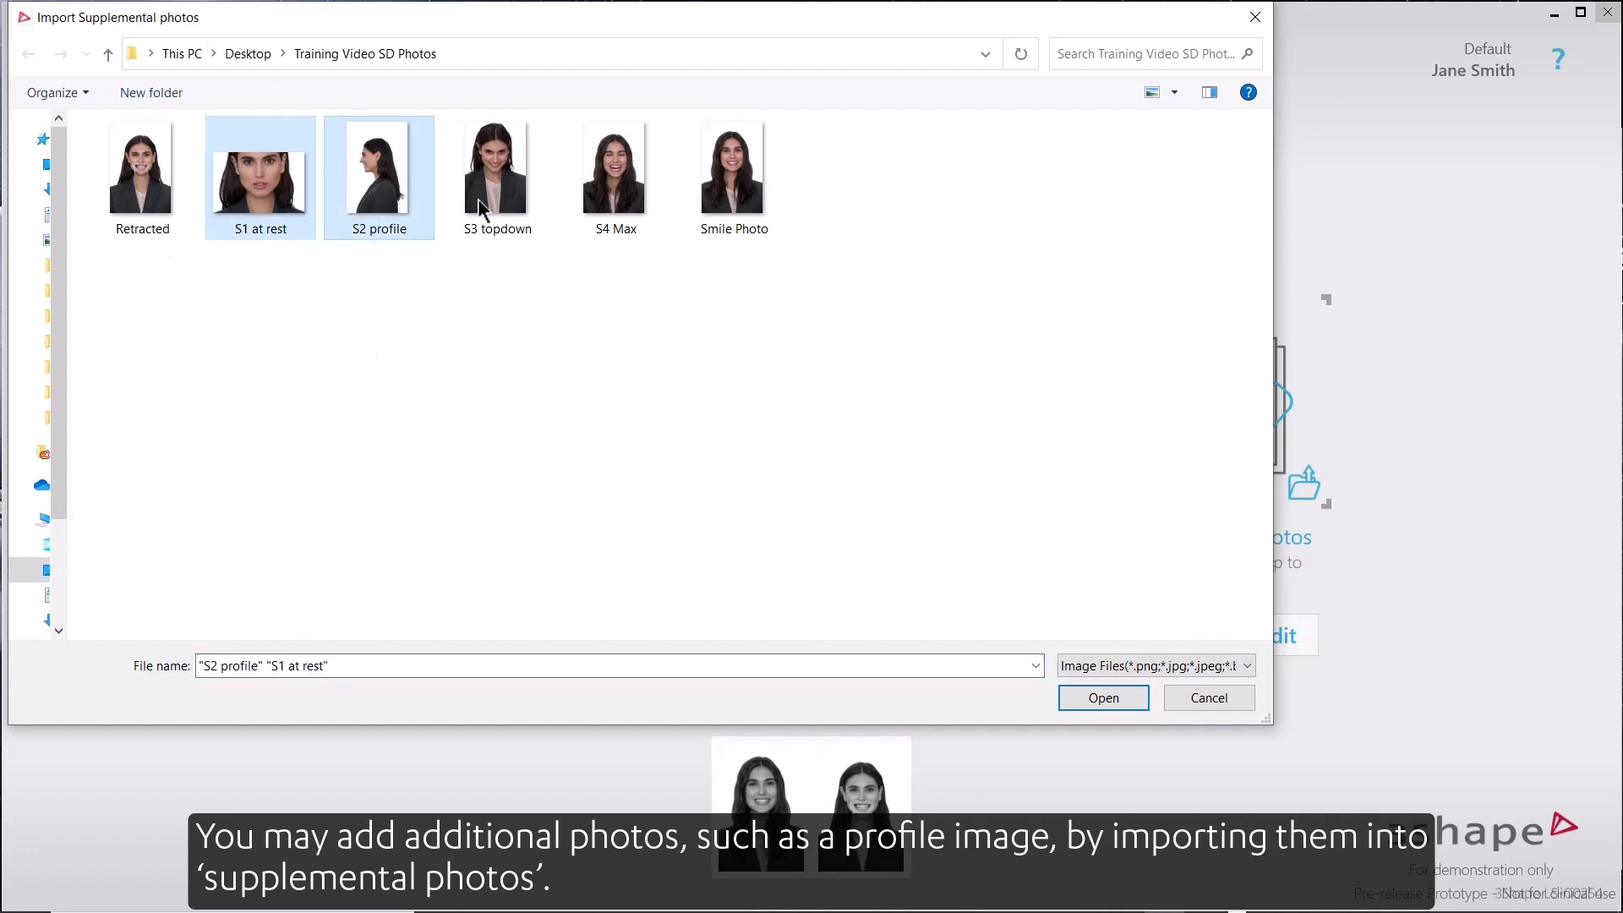
left_click(524, 207, "ctrl")
left_click(649, 207, "ctrl")
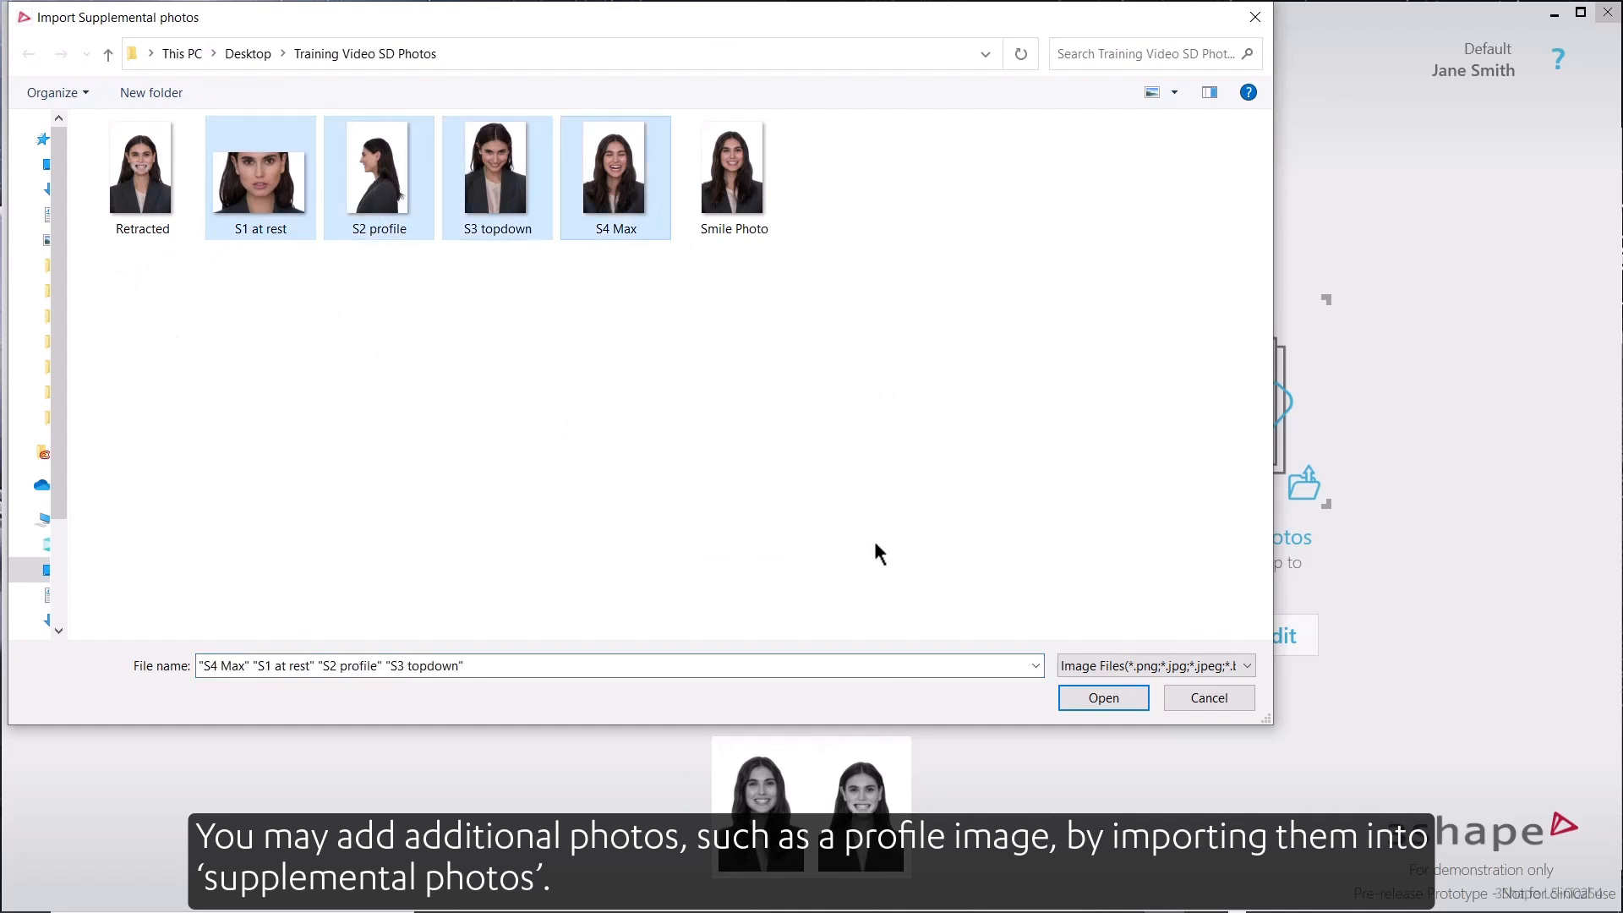
left_click(1103, 698)
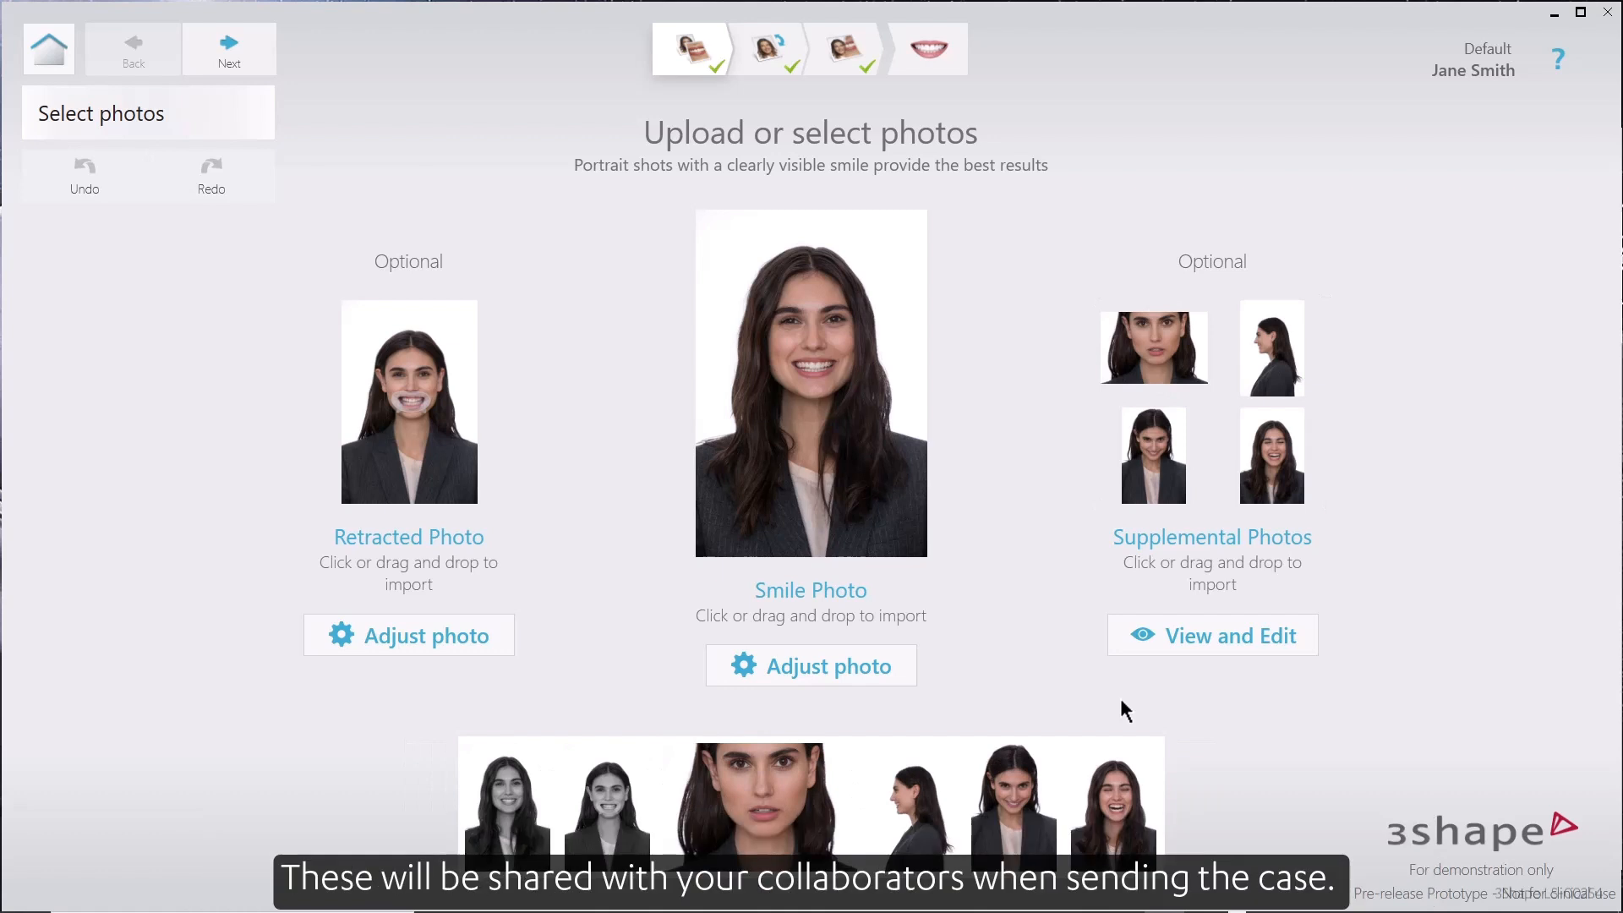
Try a contrast of 18 on the smile photo, reset the image to its original and apply.
left_click(774, 665)
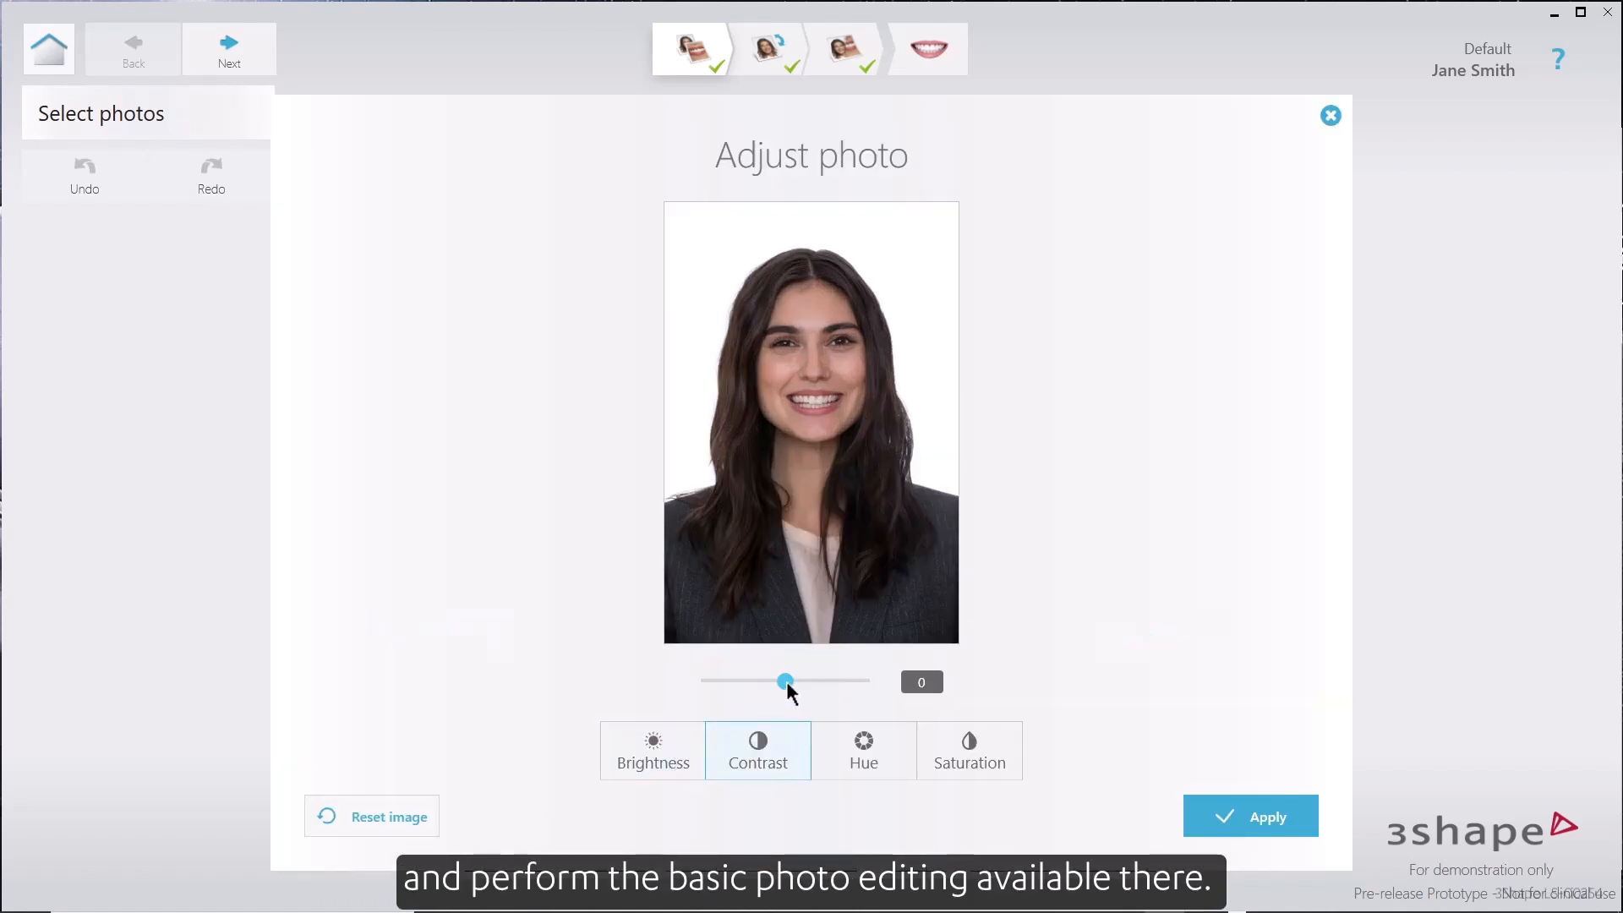
left_click_drag(786, 682, 806, 690)
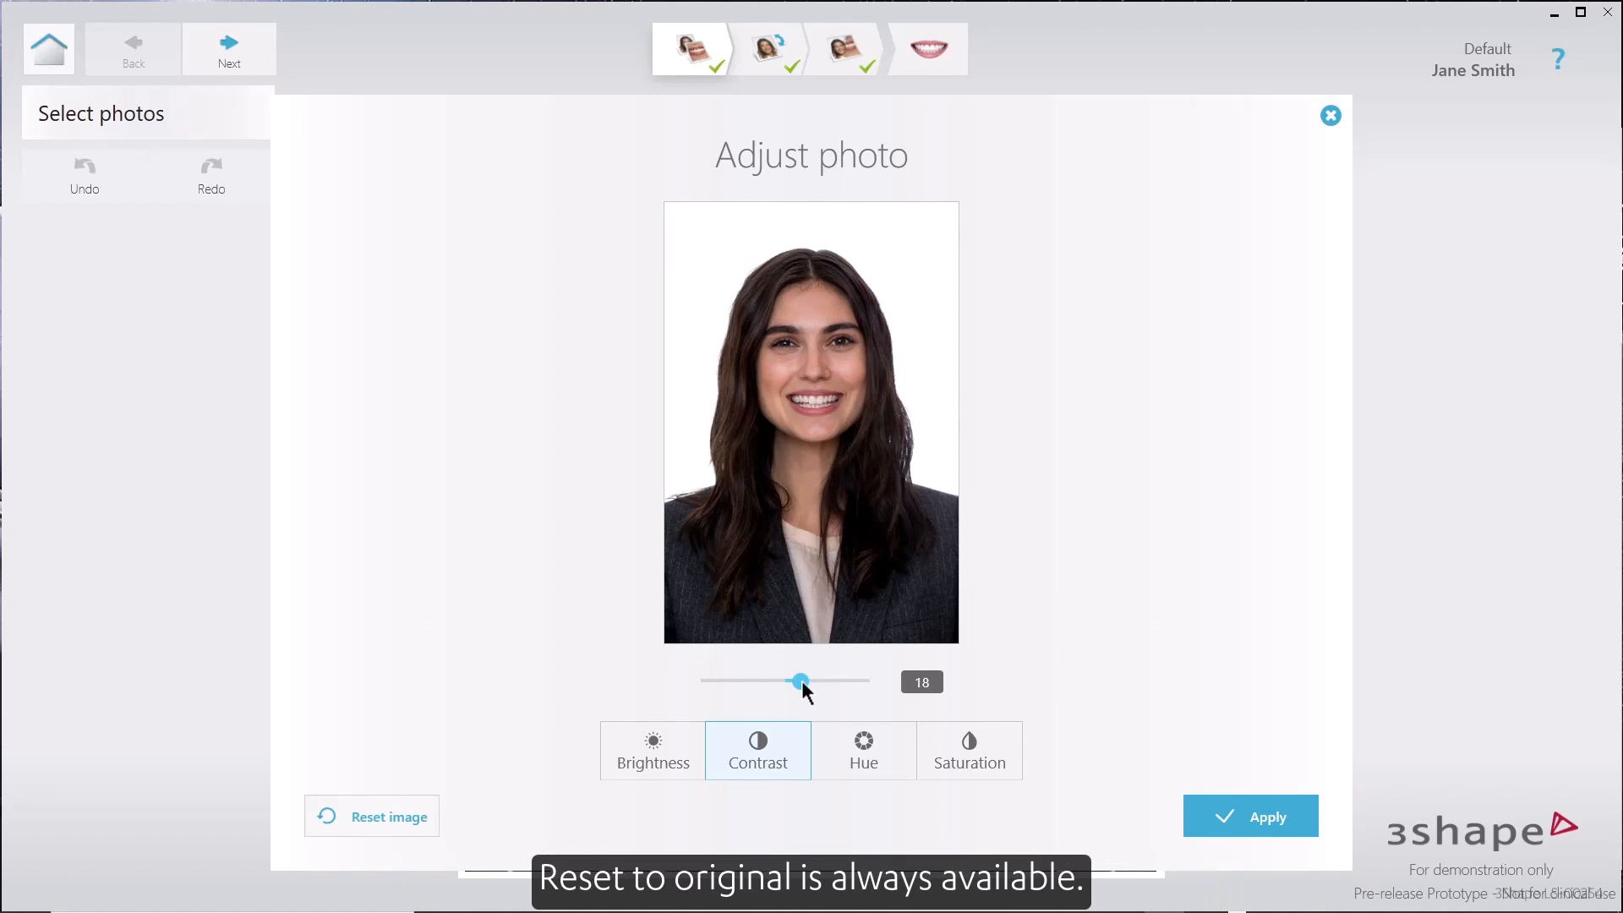
left_click(369, 837)
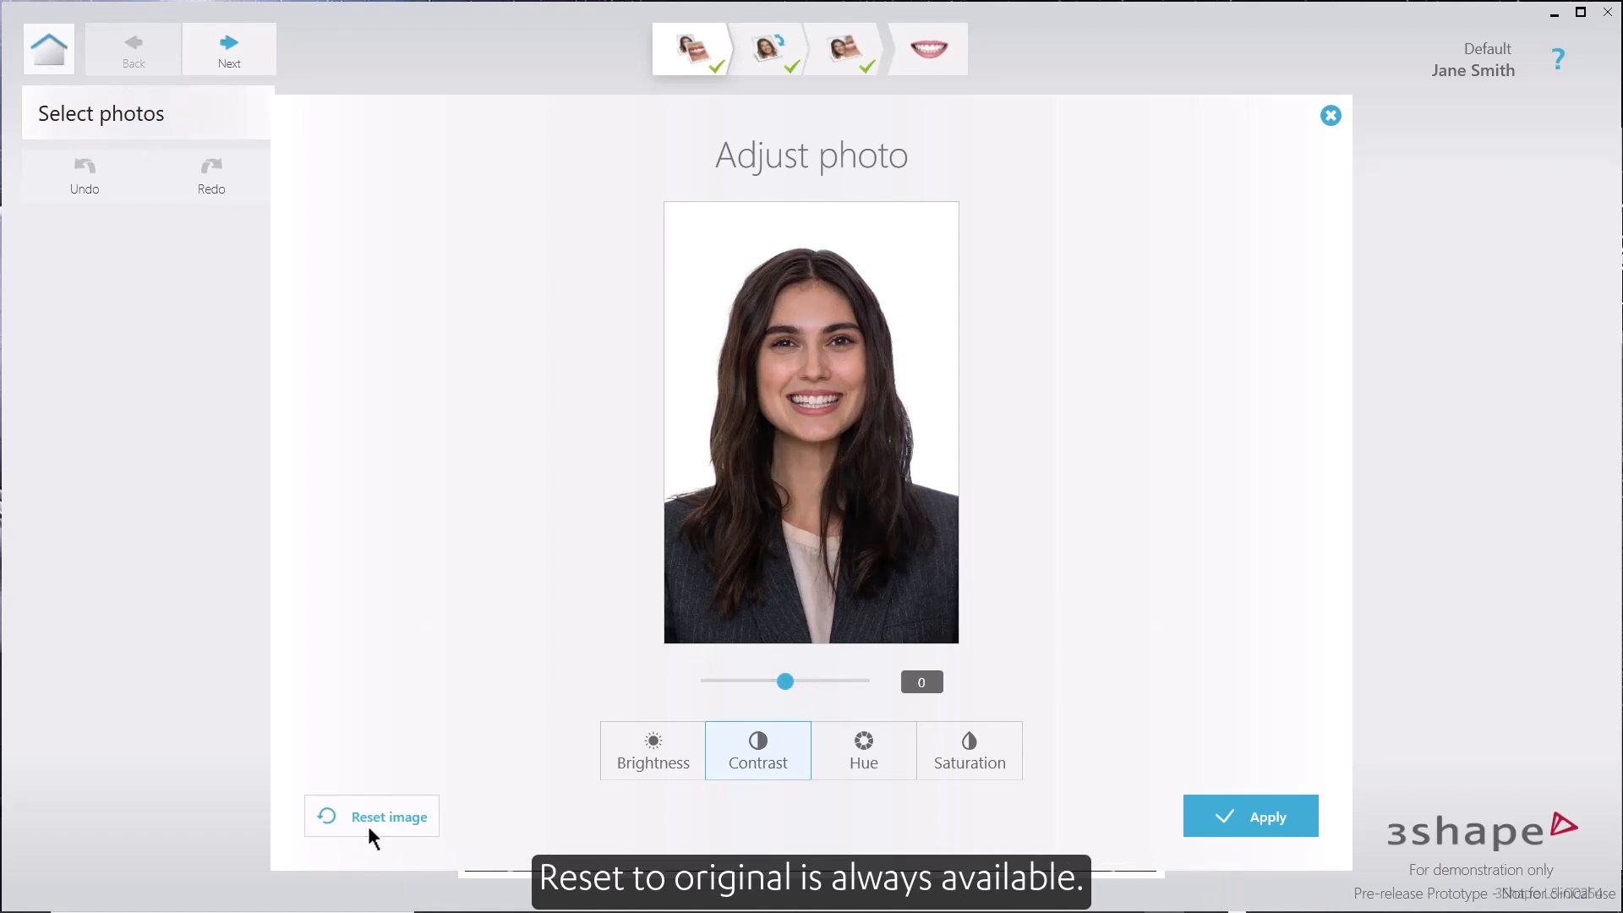
left_click(1255, 819)
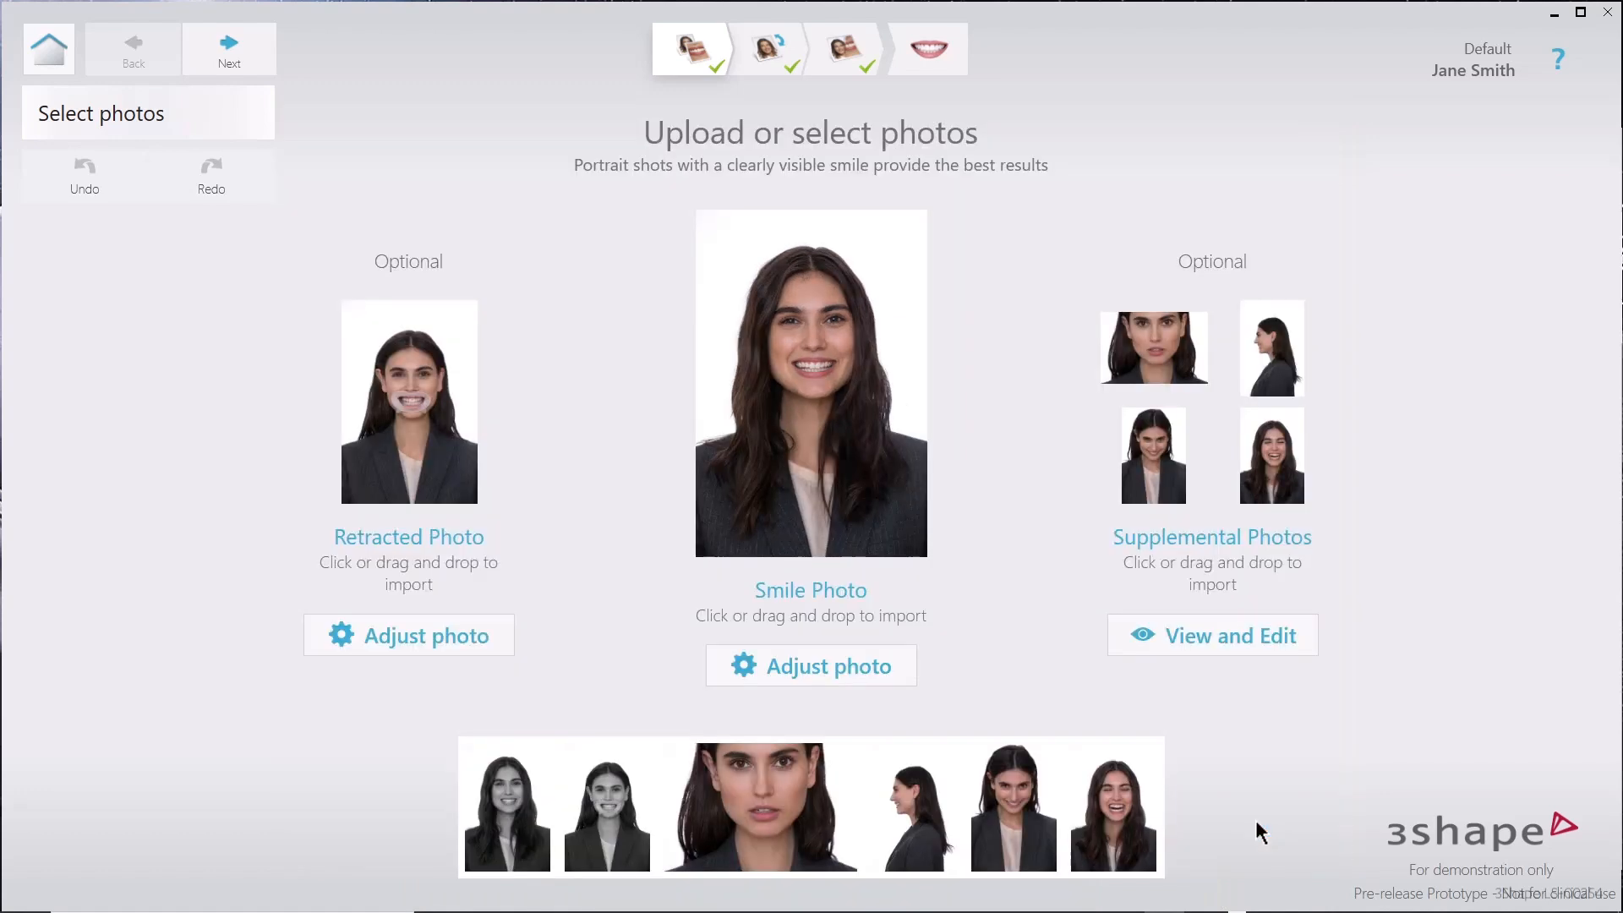
View the supplemental profile photo slightly enlarged and return to the photo overview.
left_click(1124, 640)
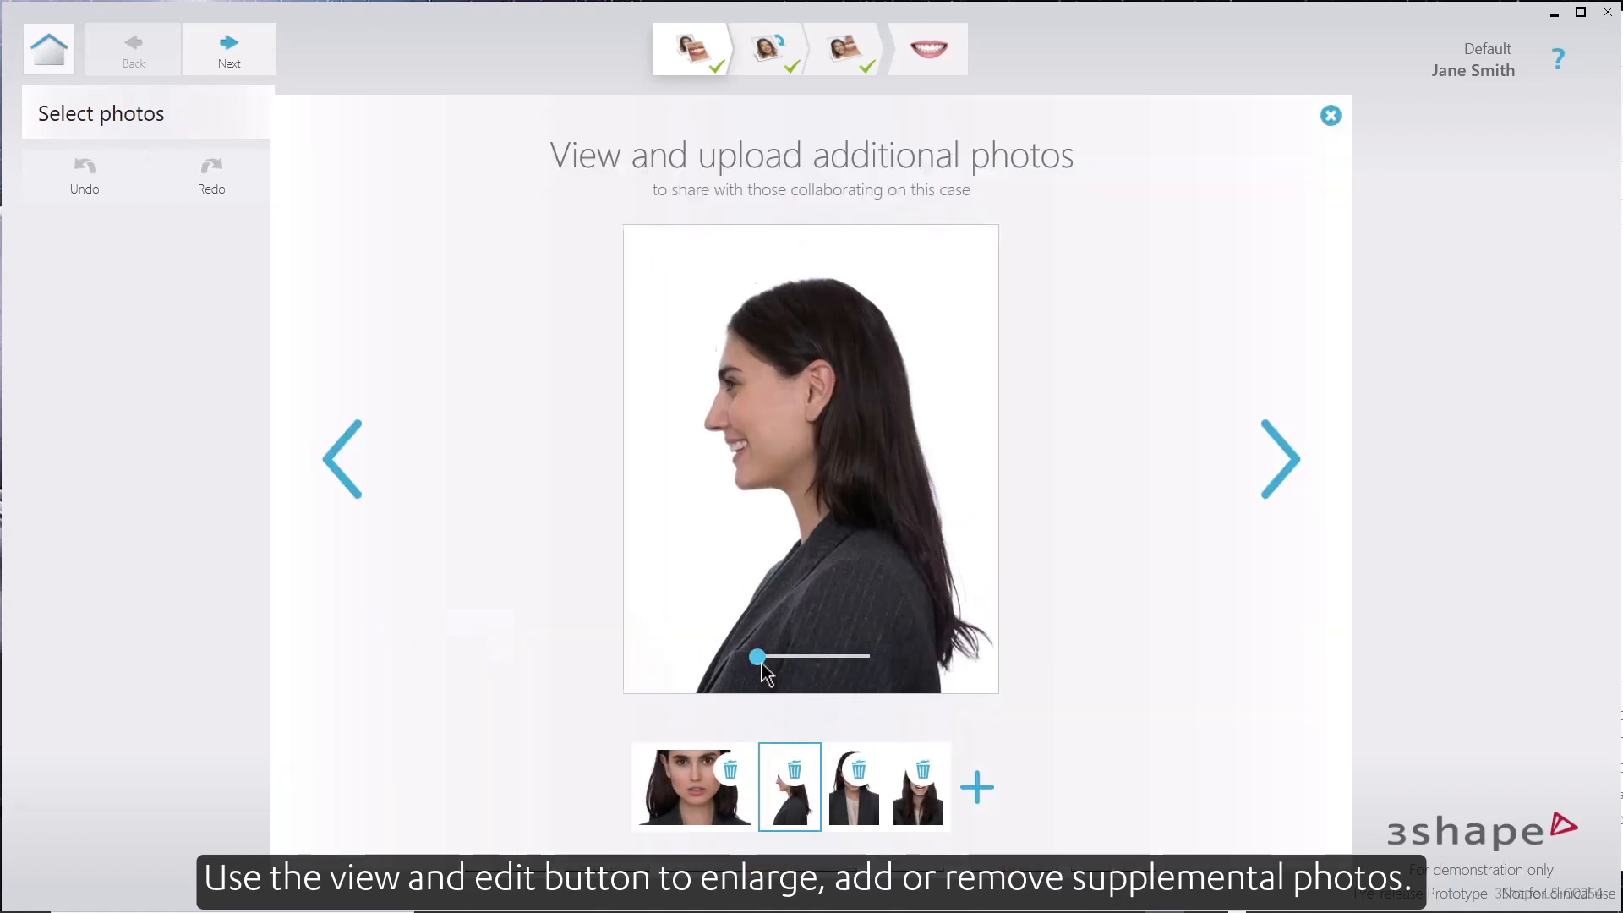
left_click_drag(761, 664, 764, 649)
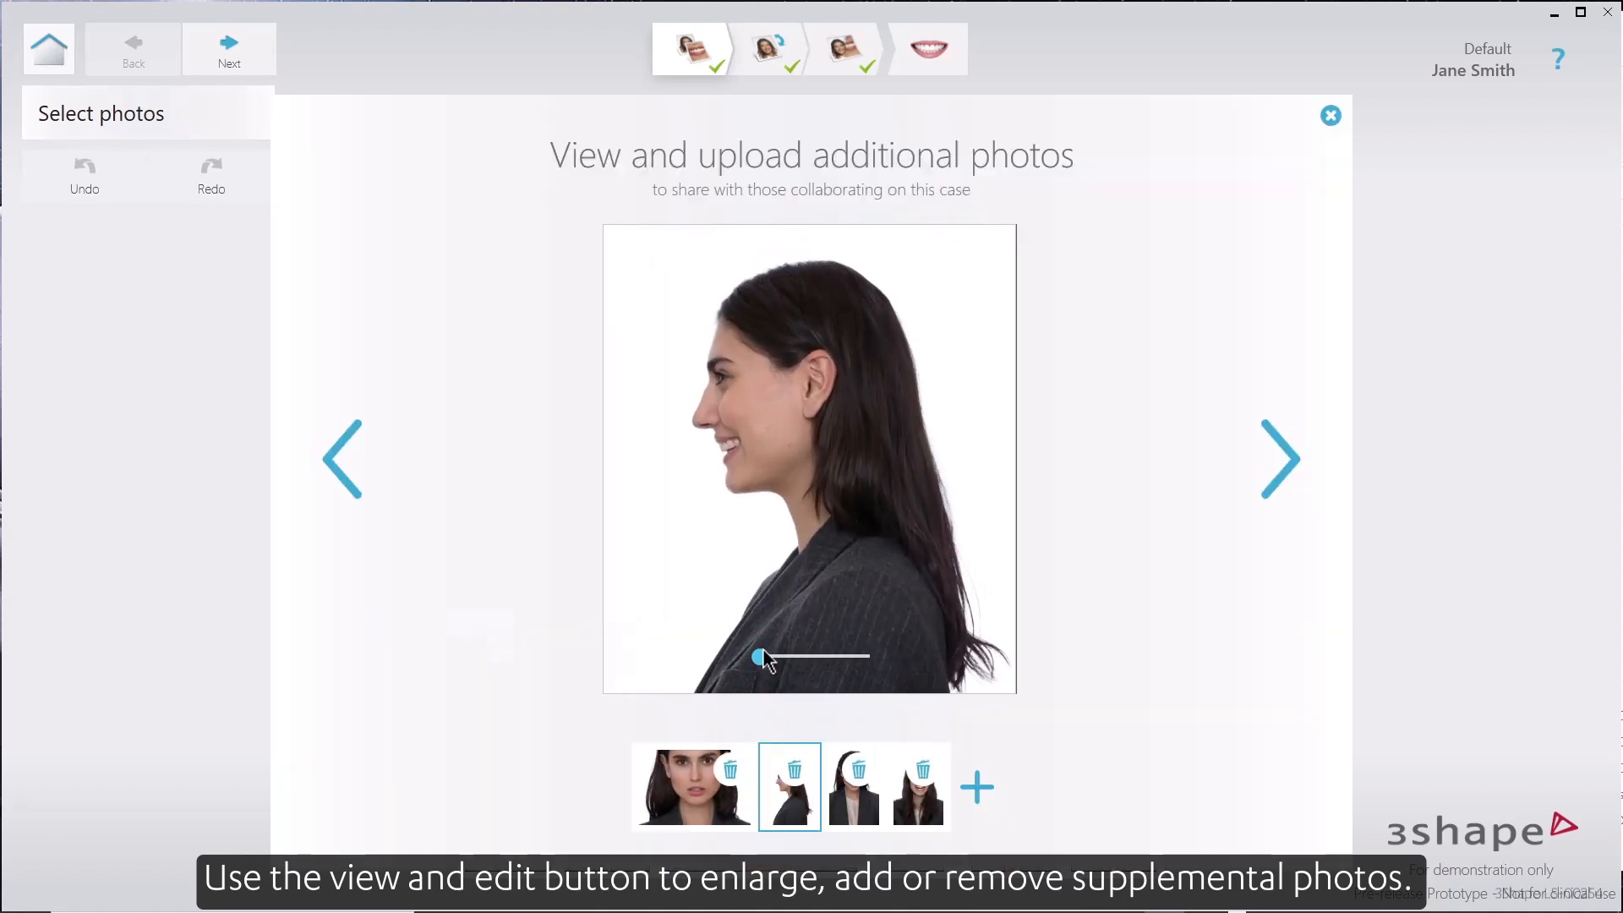
left_click(1331, 116)
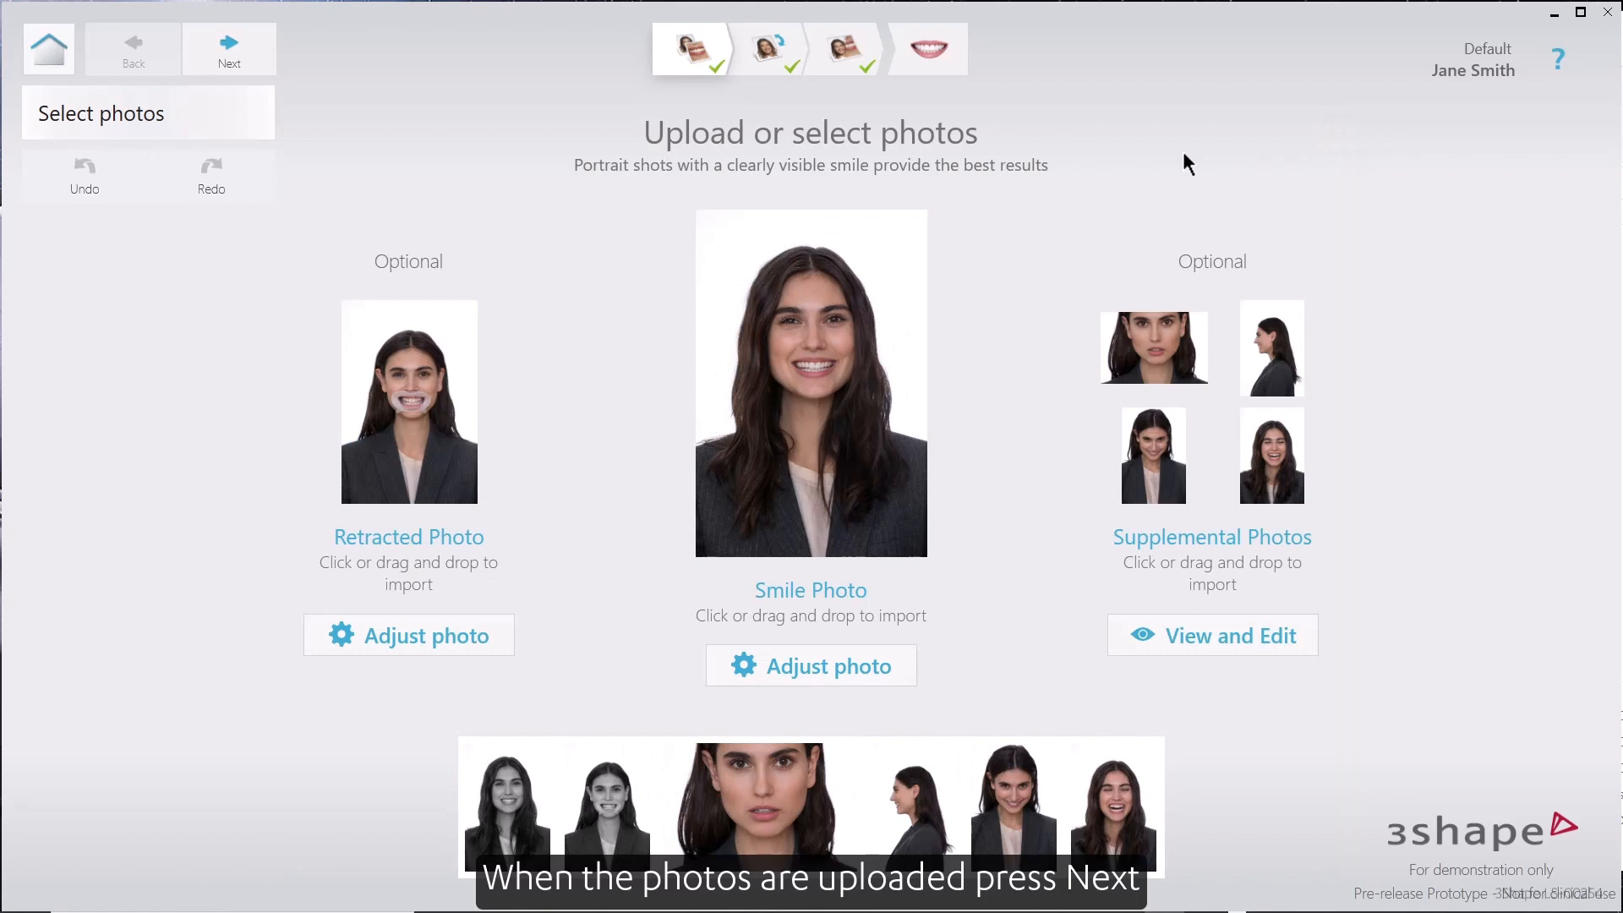
Continue to points and rotation and place the smile photo's reference points on both pupils and nasal wings.
left_click(241, 56)
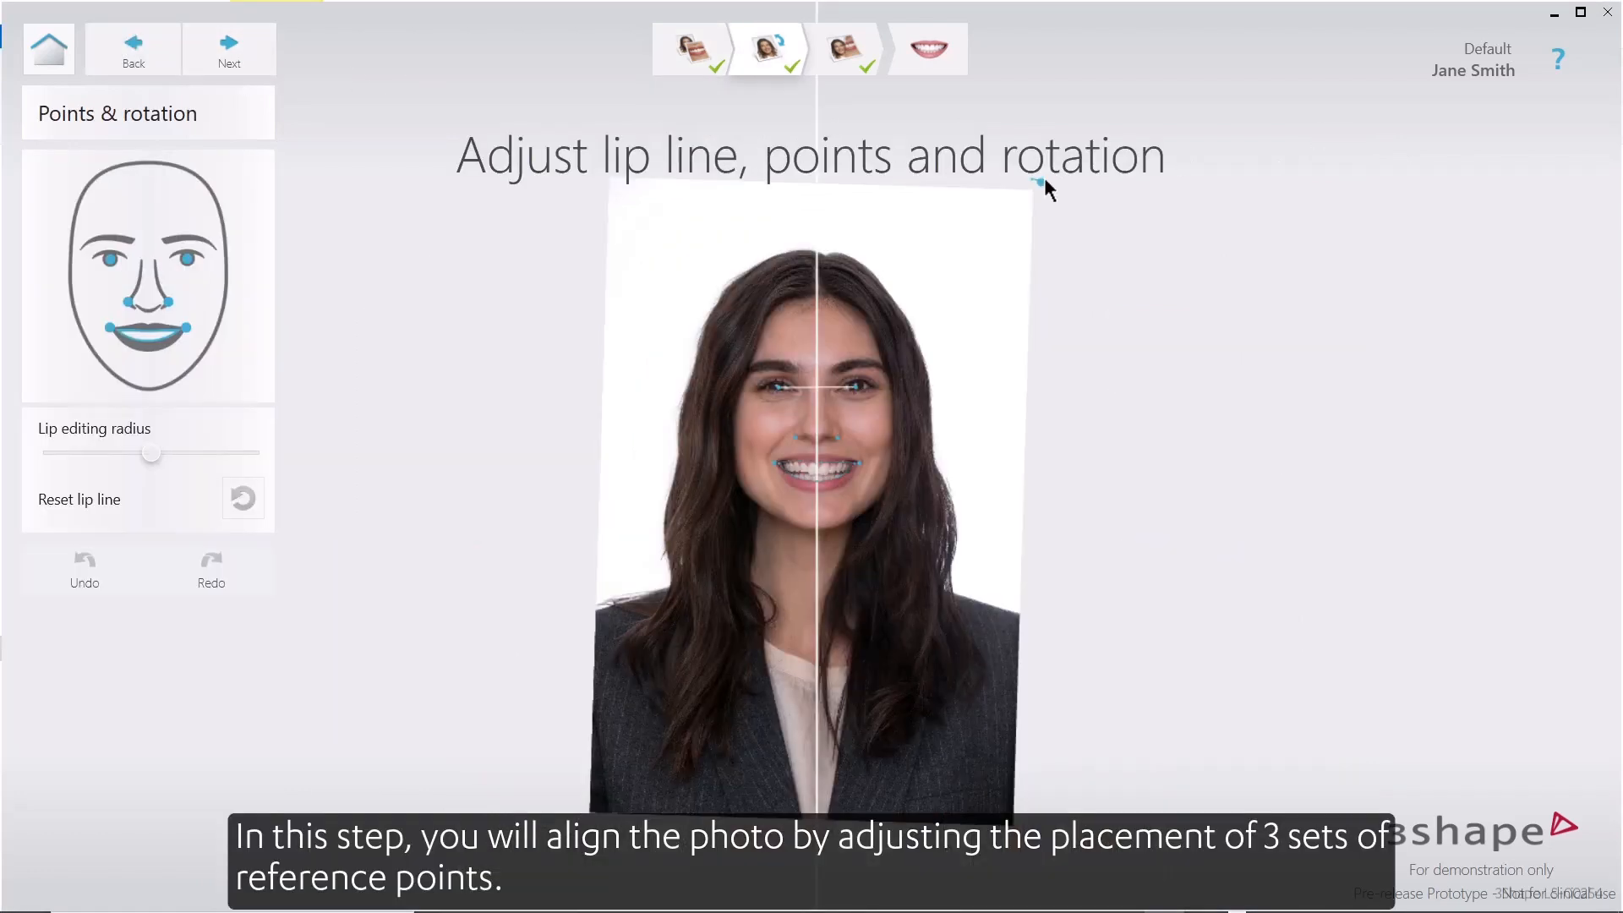
left_click_drag(1037, 181, 1037, 184)
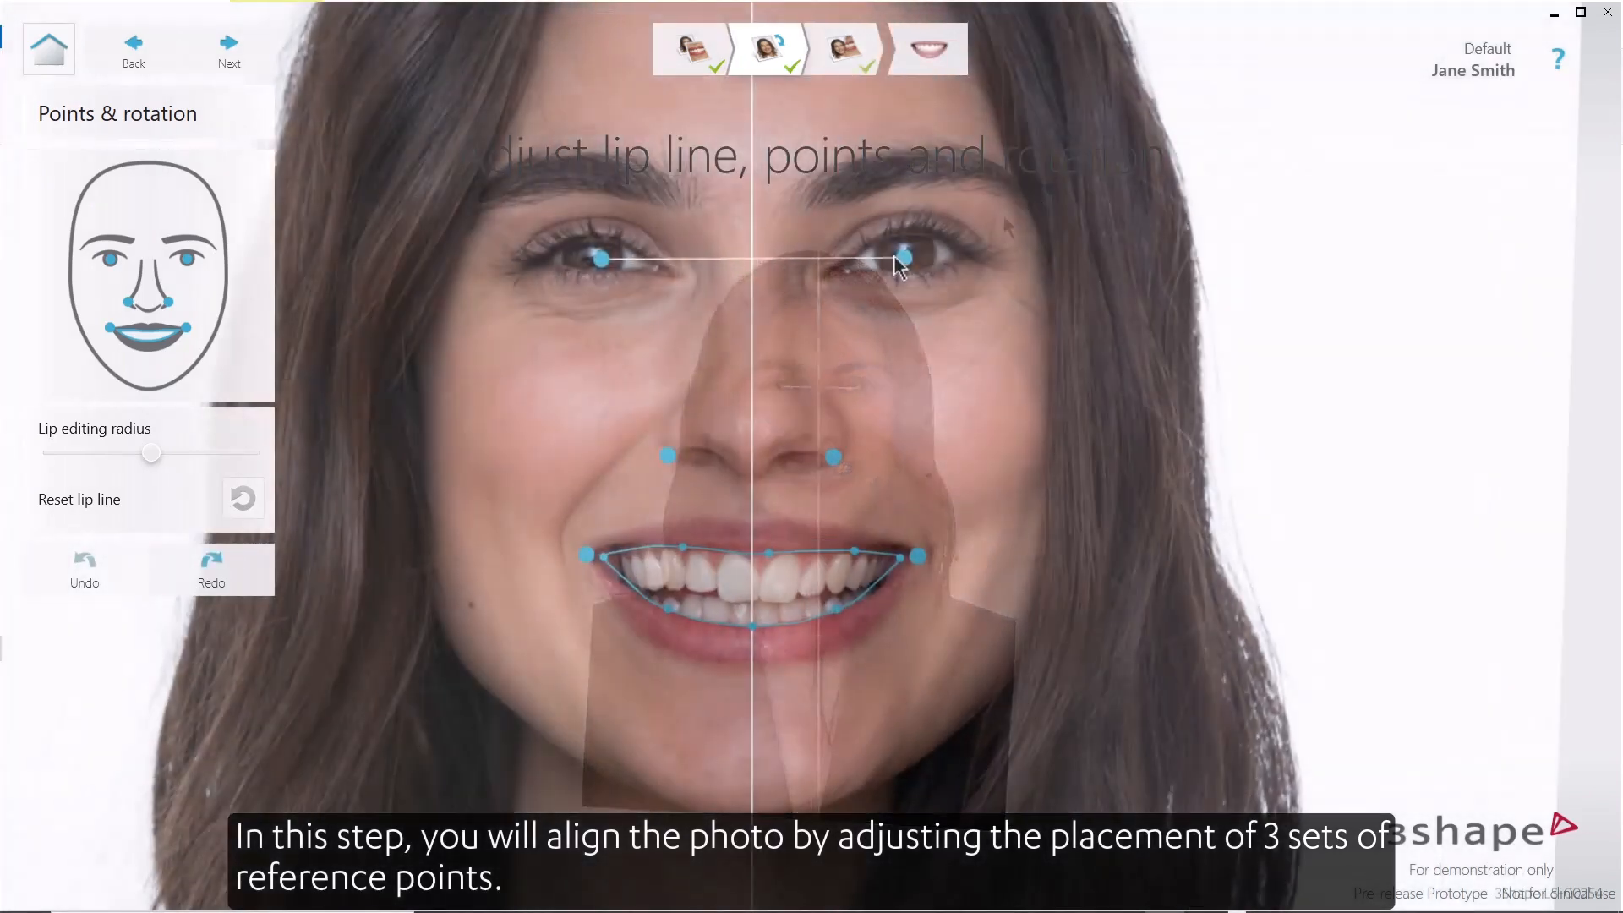
left_click(910, 257)
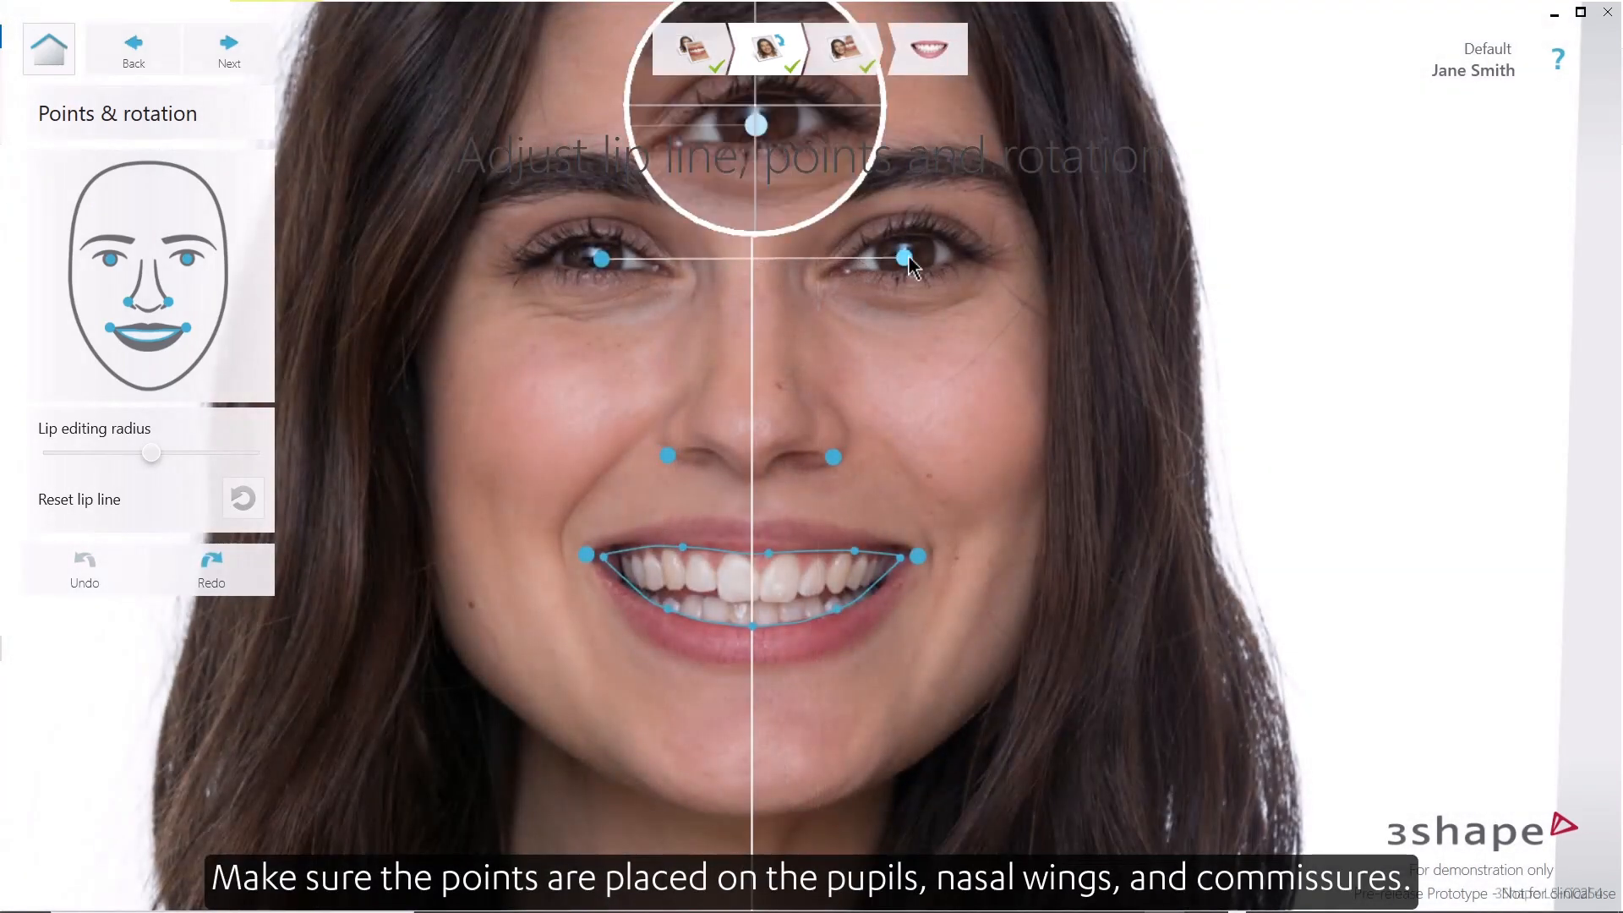
left_click(912, 259)
left_click_drag(911, 259, 909, 257)
left_click_drag(603, 258, 592, 255)
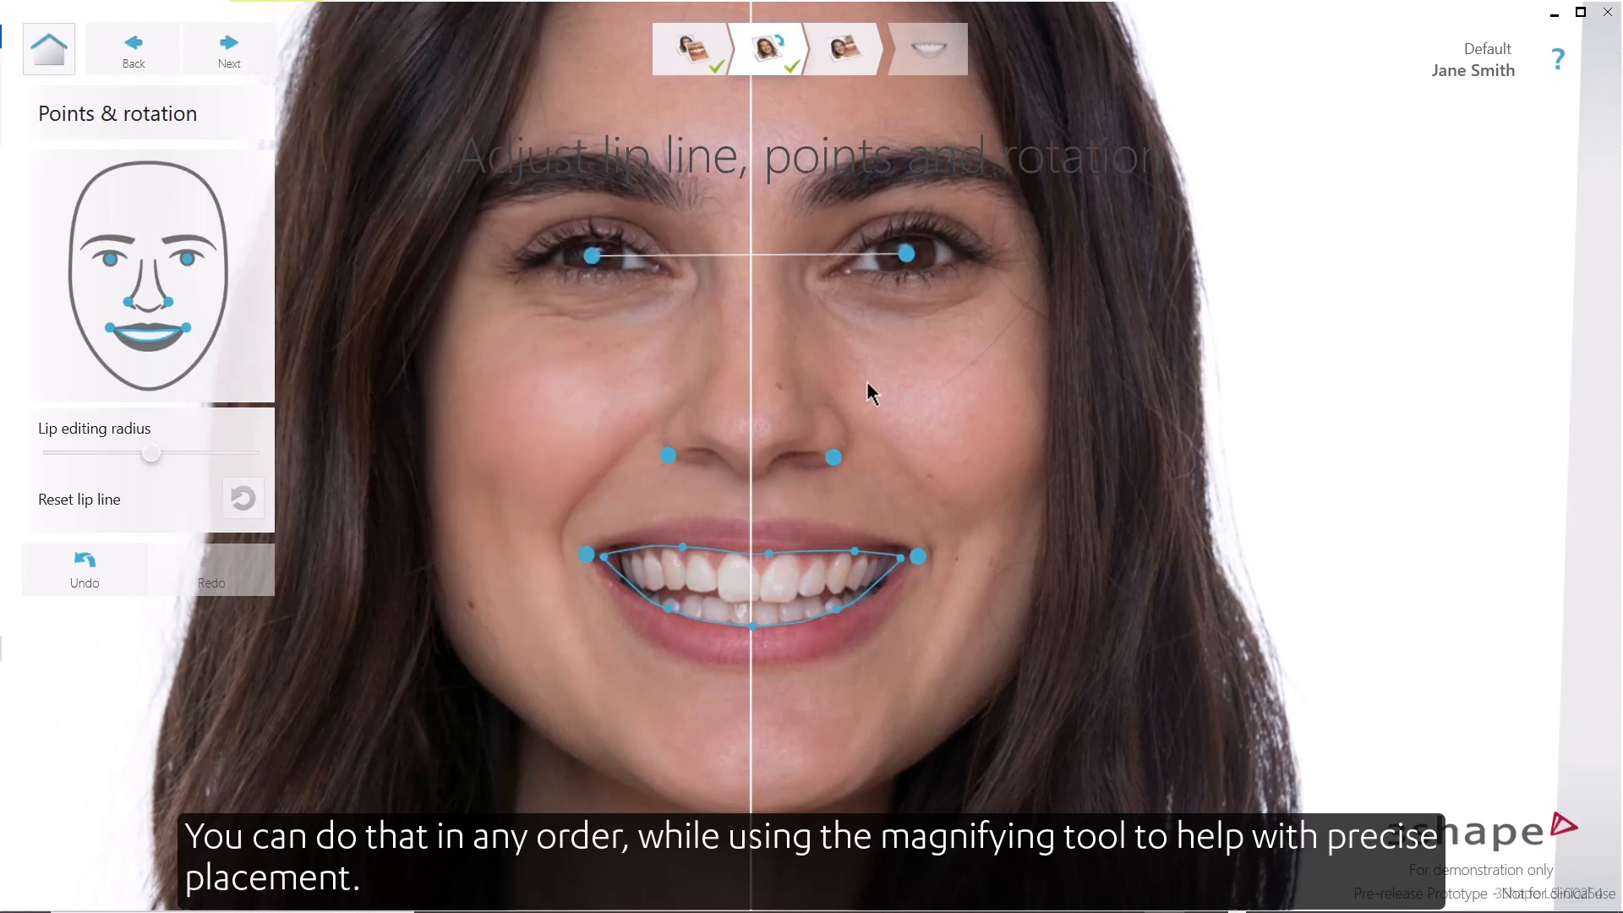
left_click_drag(833, 457, 844, 444)
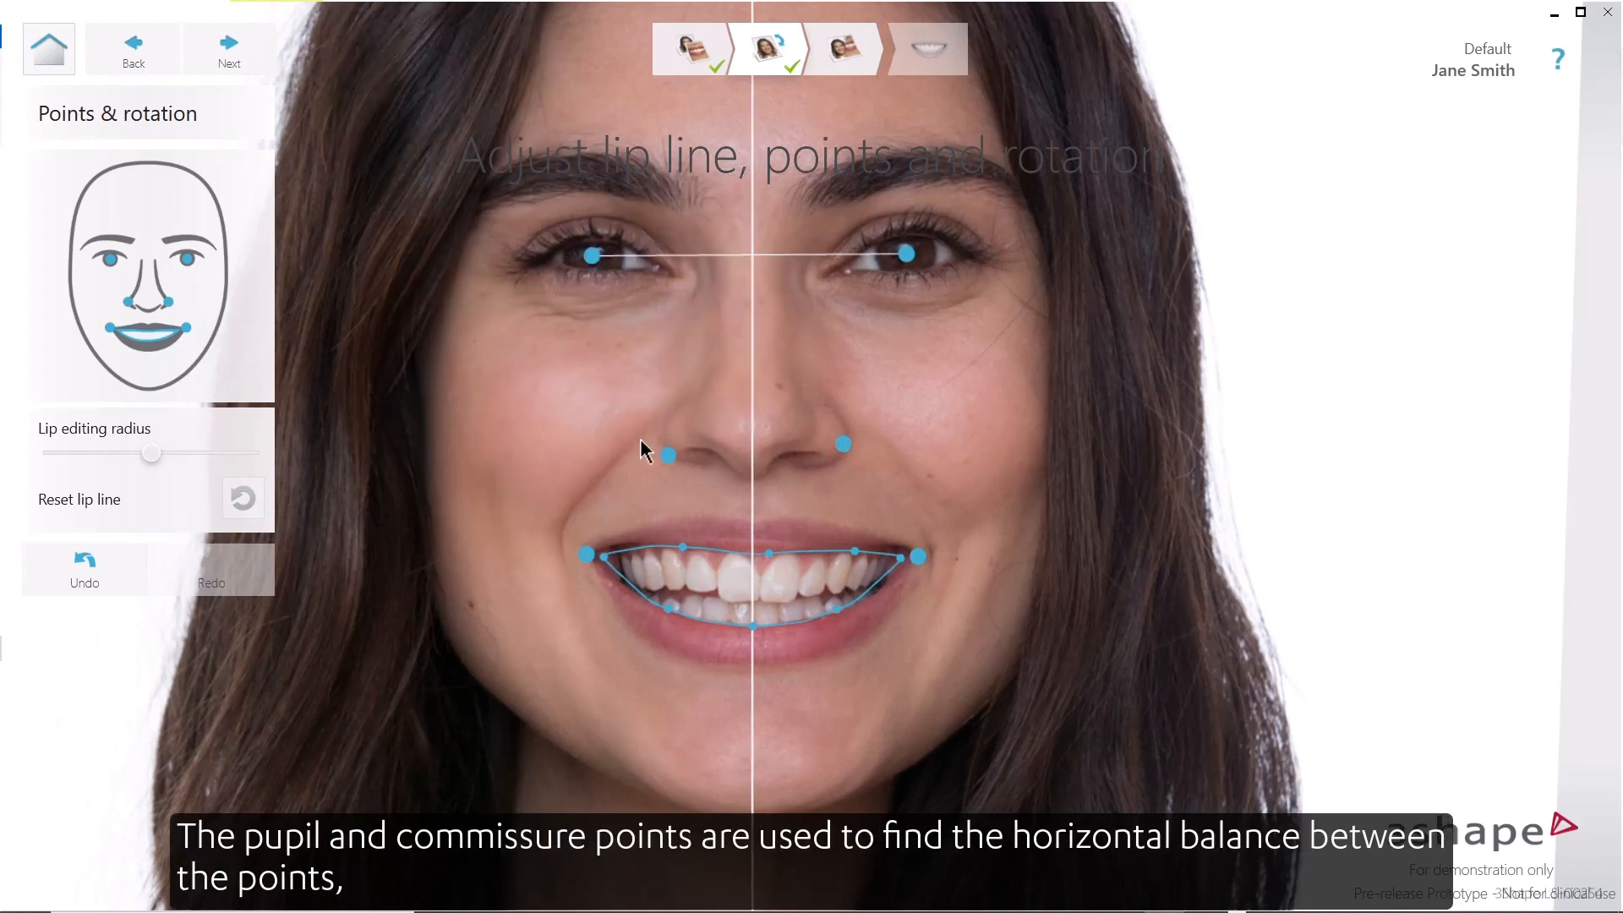
left_click_drag(668, 455, 668, 454)
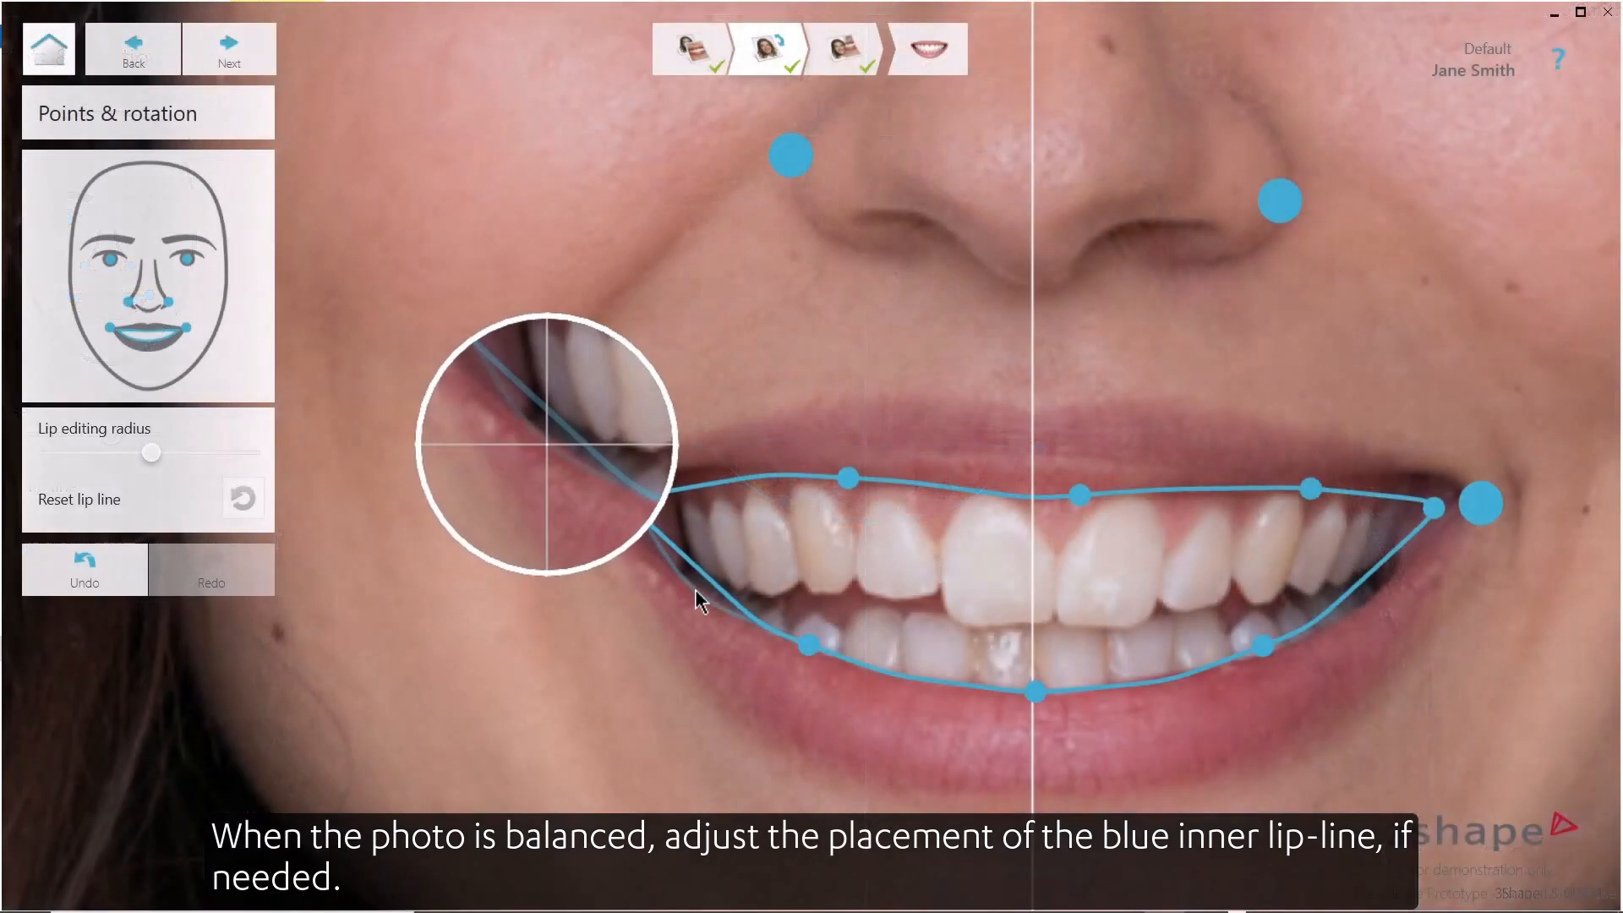
Reshape the lower inner lip line near the mouth corner to follow the lip and adjust the lip editing radius.
left_click_drag(698, 599, 620, 506)
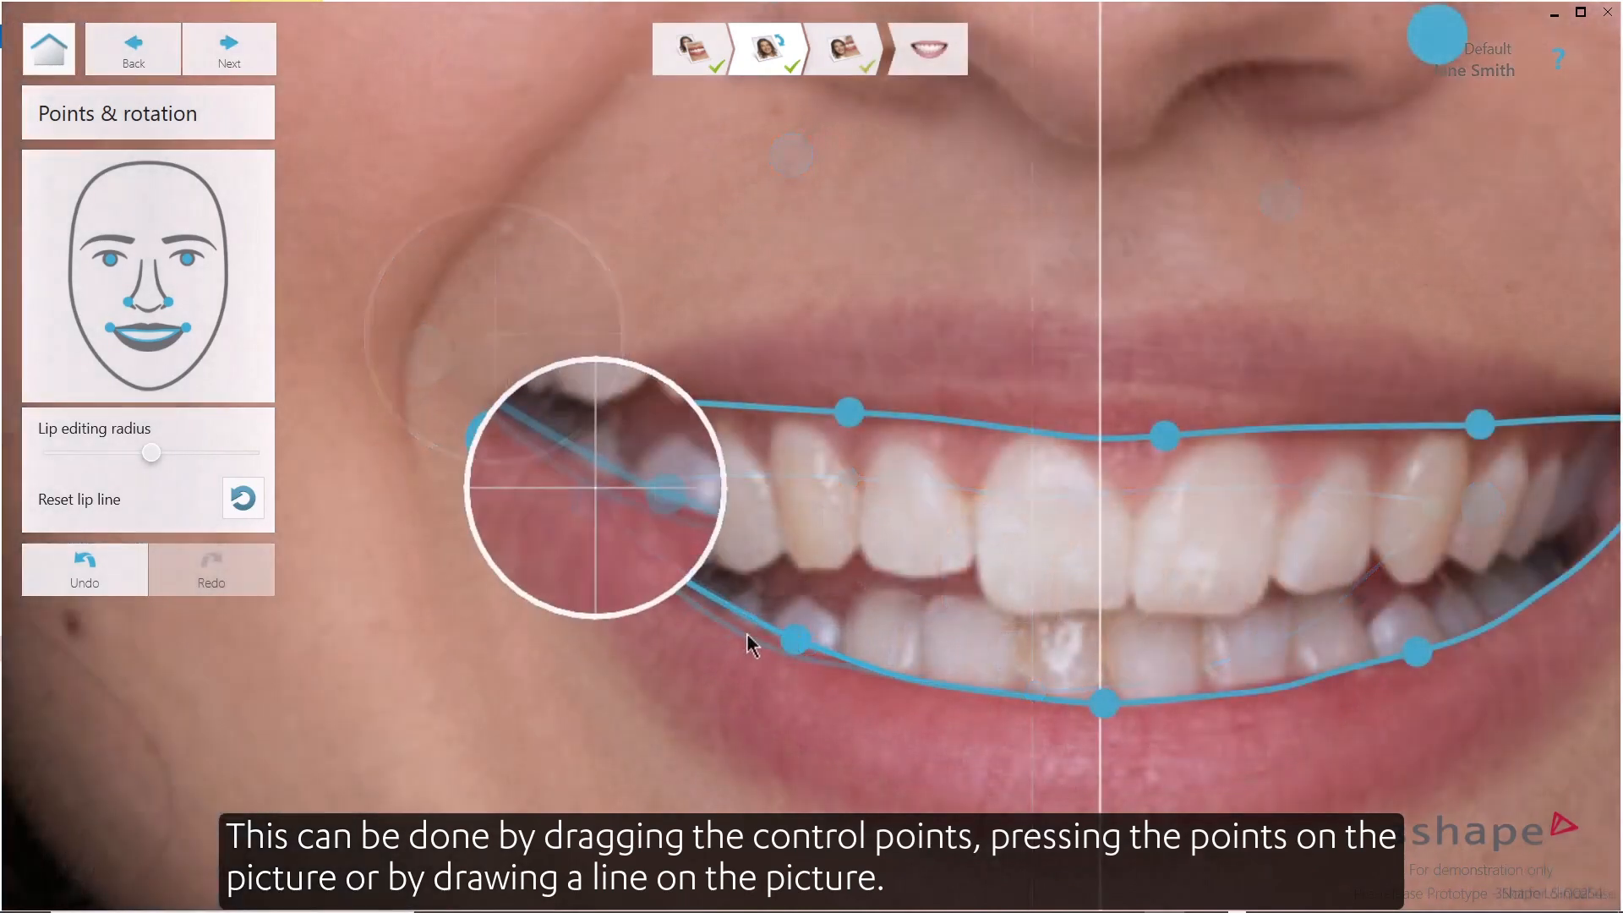
left_click_drag(750, 642, 656, 569)
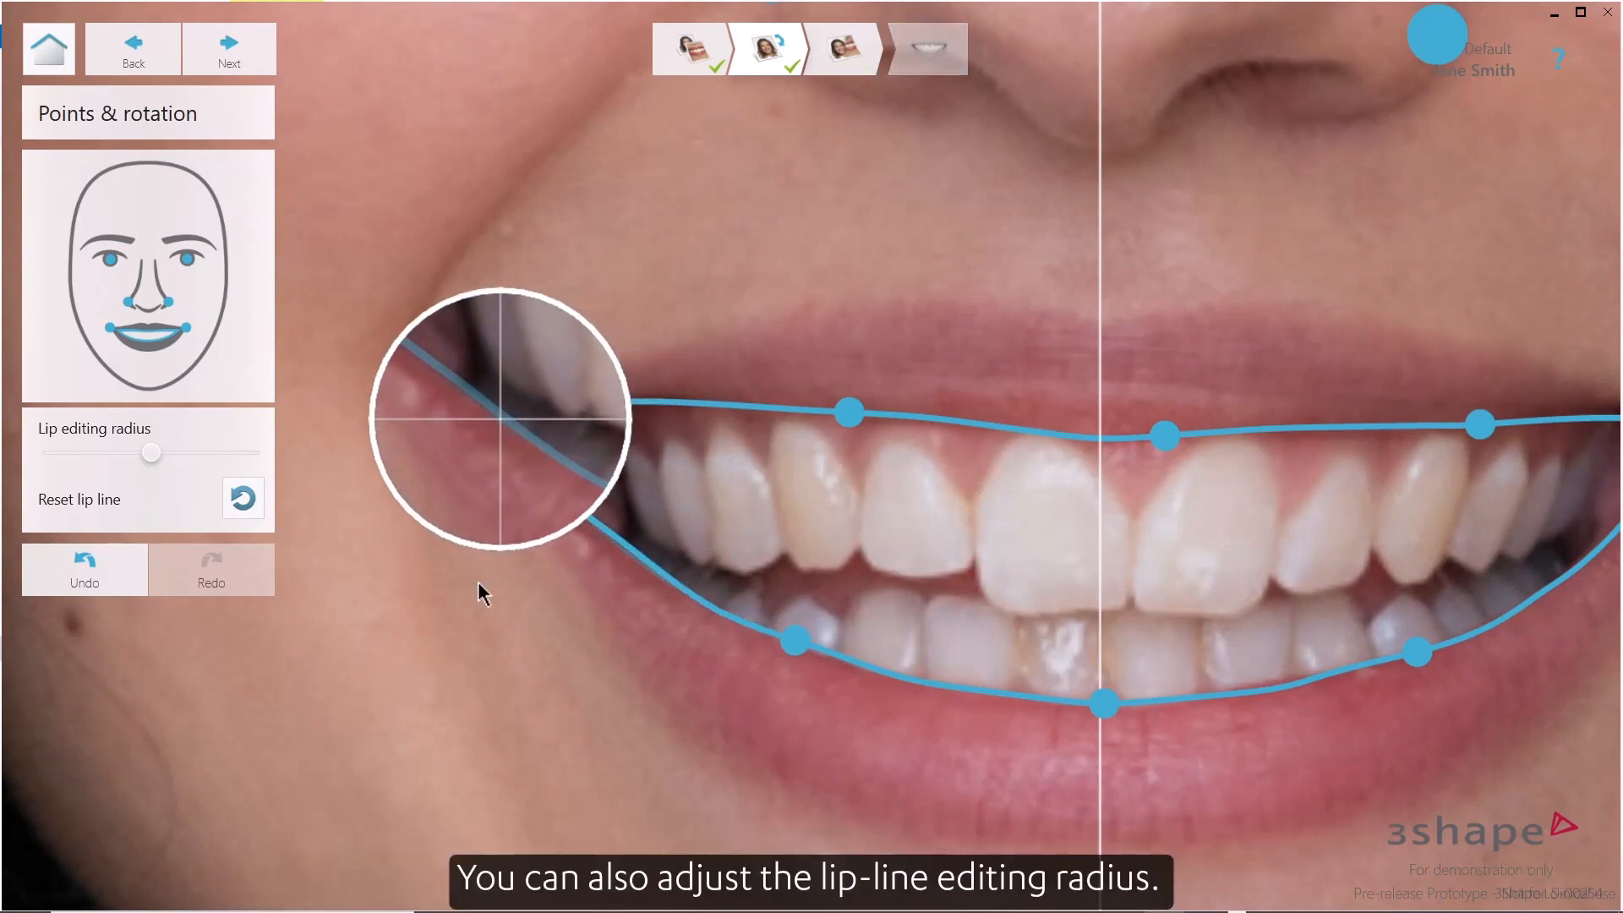
left_click_drag(151, 453, 244, 454)
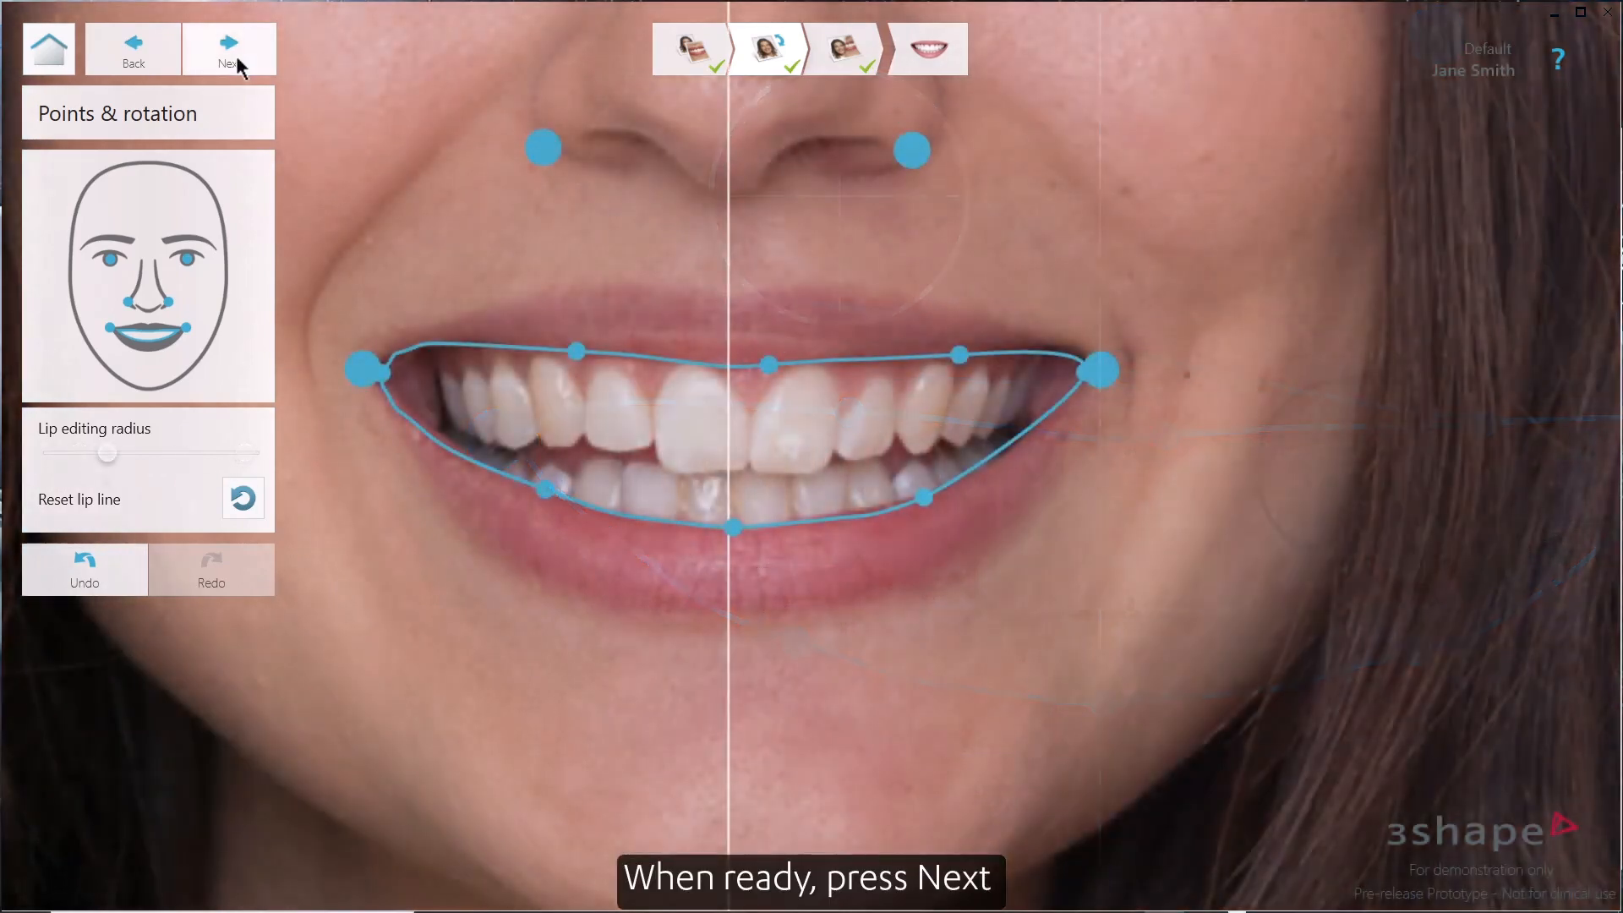
Continue to photo alignment and nudge the light blue point beside the central incisor in the smile photo.
left_click(236, 56)
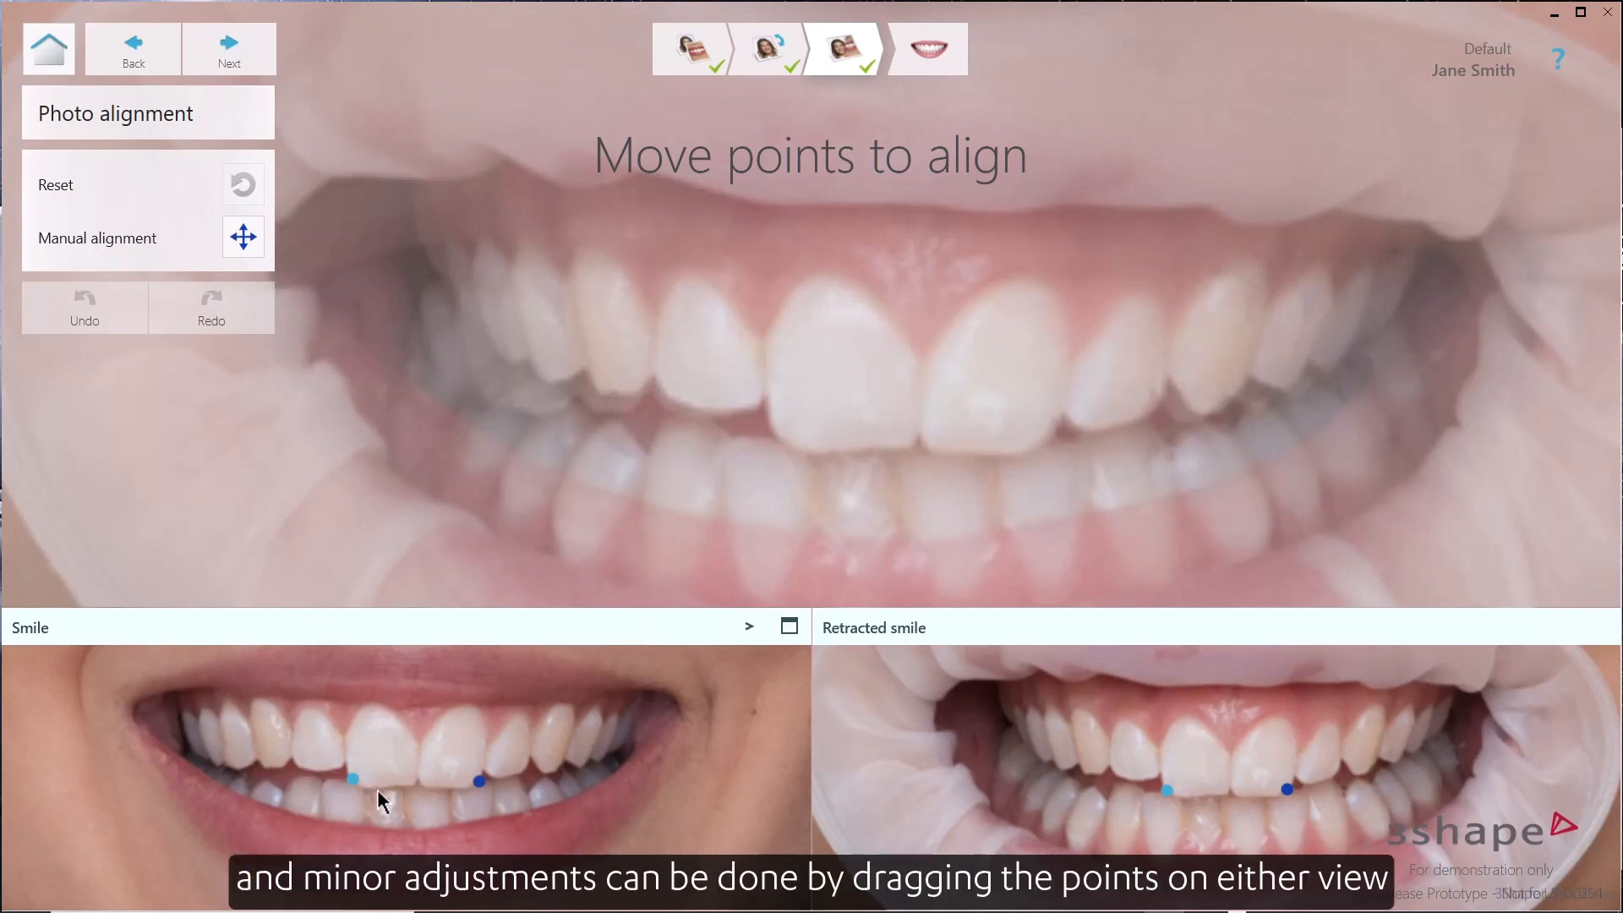
left_click_drag(355, 780, 361, 786)
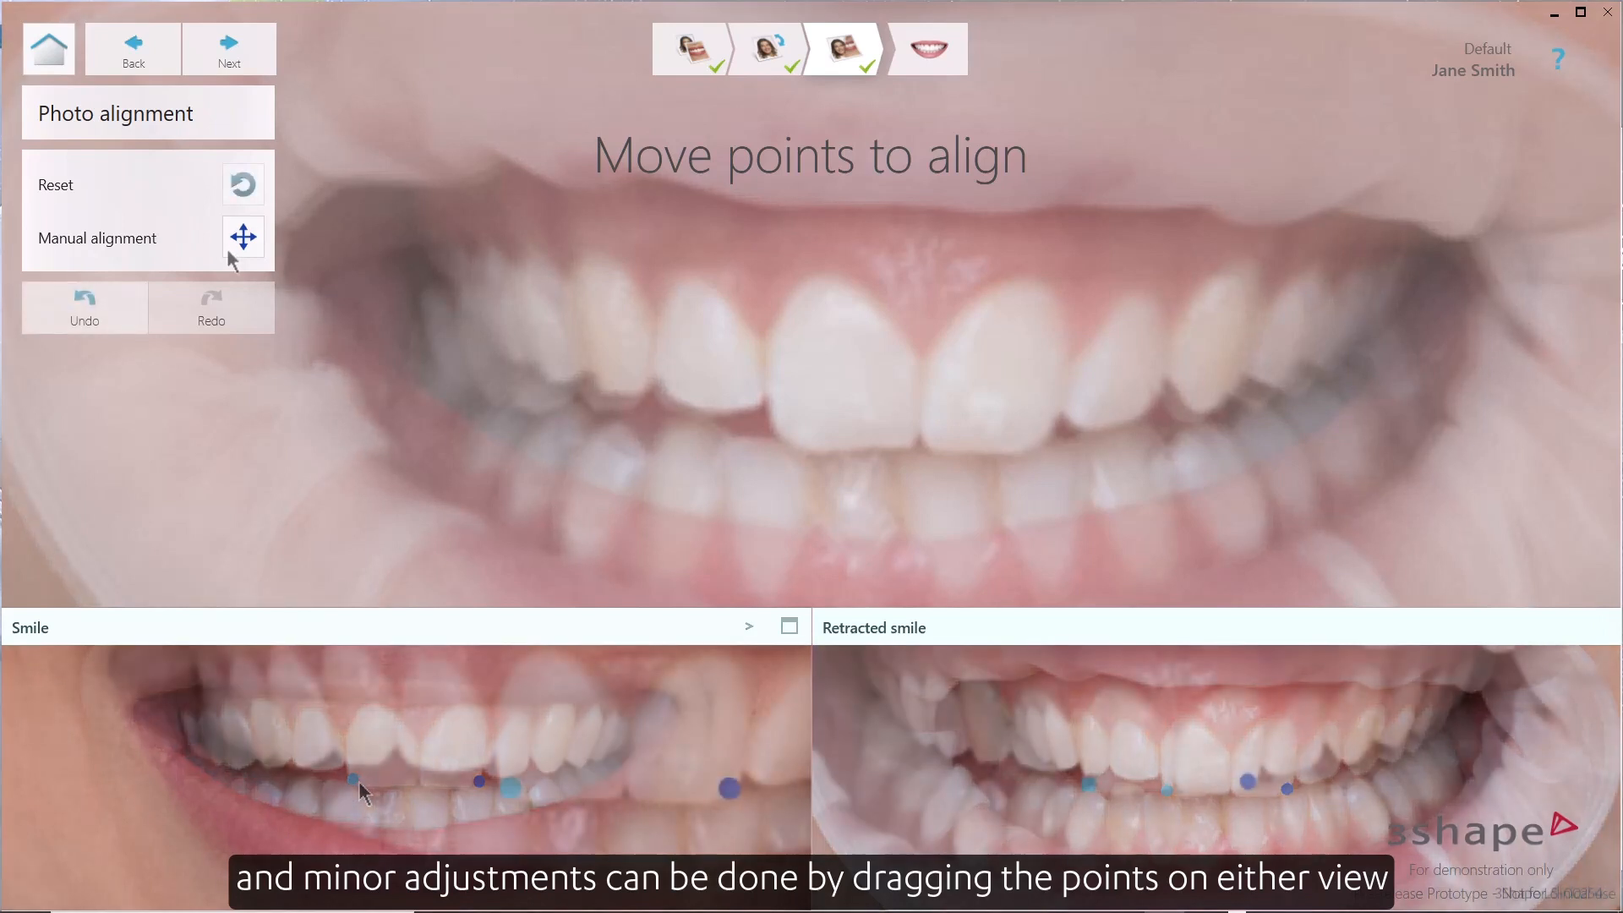
Align the smile and retracted photos manually by placing matching points on the two upper canine tips in each photo.
left_click(243, 237)
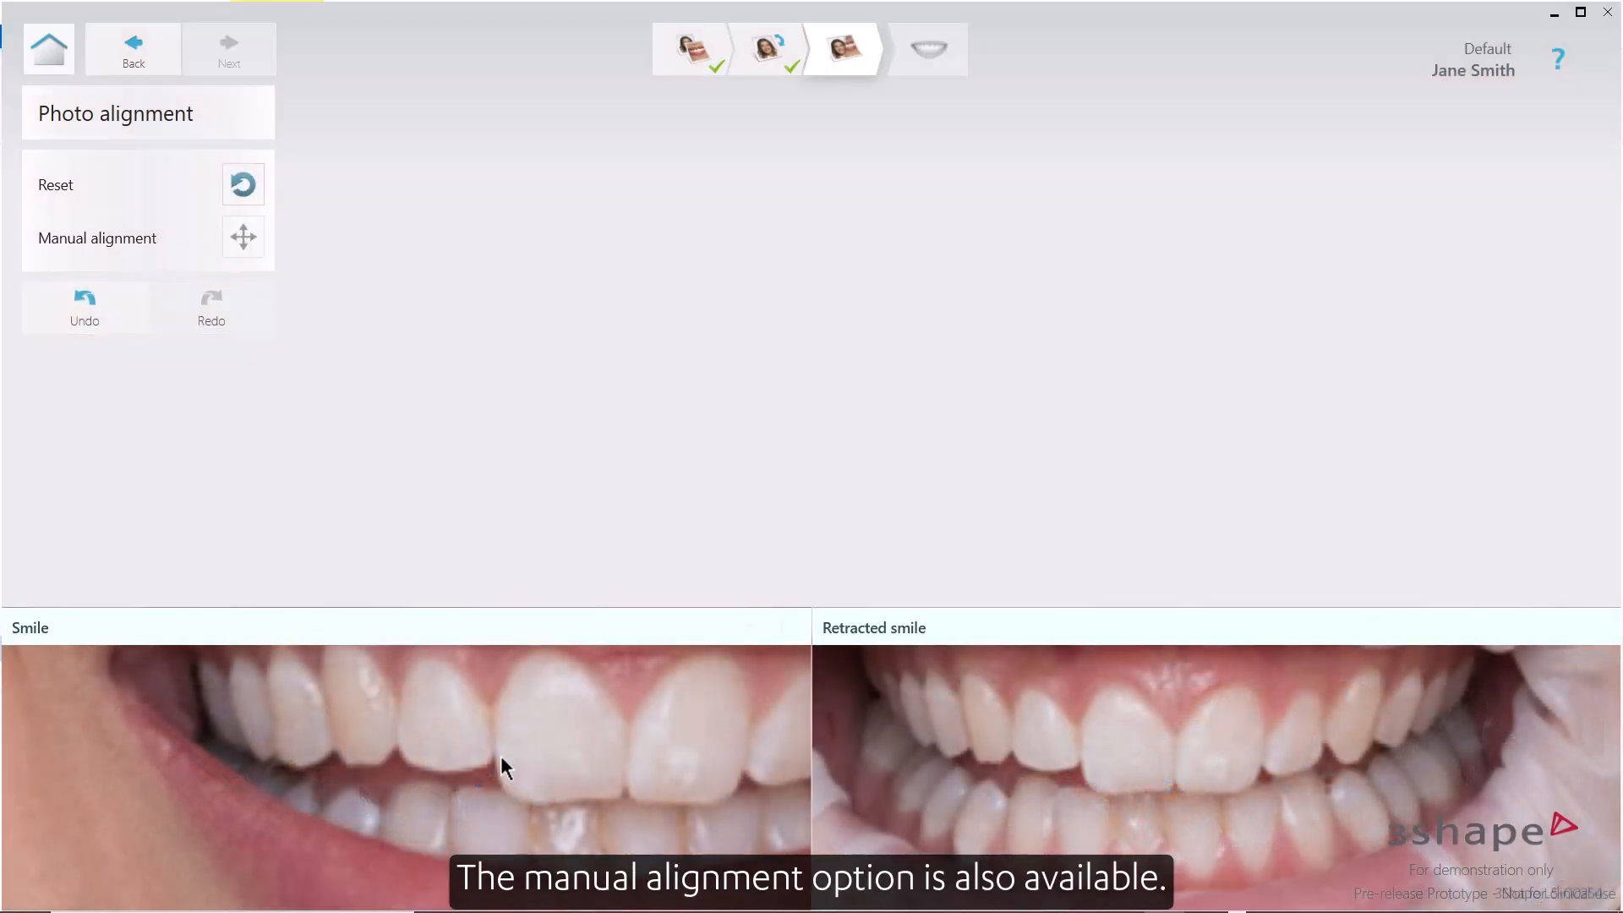
scroll(564, 747, "down", 2)
middle_click_drag(646, 744, 399, 746)
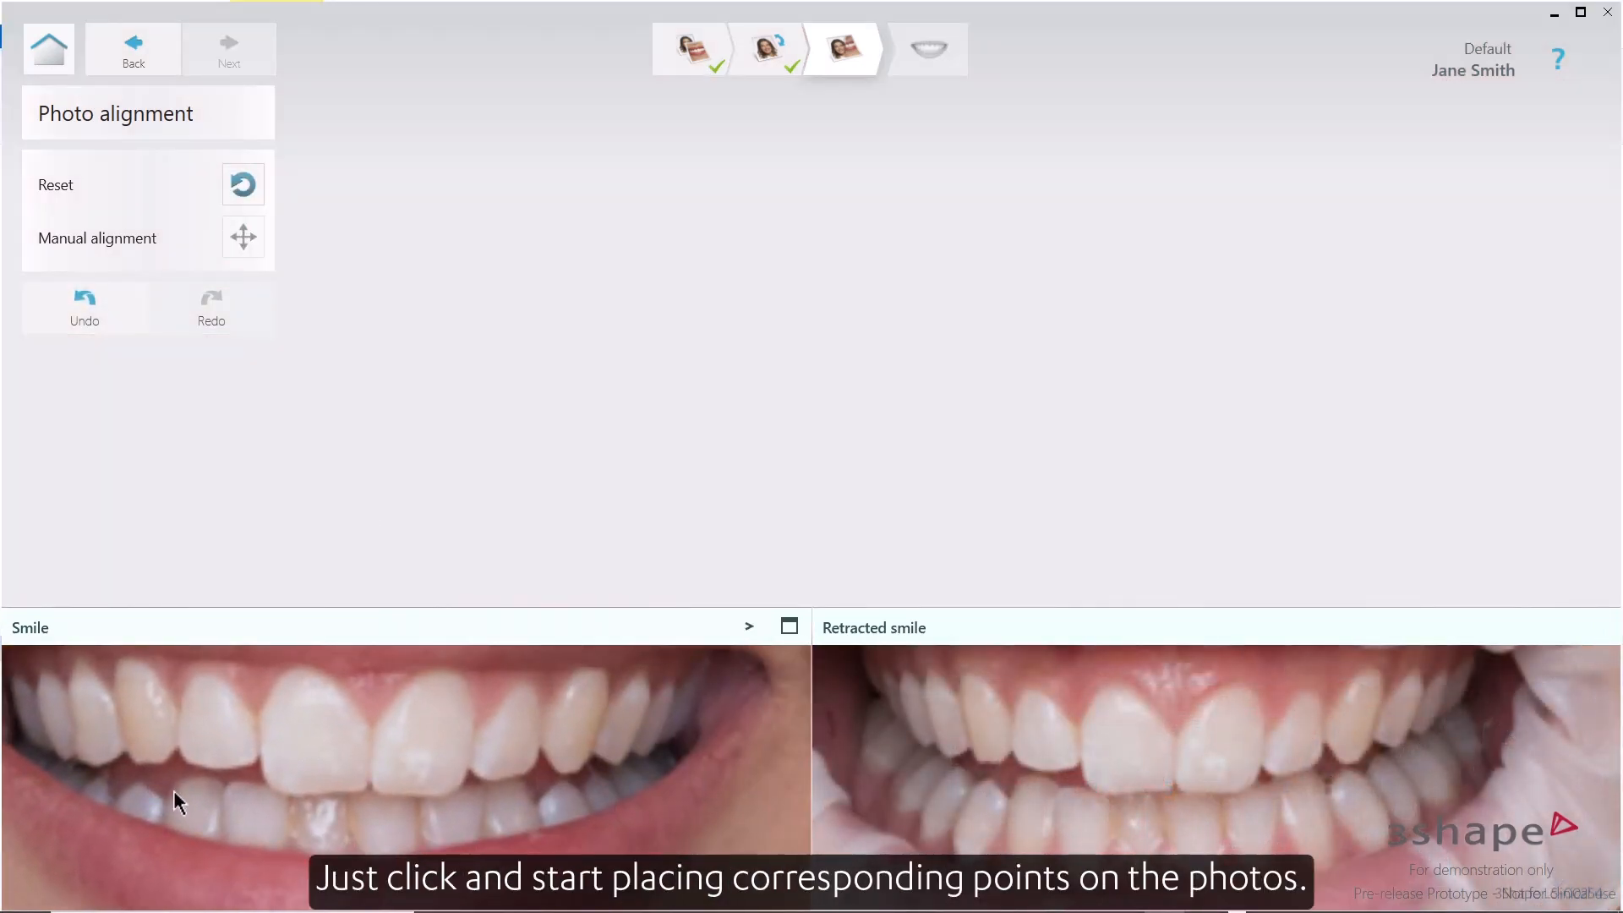
left_click(144, 761)
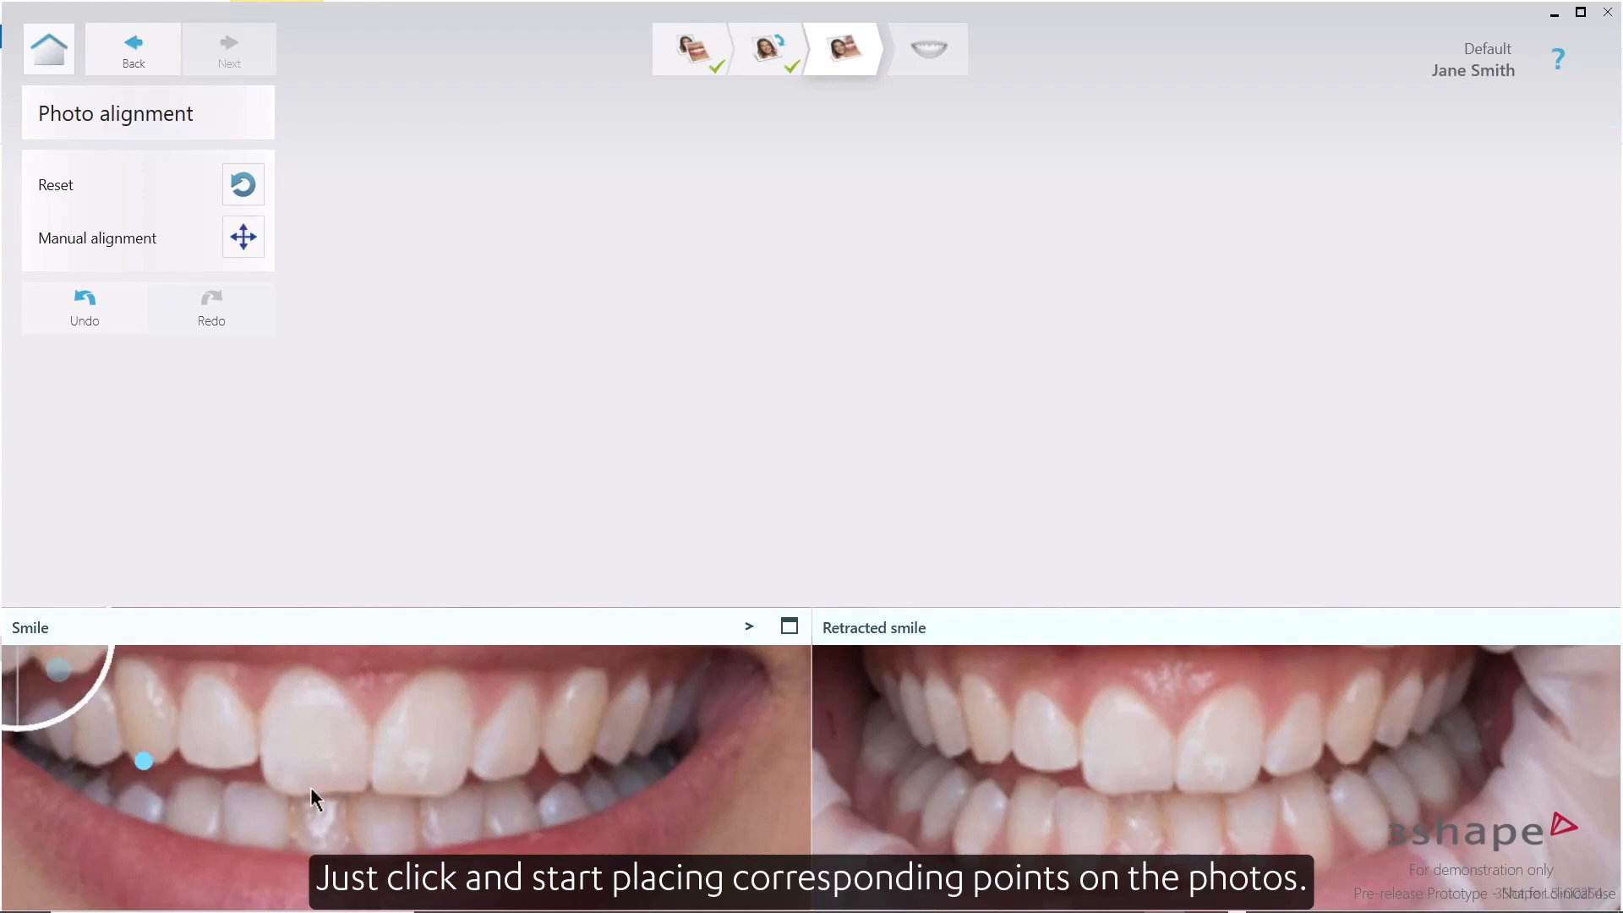
left_click(562, 772)
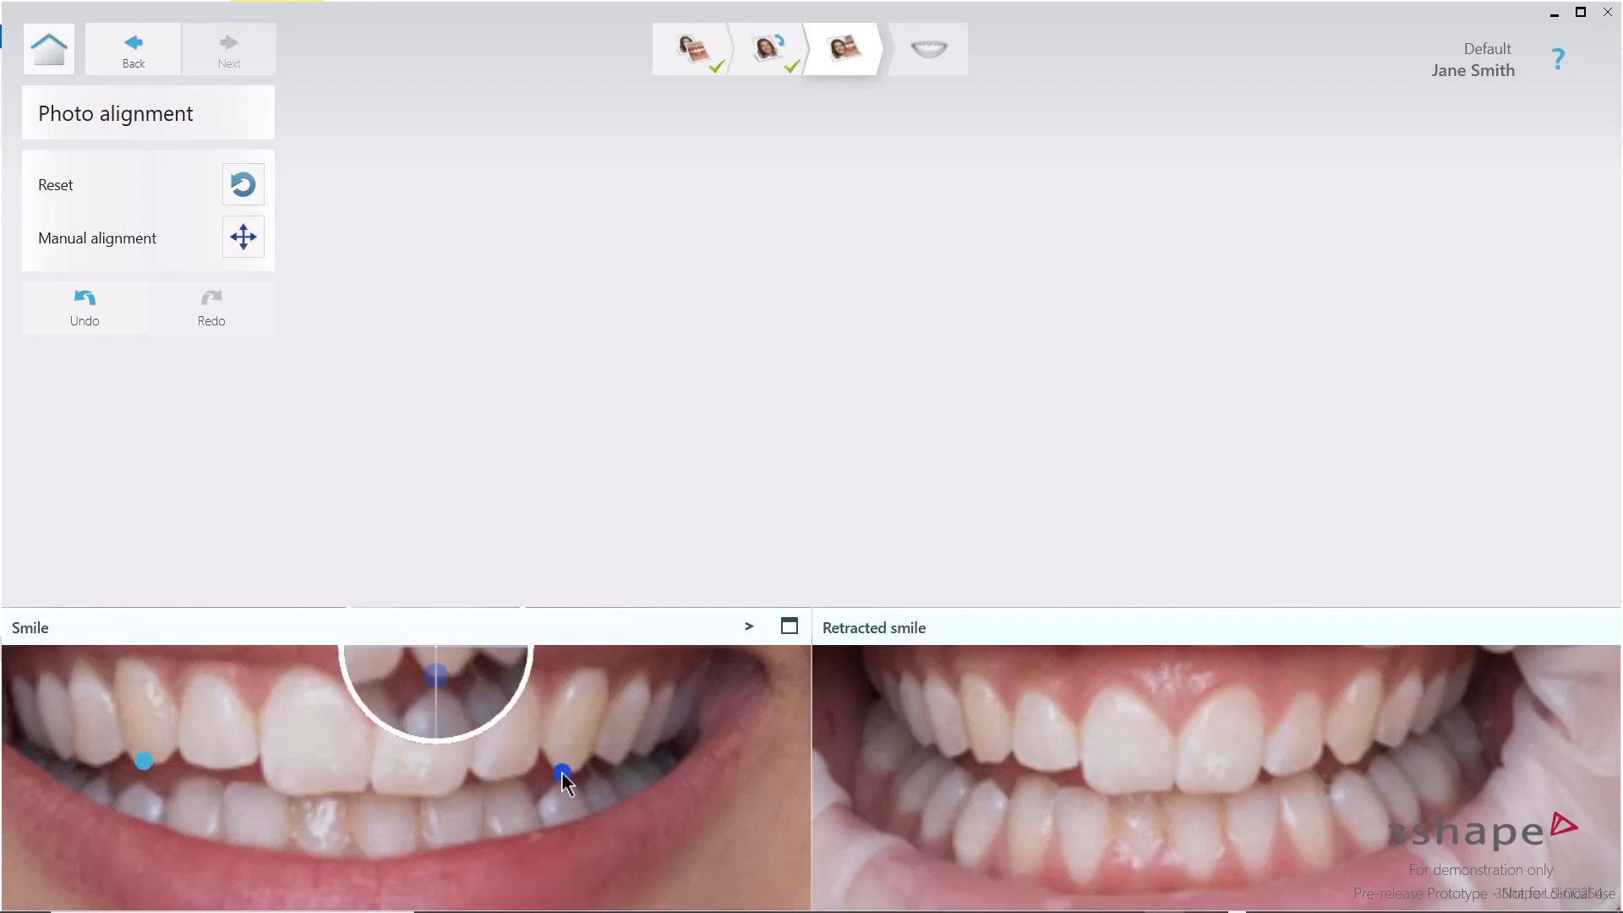
left_click(985, 758)
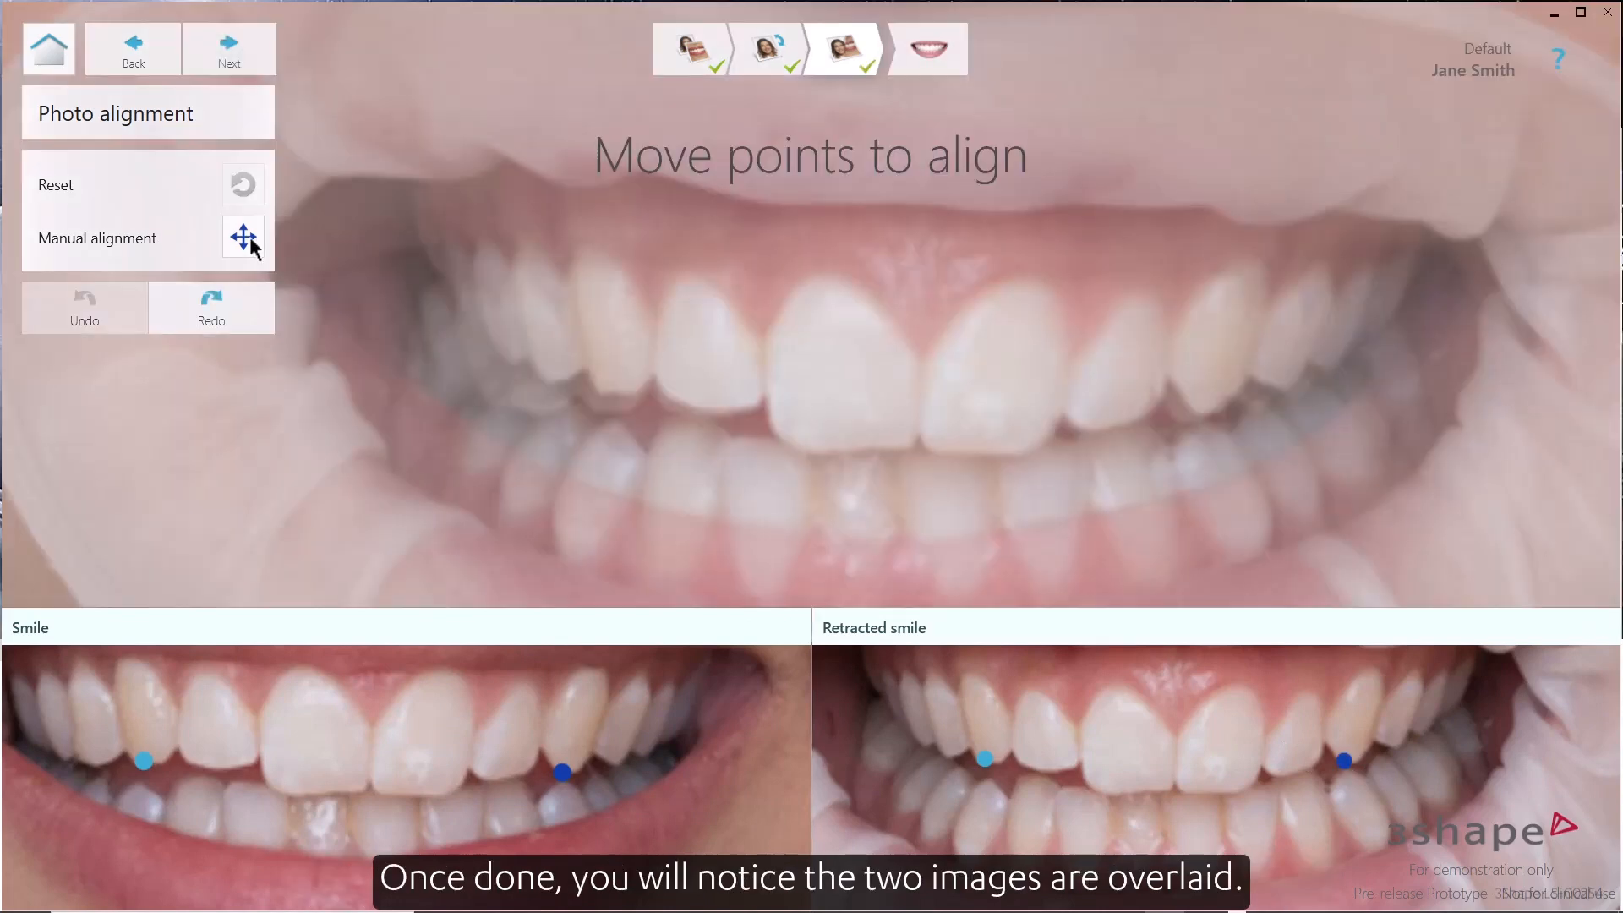
Continue to the smile design stage, then collapse and re-expand the Transform and Smile library tool sections.
left_click(230, 52)
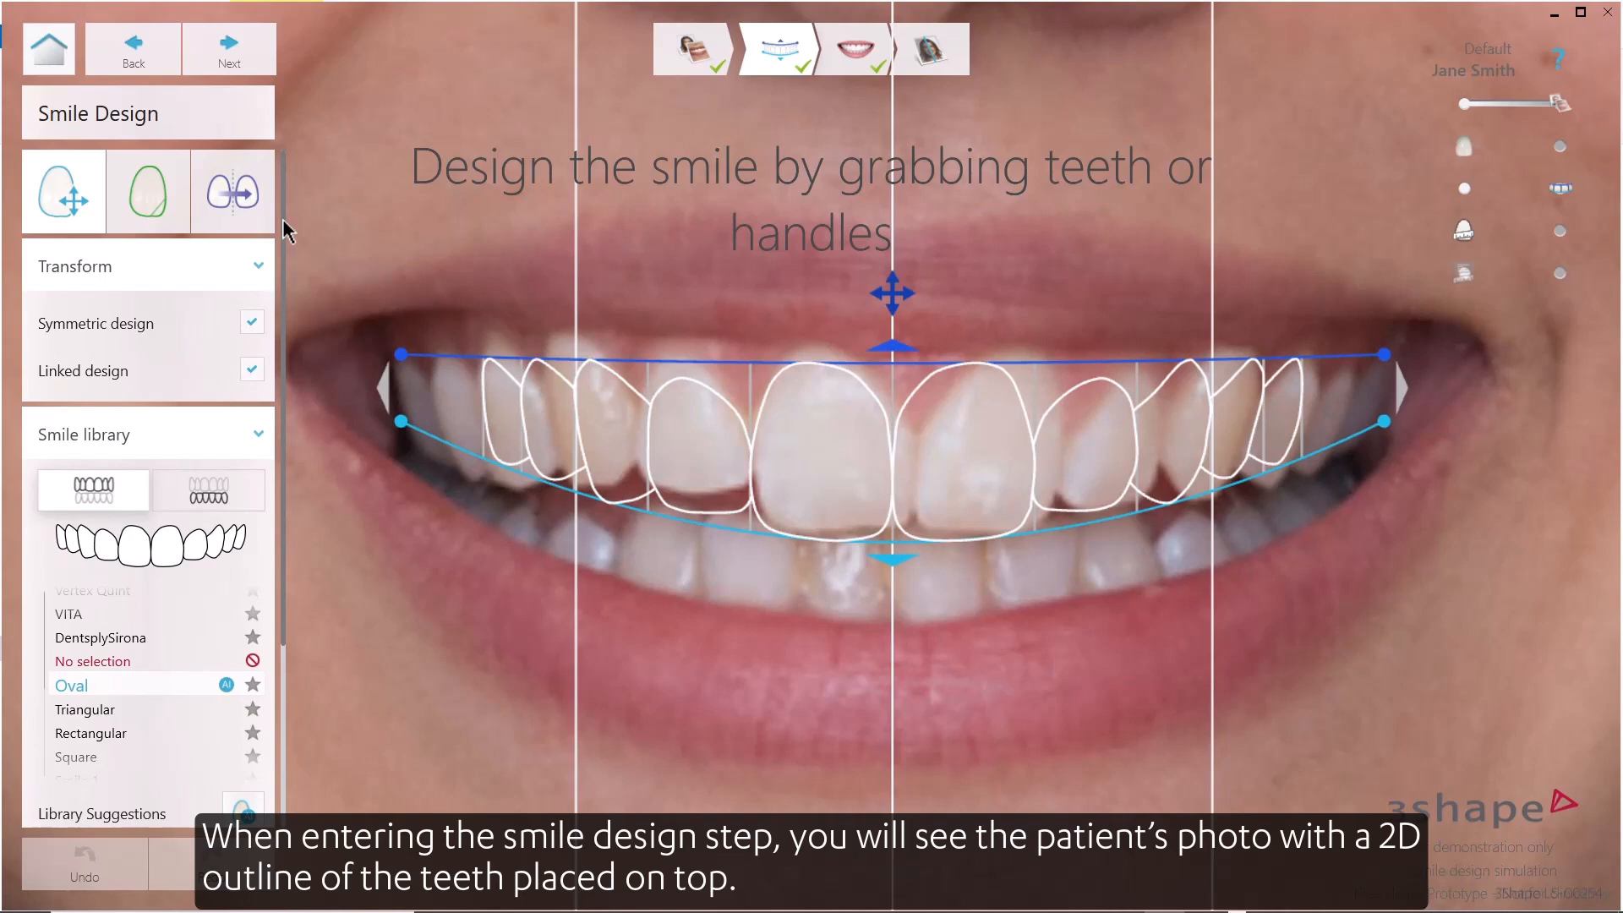
left_click(249, 272)
left_click(247, 327)
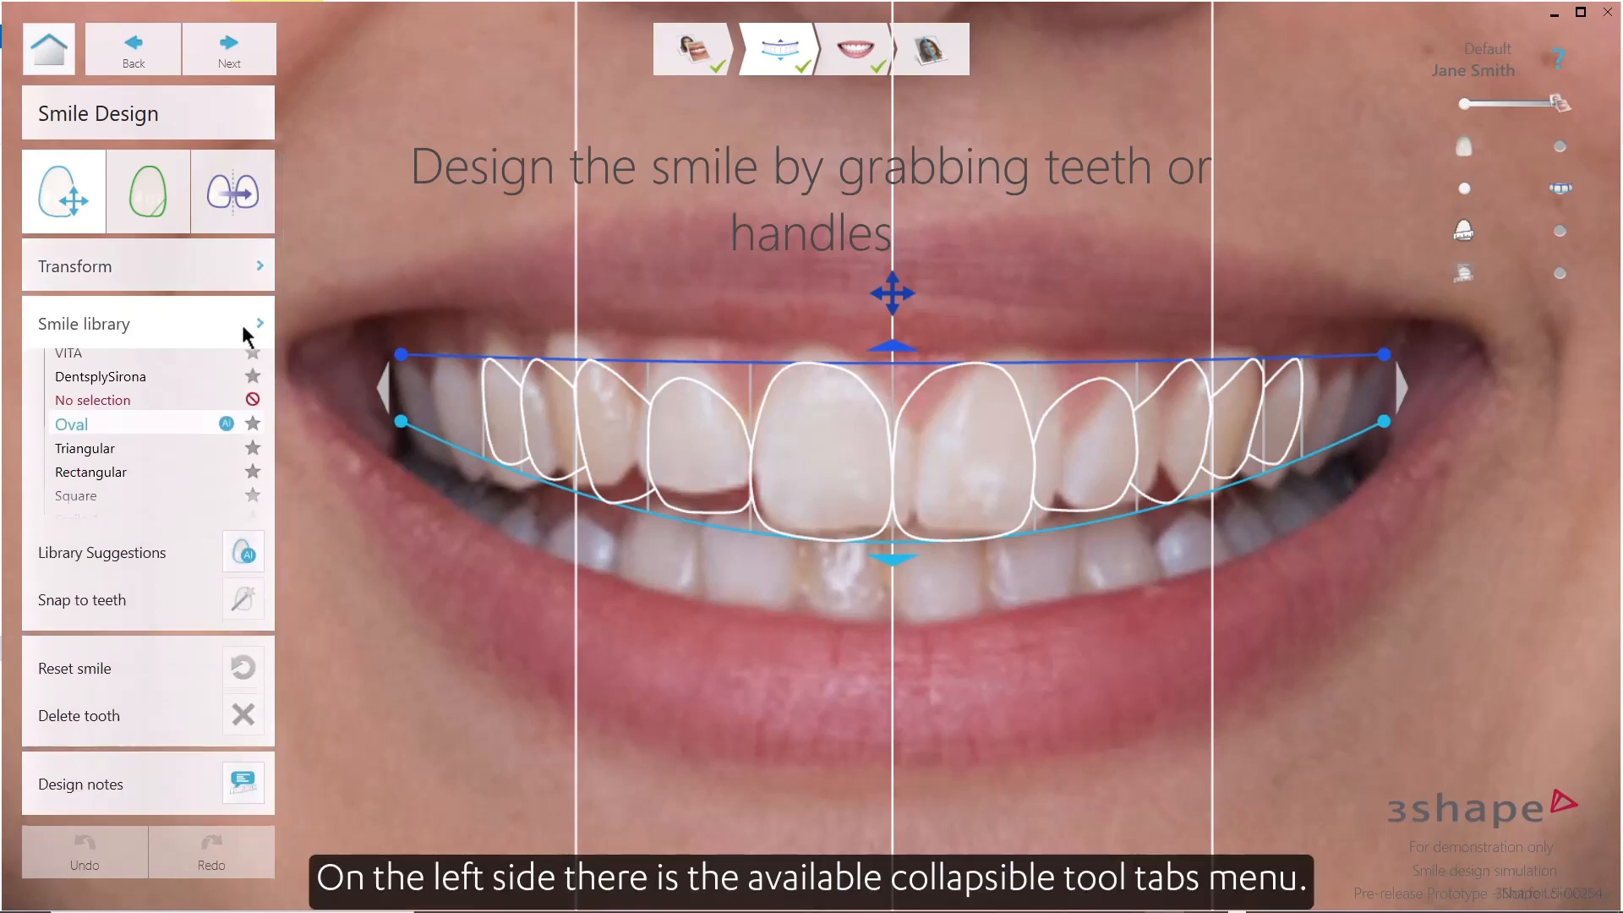
left_click(247, 334)
left_click(241, 271)
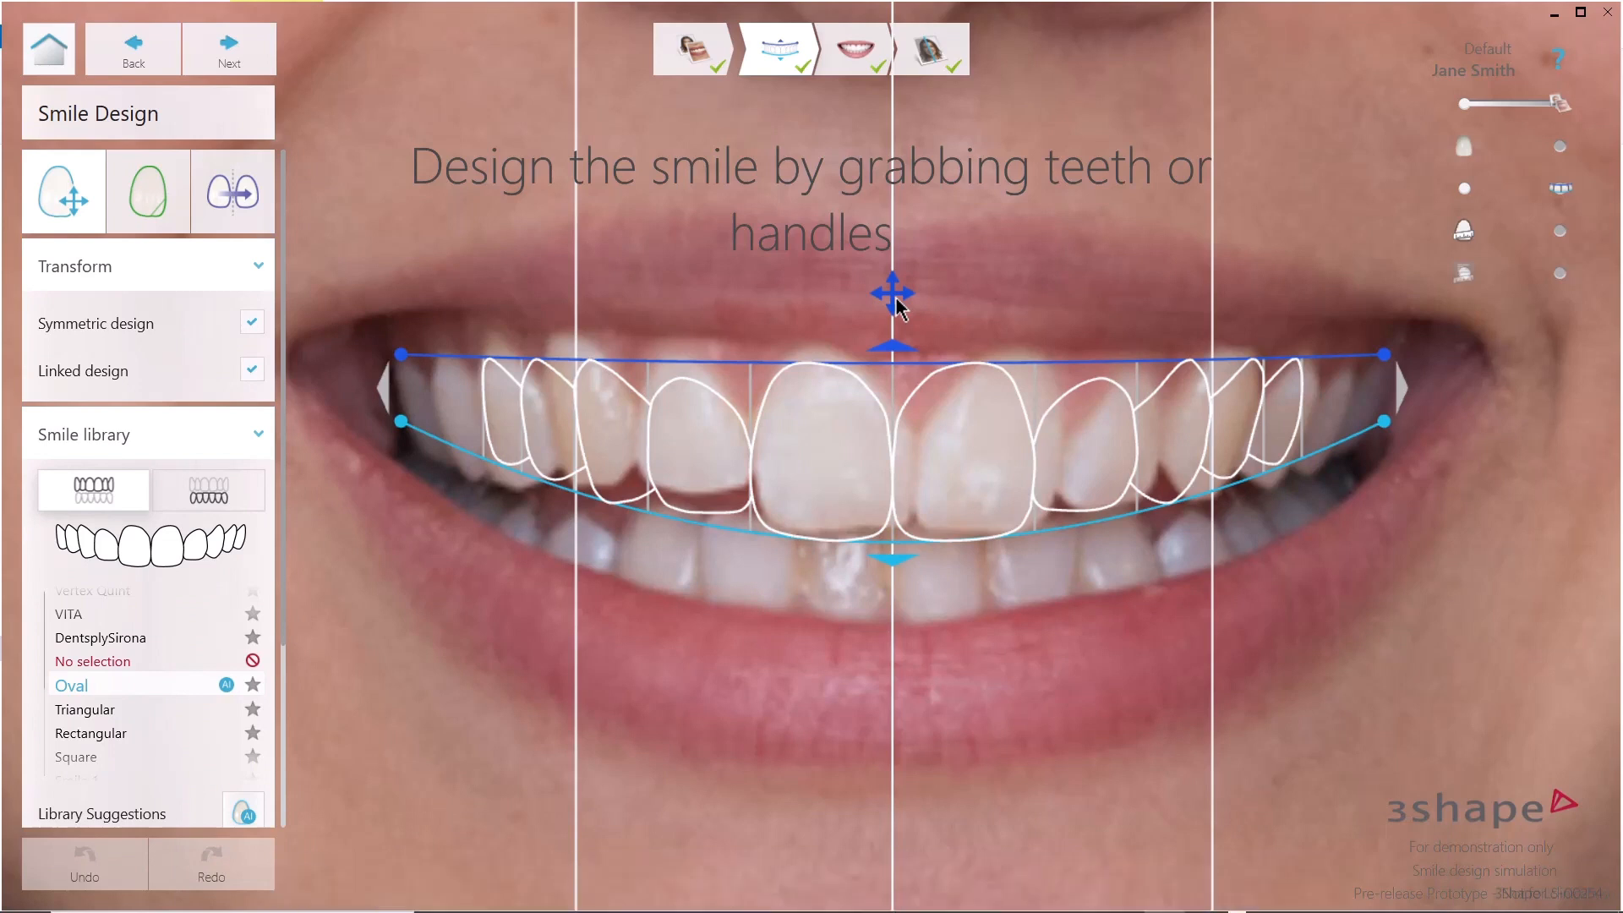
Reposition the 2D smile frame over the upper teeth and adjust its width and lower edge to fit.
mouse_move(898, 307)
left_mouse_down()
mouse_move(898, 322)
mouse_move(891, 292)
left_mouse_up()
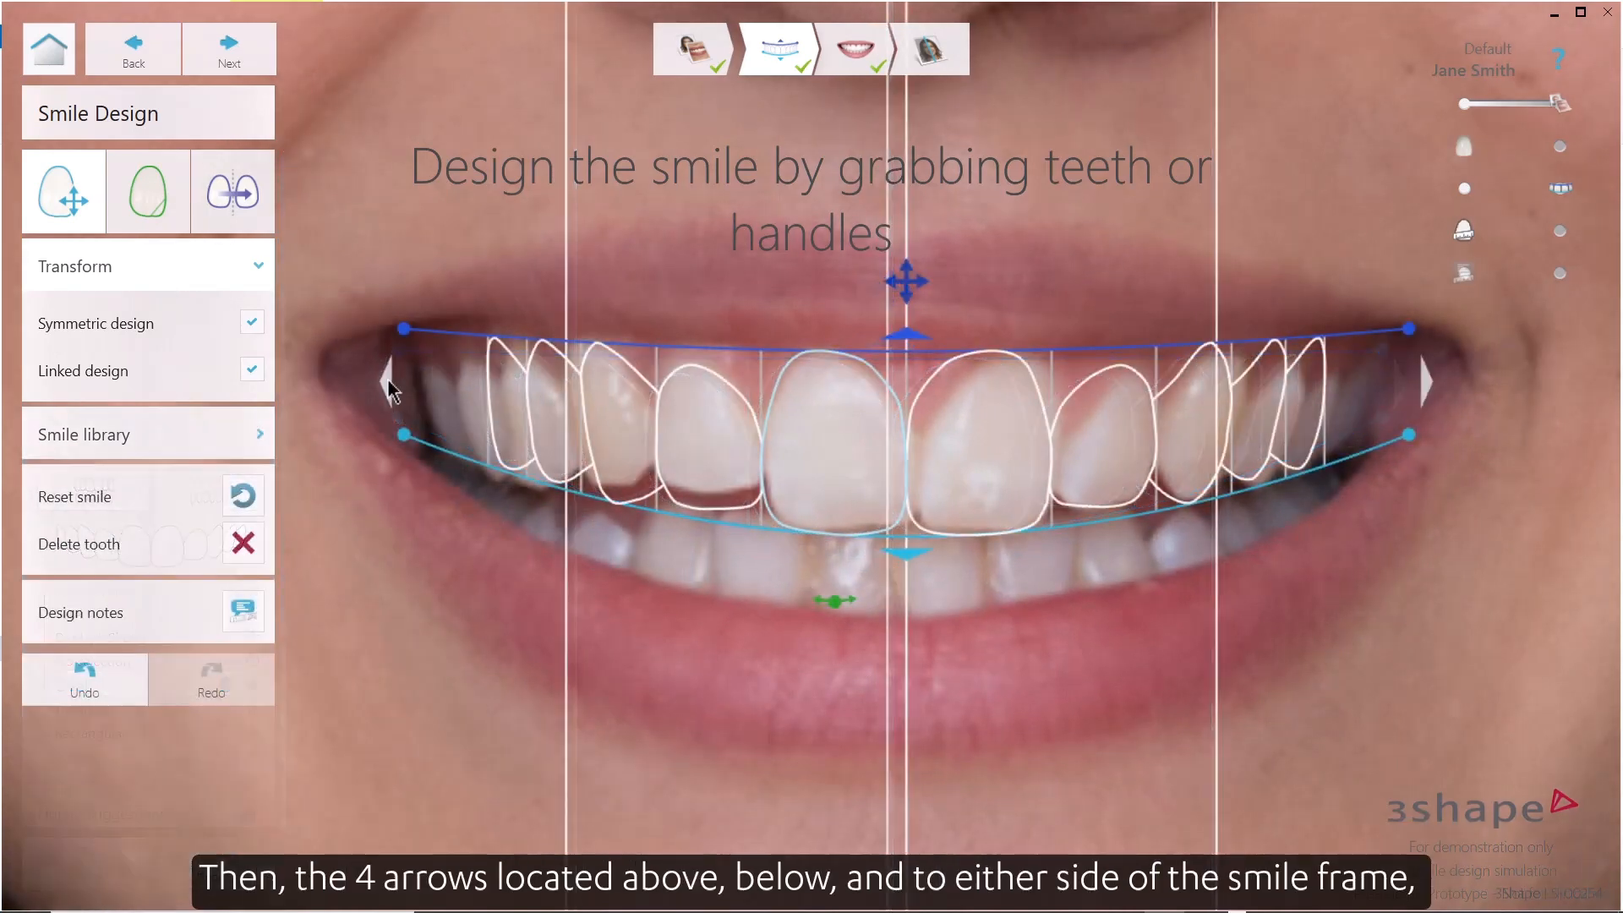
left_click_drag(392, 380, 383, 391)
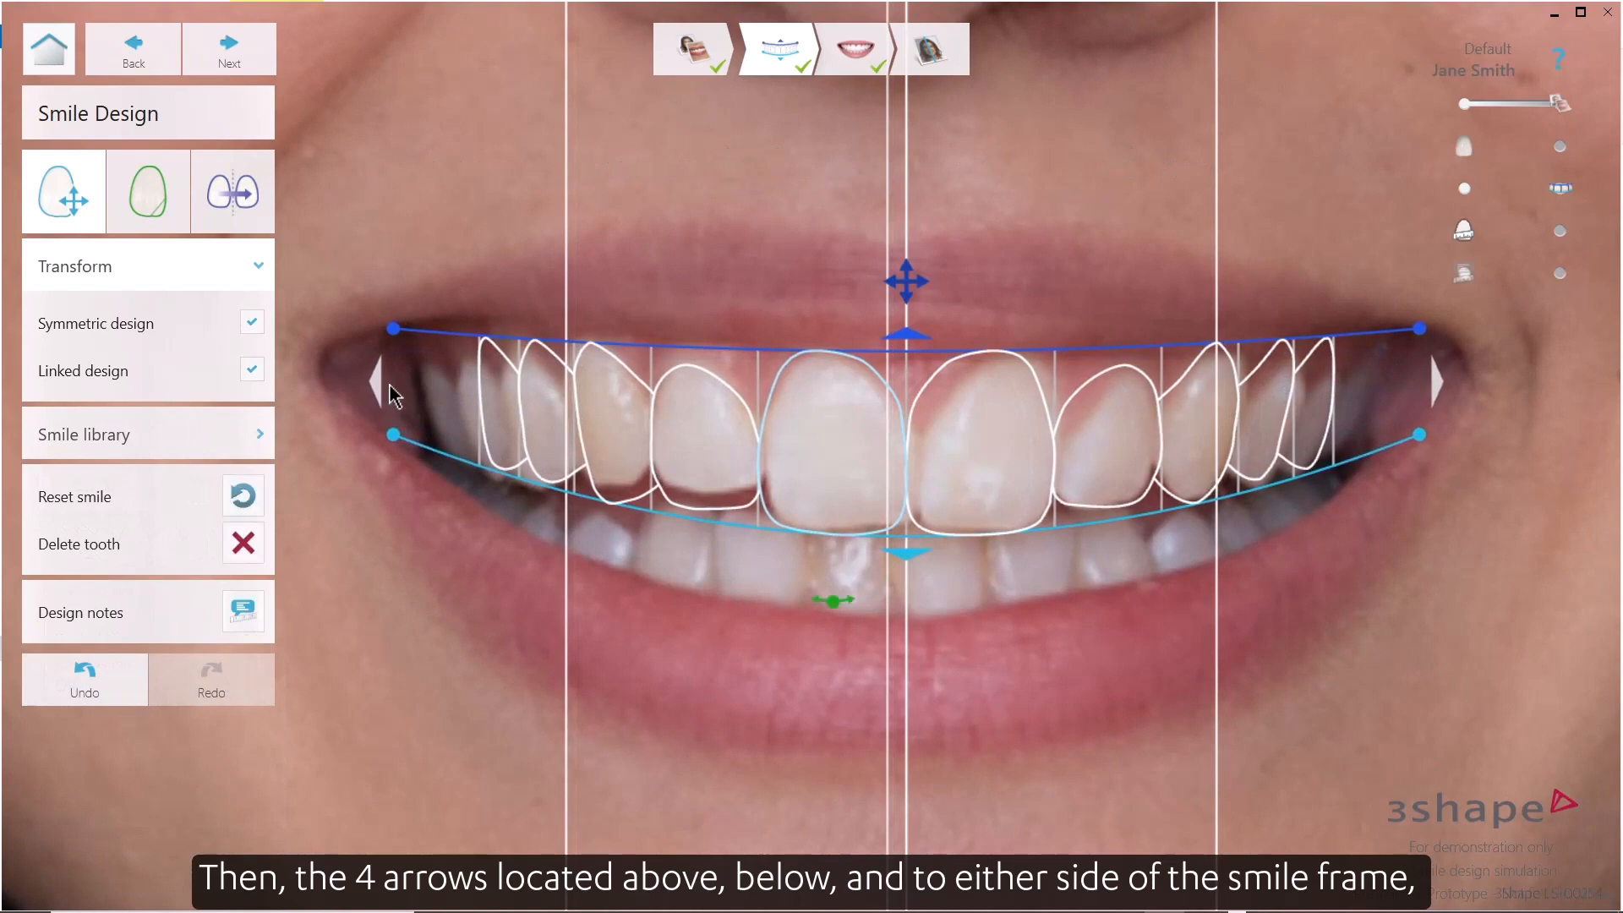
left_click_drag(905, 566, 923, 558)
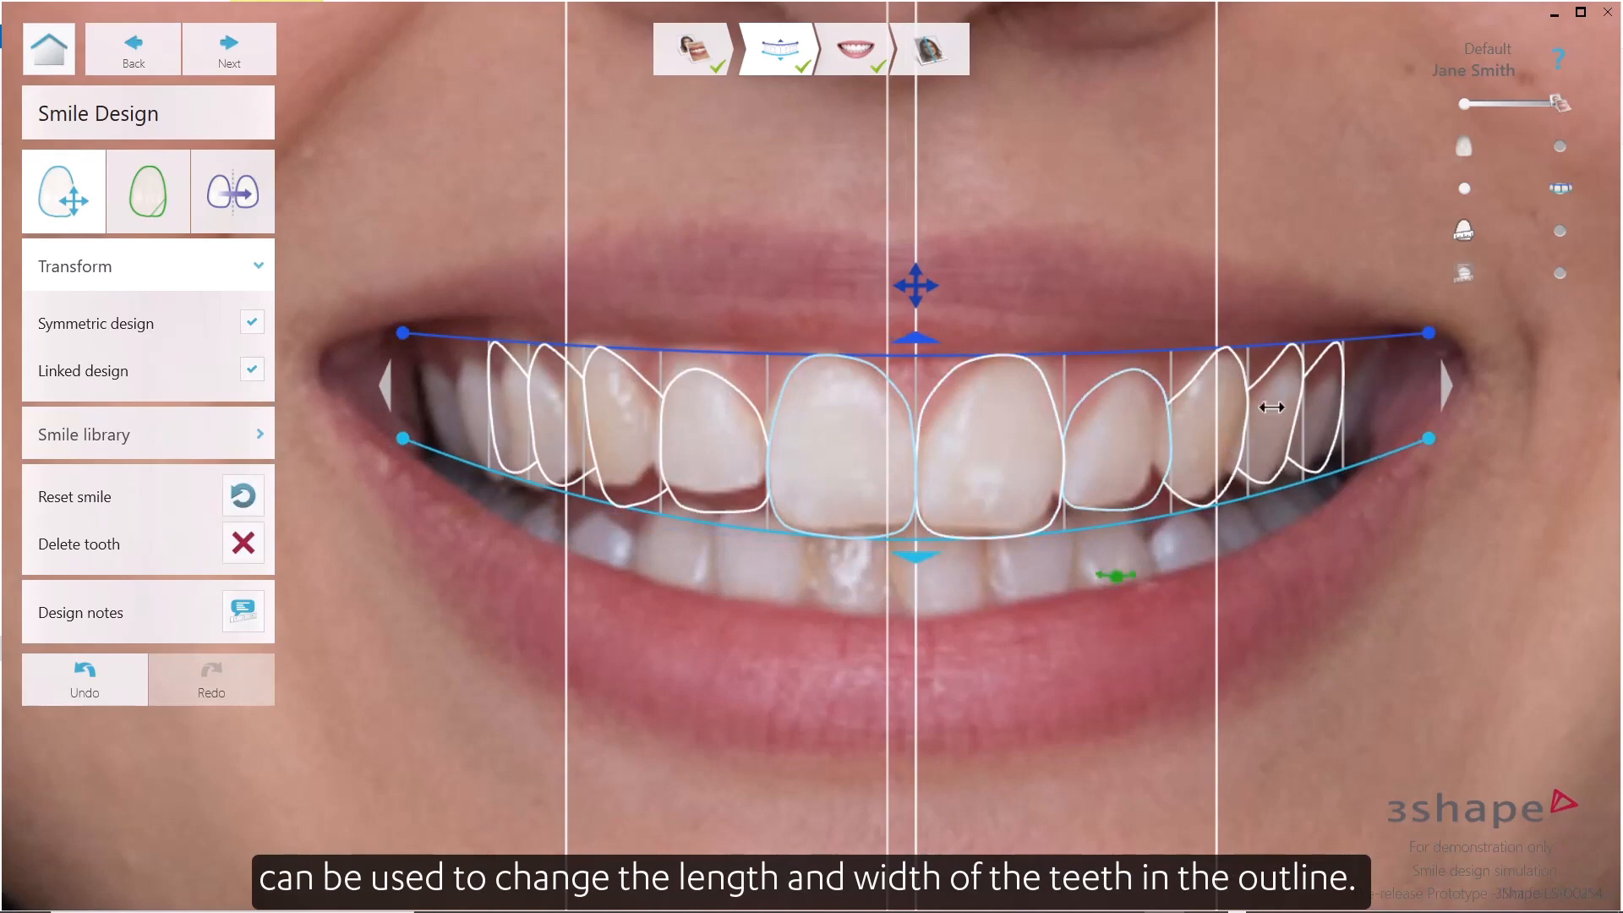
Adjust the smile frame's width at its outer edge and lengthen the teeth at the frame's lower edge.
left_click_drag(1442, 388, 1439, 384)
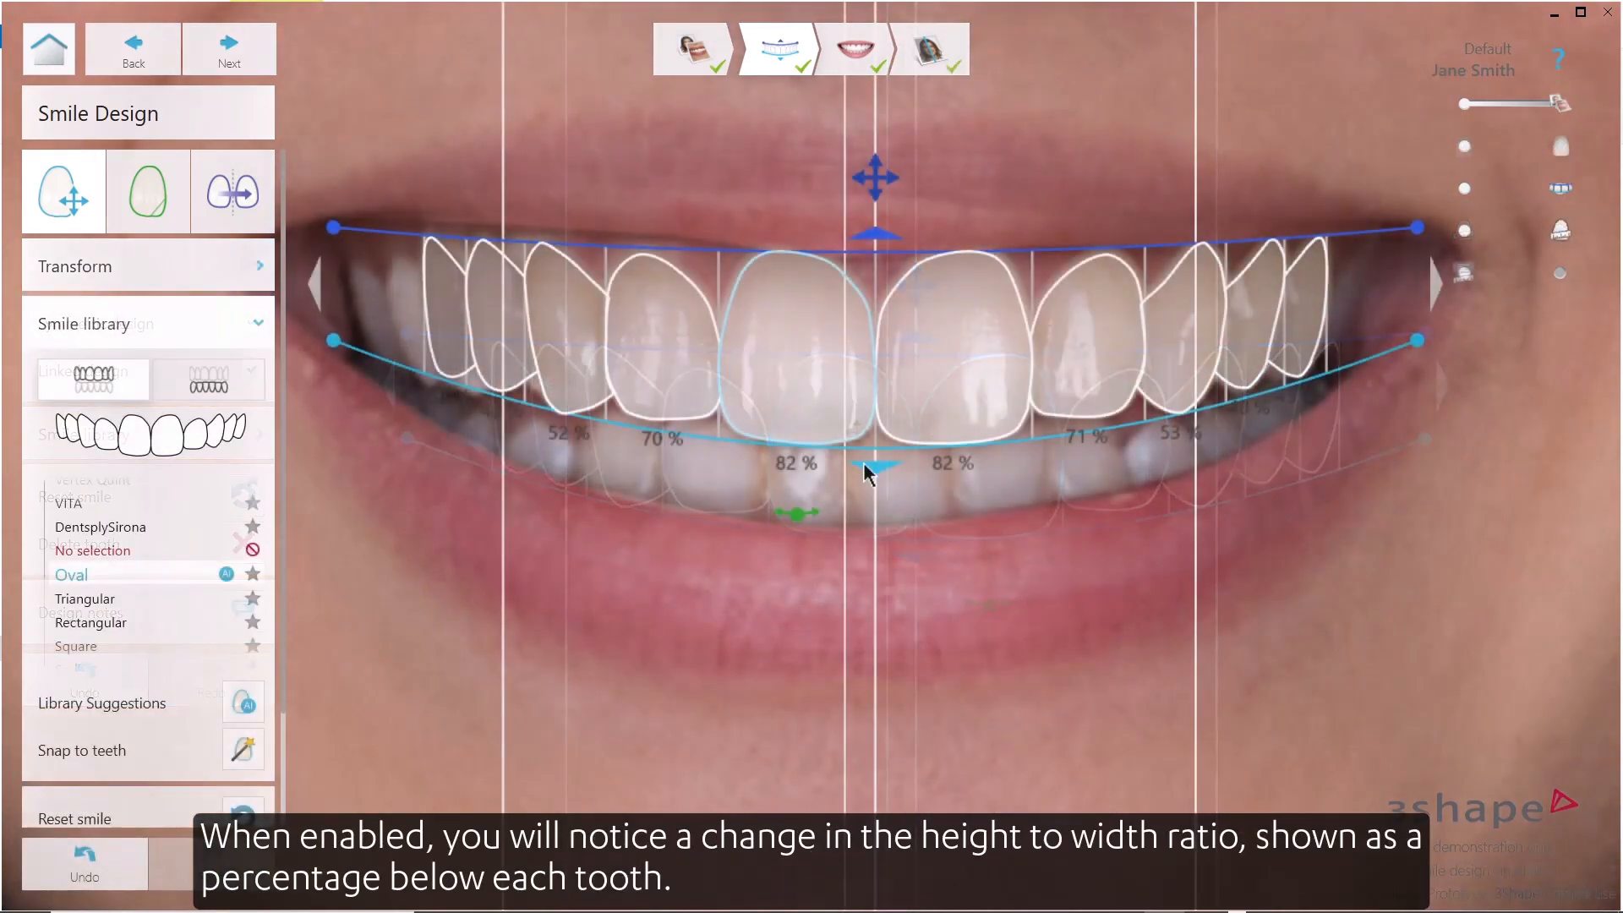
mouse_move(895, 462)
left_mouse_down()
mouse_move(896, 478)
mouse_move(881, 470)
left_mouse_up()
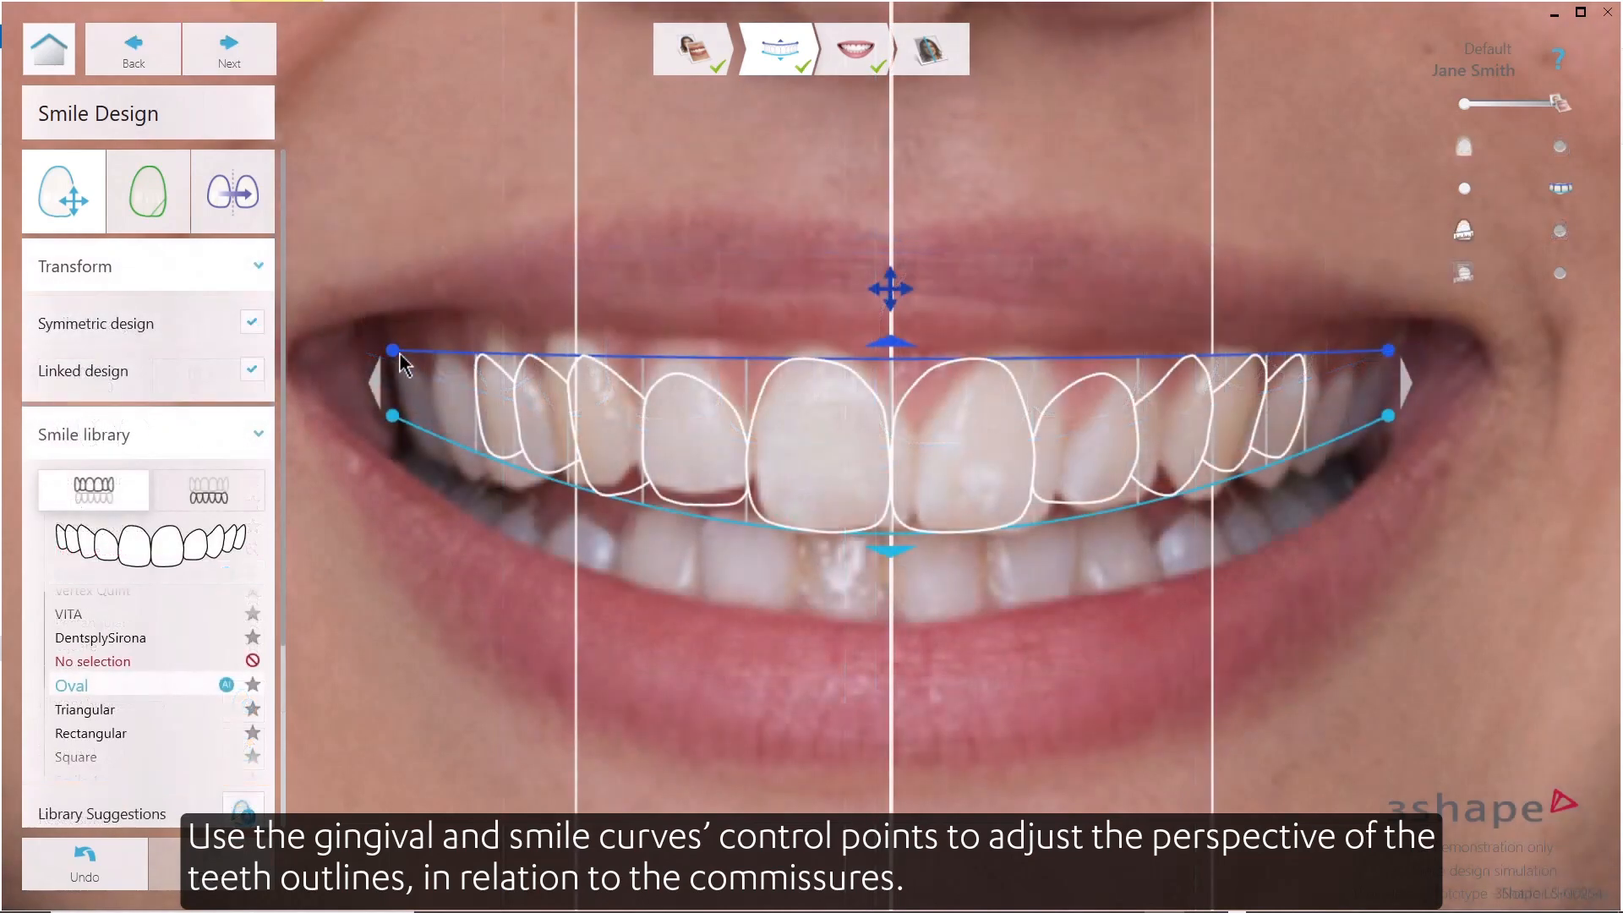
Raise the gingival curve's end point, lower the smile curve's end point, and slightly rotate the central incisor.
left_click_drag(393, 350, 393, 341)
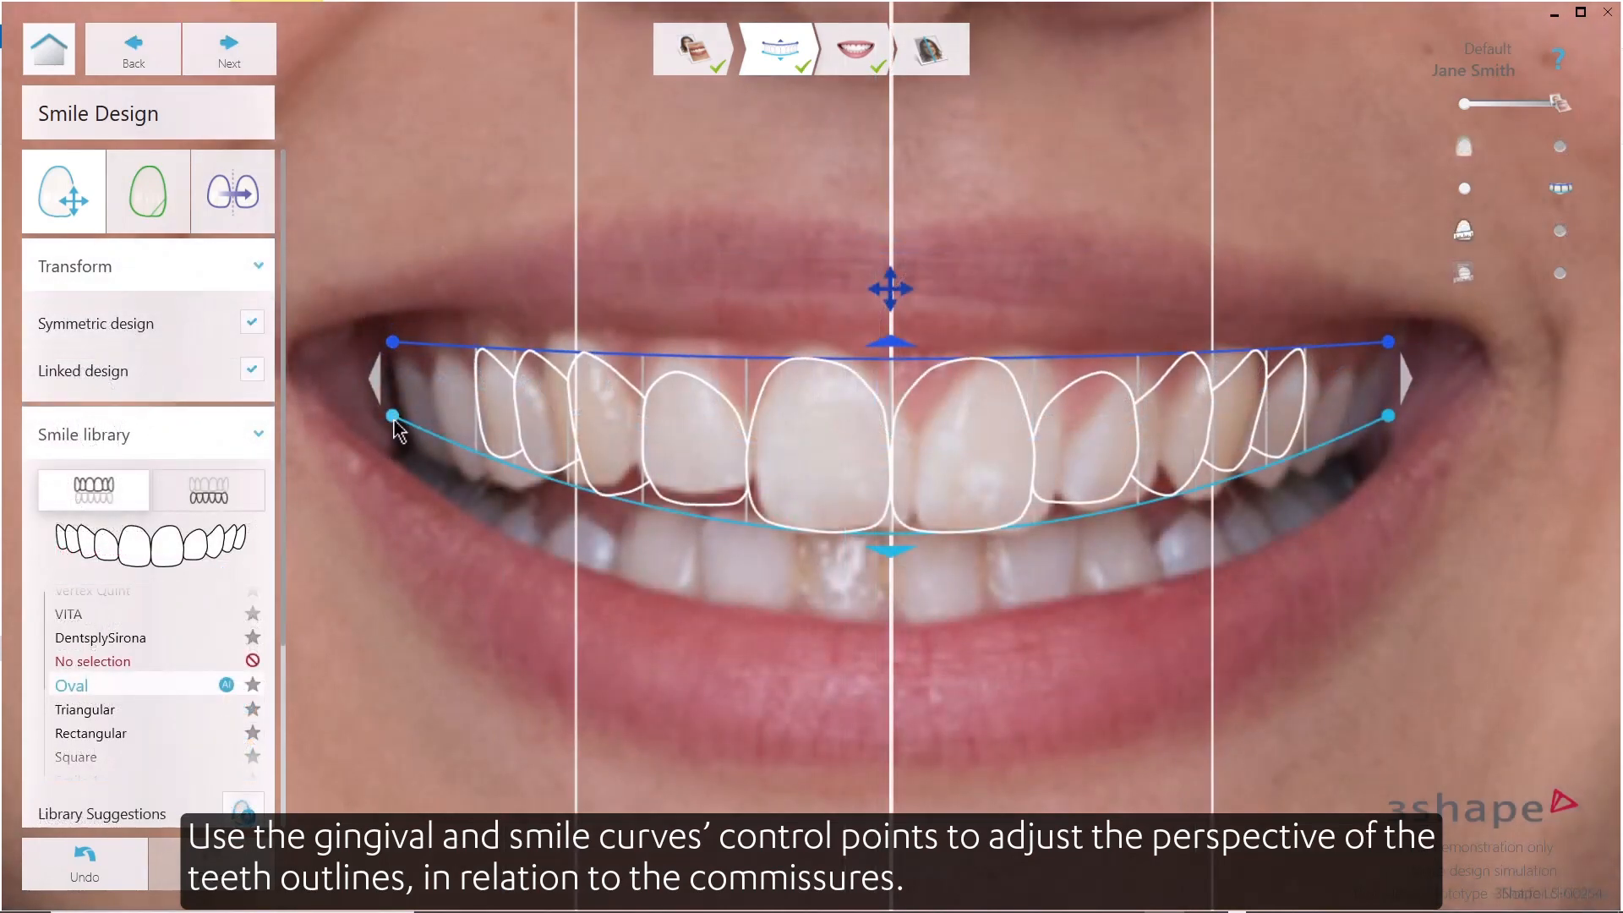
left_click_drag(395, 423, 398, 470)
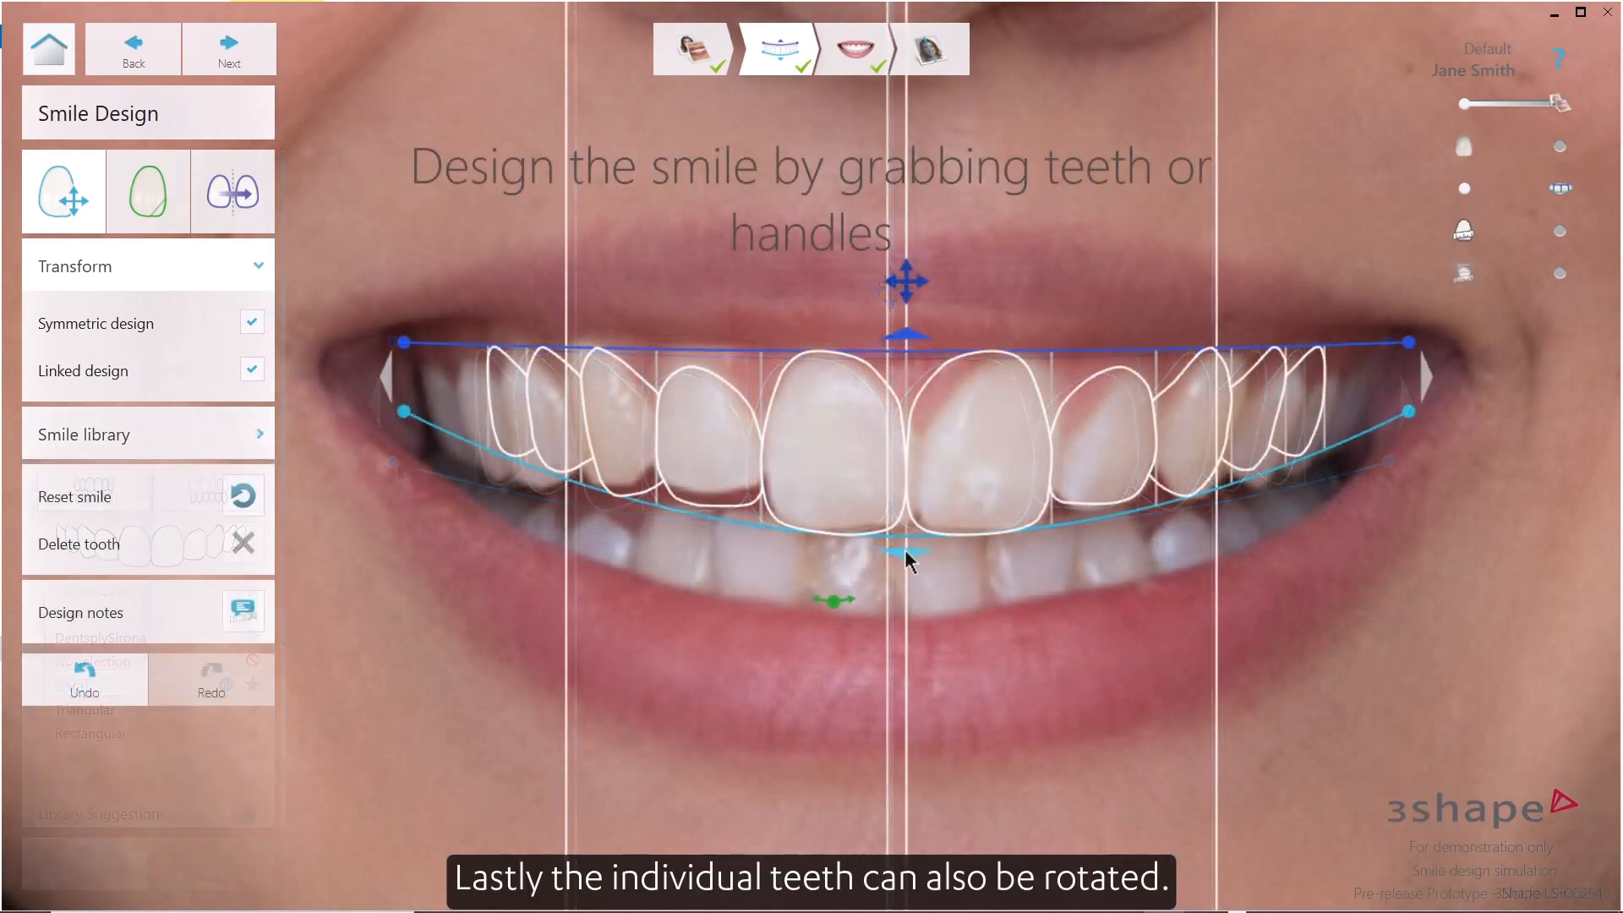
left_click_drag(835, 599, 834, 604)
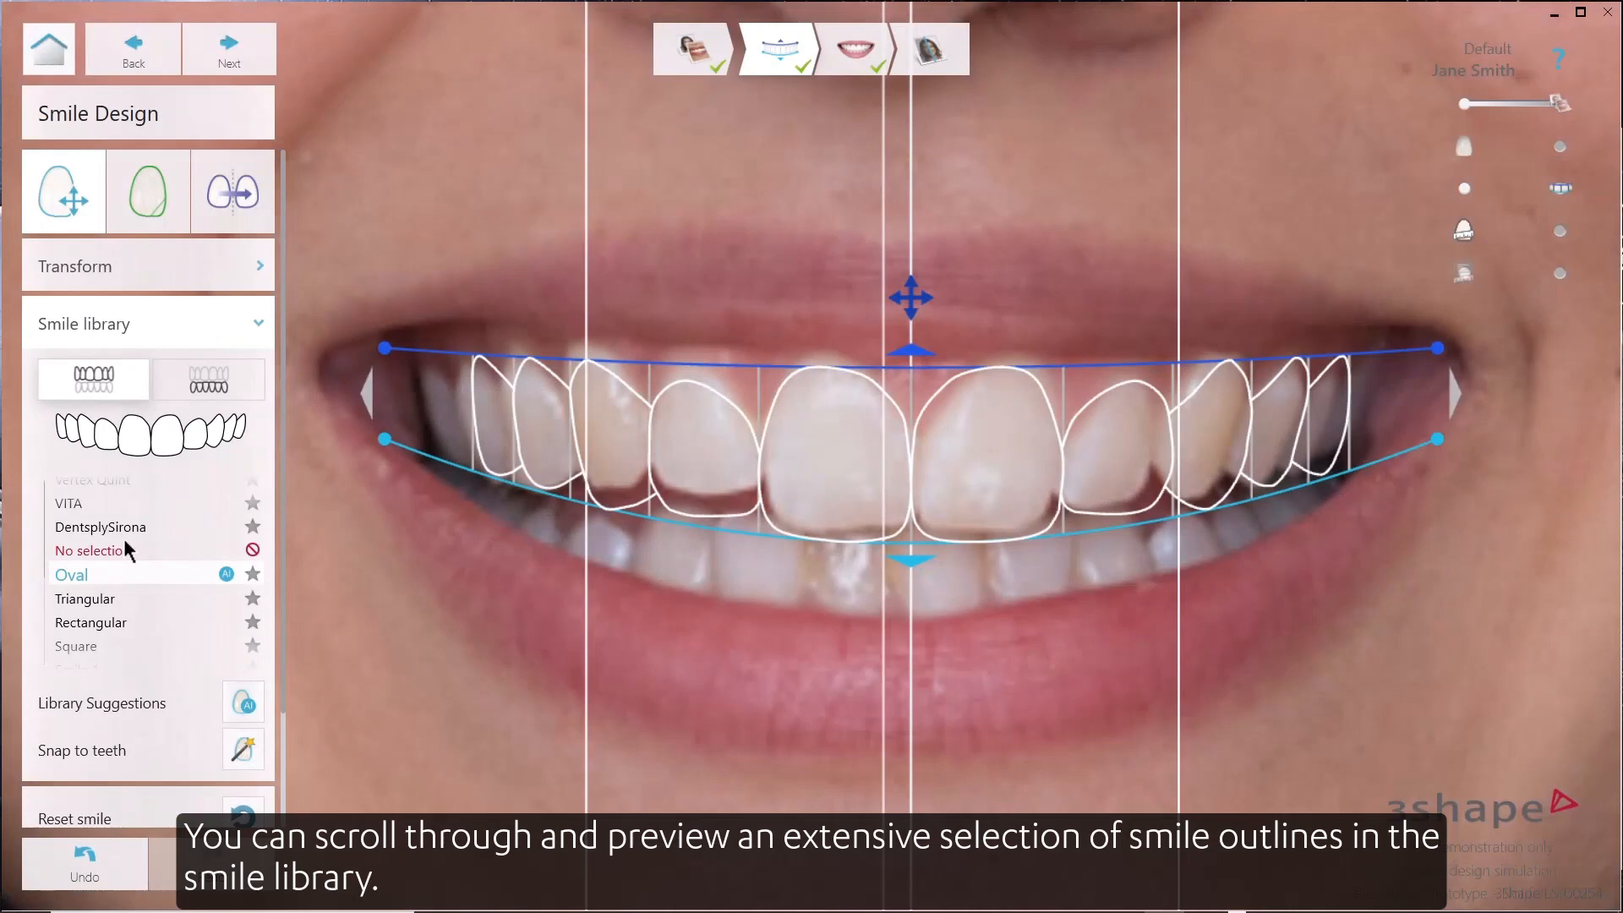
Preview different upper tooth outlines in the smile library, such as Rectangular and Allure DS4.
scroll(124, 550, "down", 3)
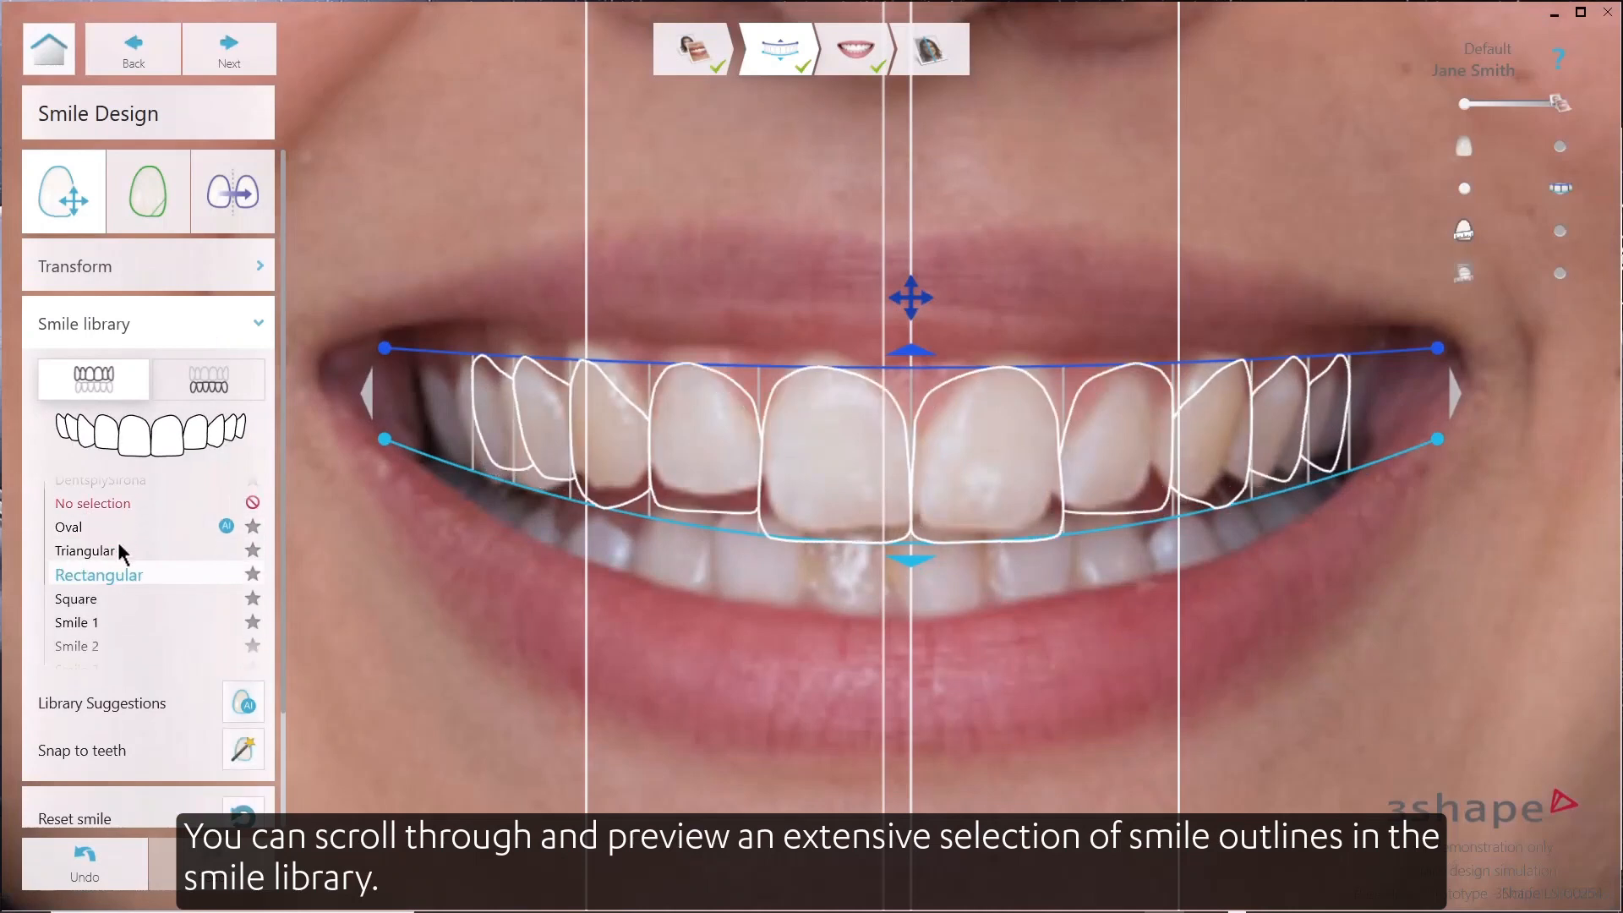
scroll(203, 563, "down", 9)
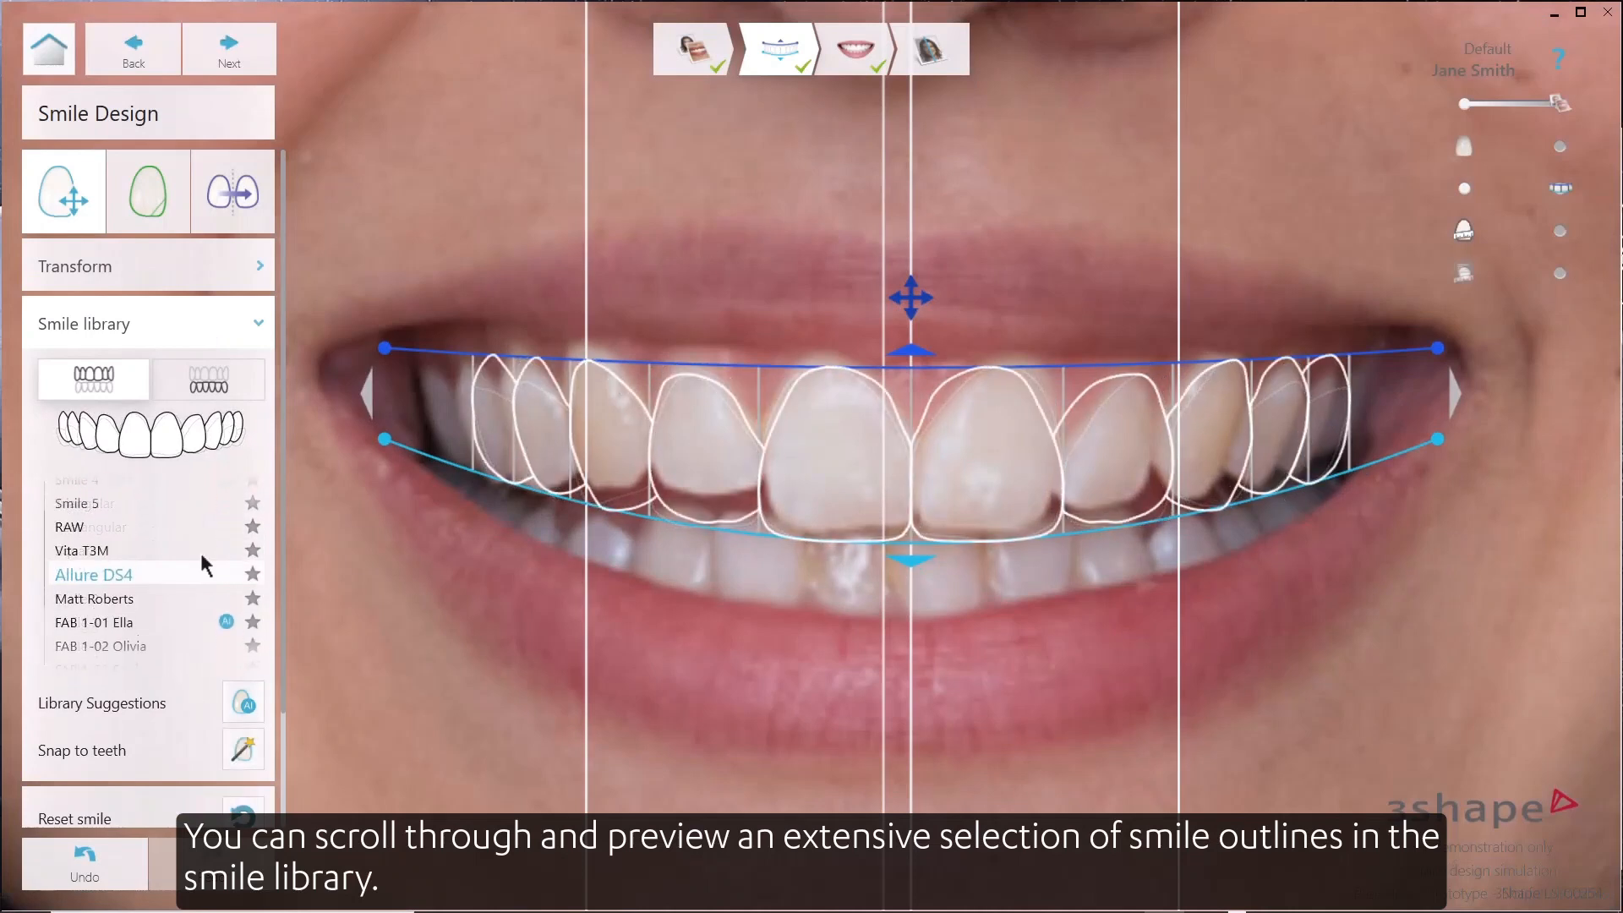
scroll(199, 549, "down", 1)
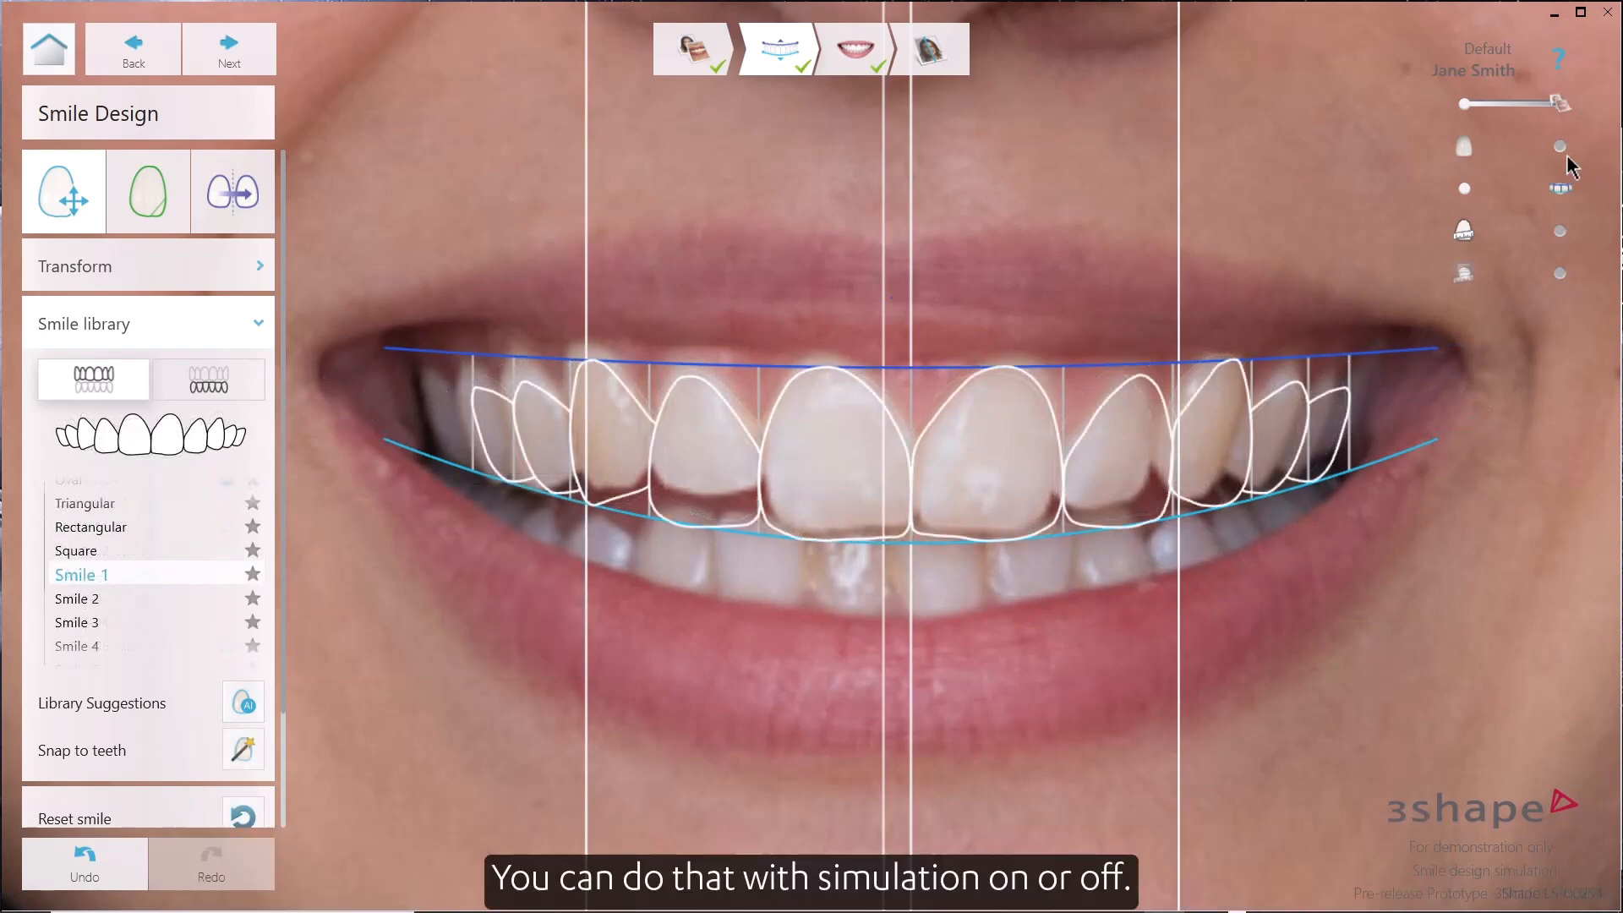
Toggle the display of the simulation, retracted photo and smile frames, leaving the frames switched on.
left_click(1563, 152)
left_click(1563, 152)
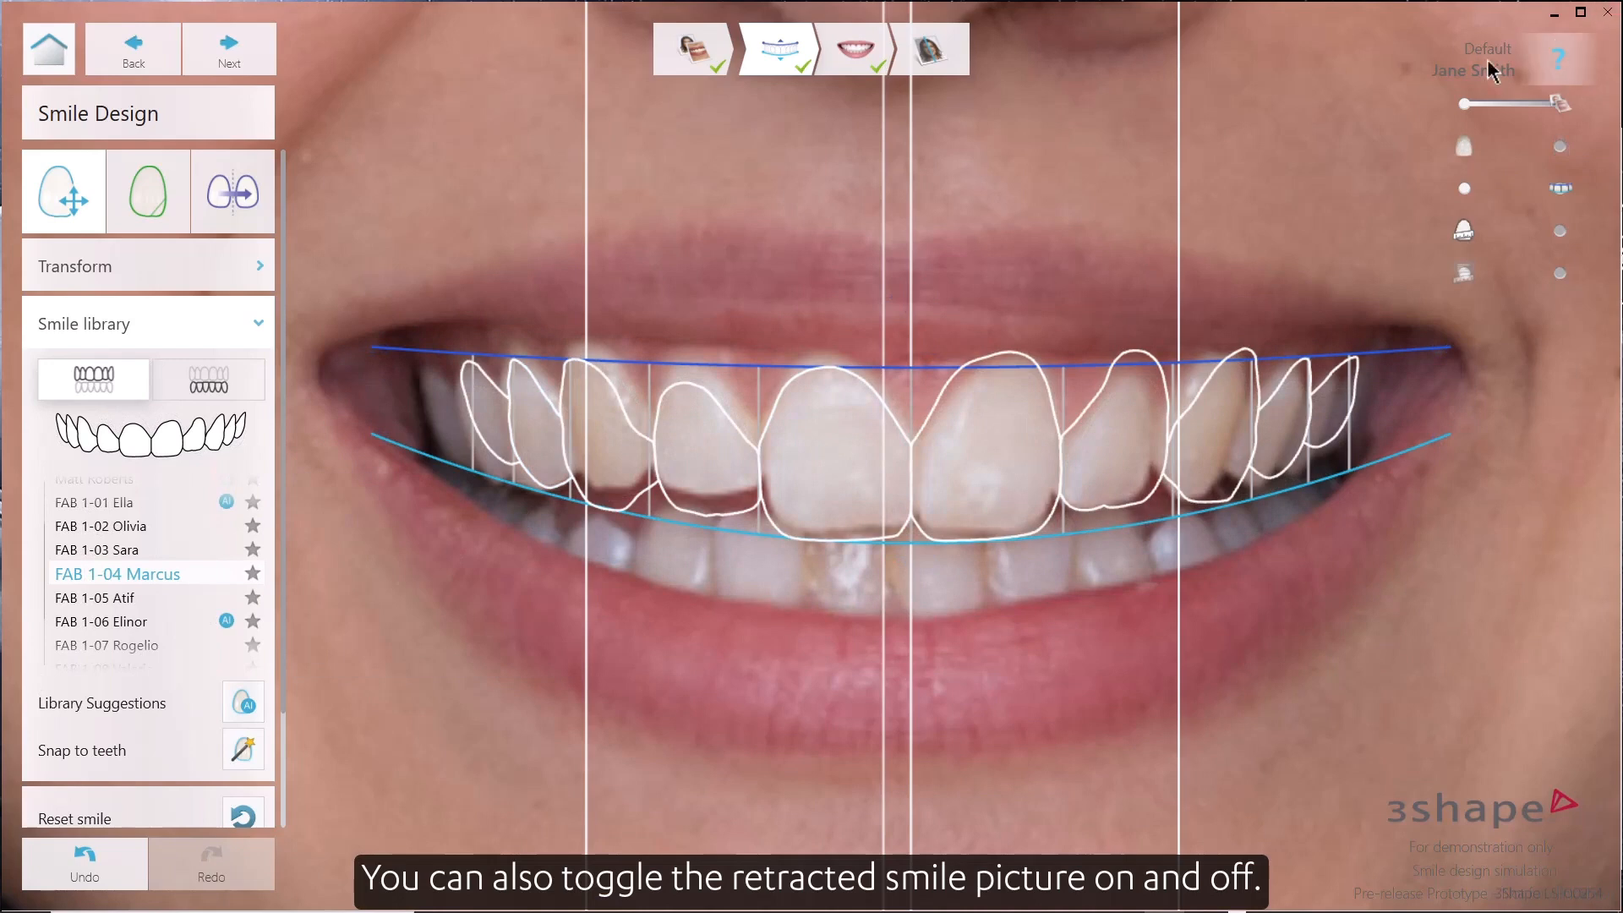
left_click(1469, 99)
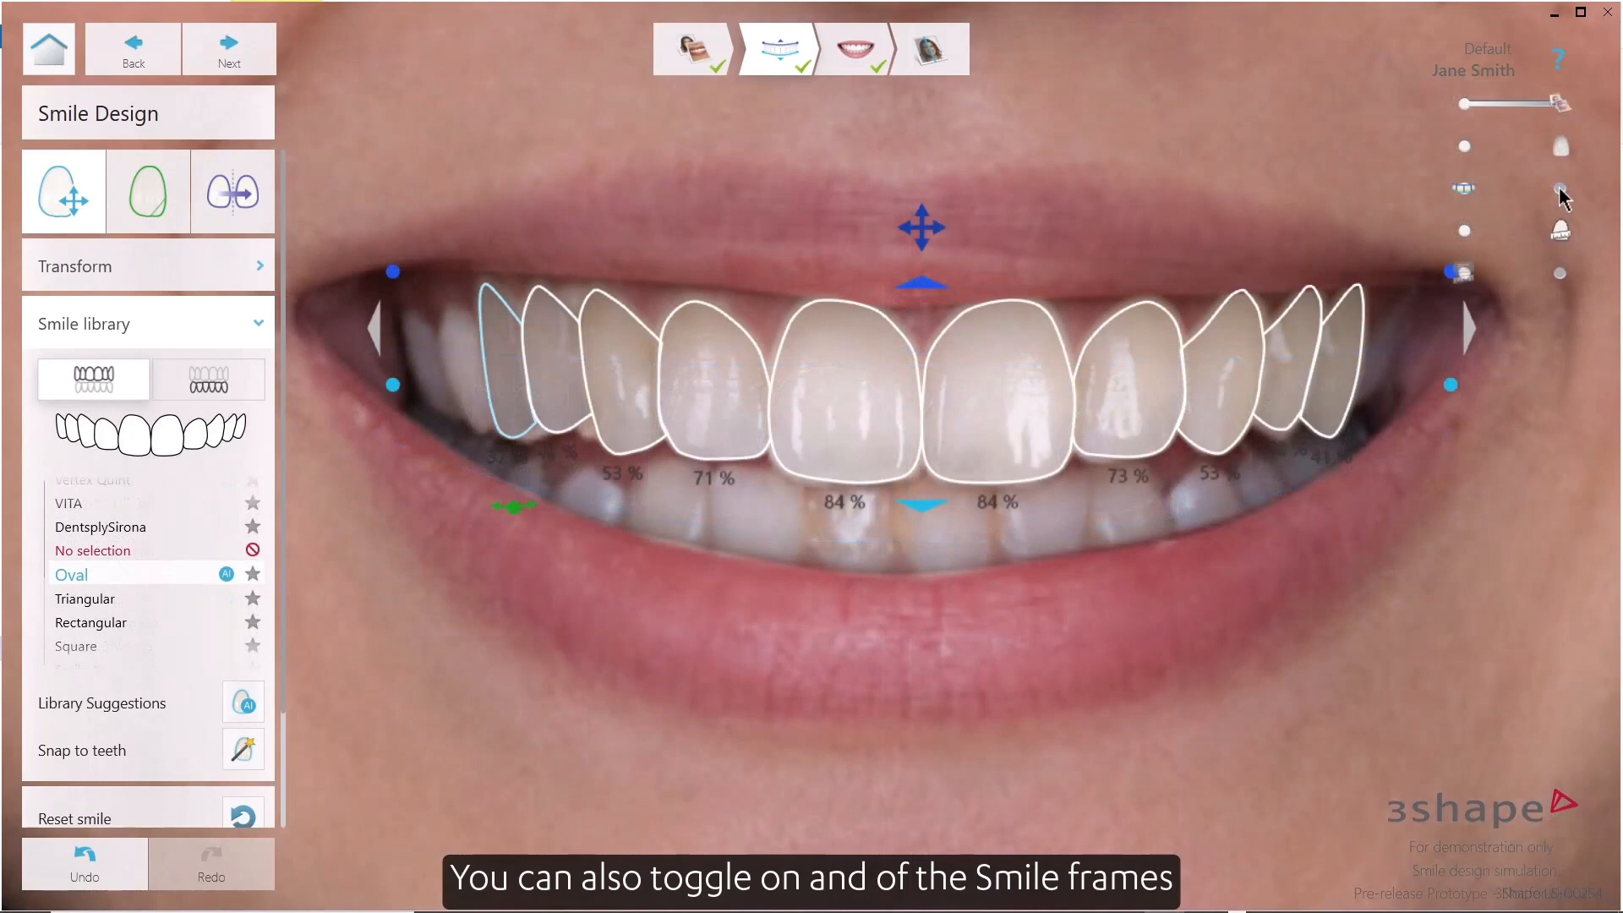
left_click(1560, 190)
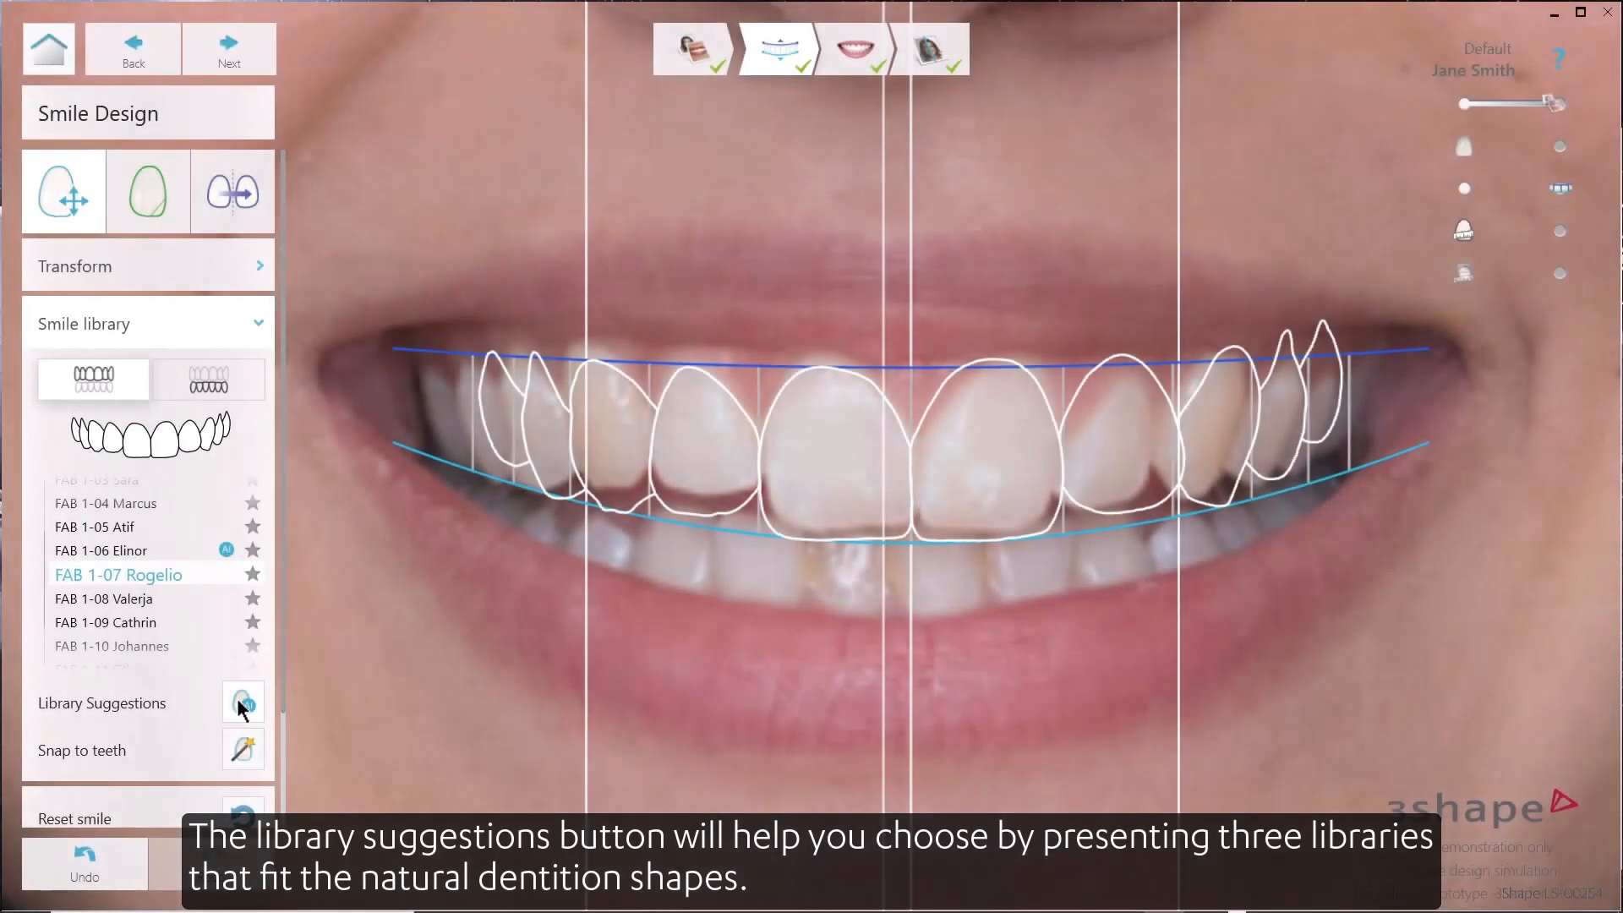
Request library suggestions for the upper teeth and try the best, great and good fit outlines in turn.
left_click(242, 704)
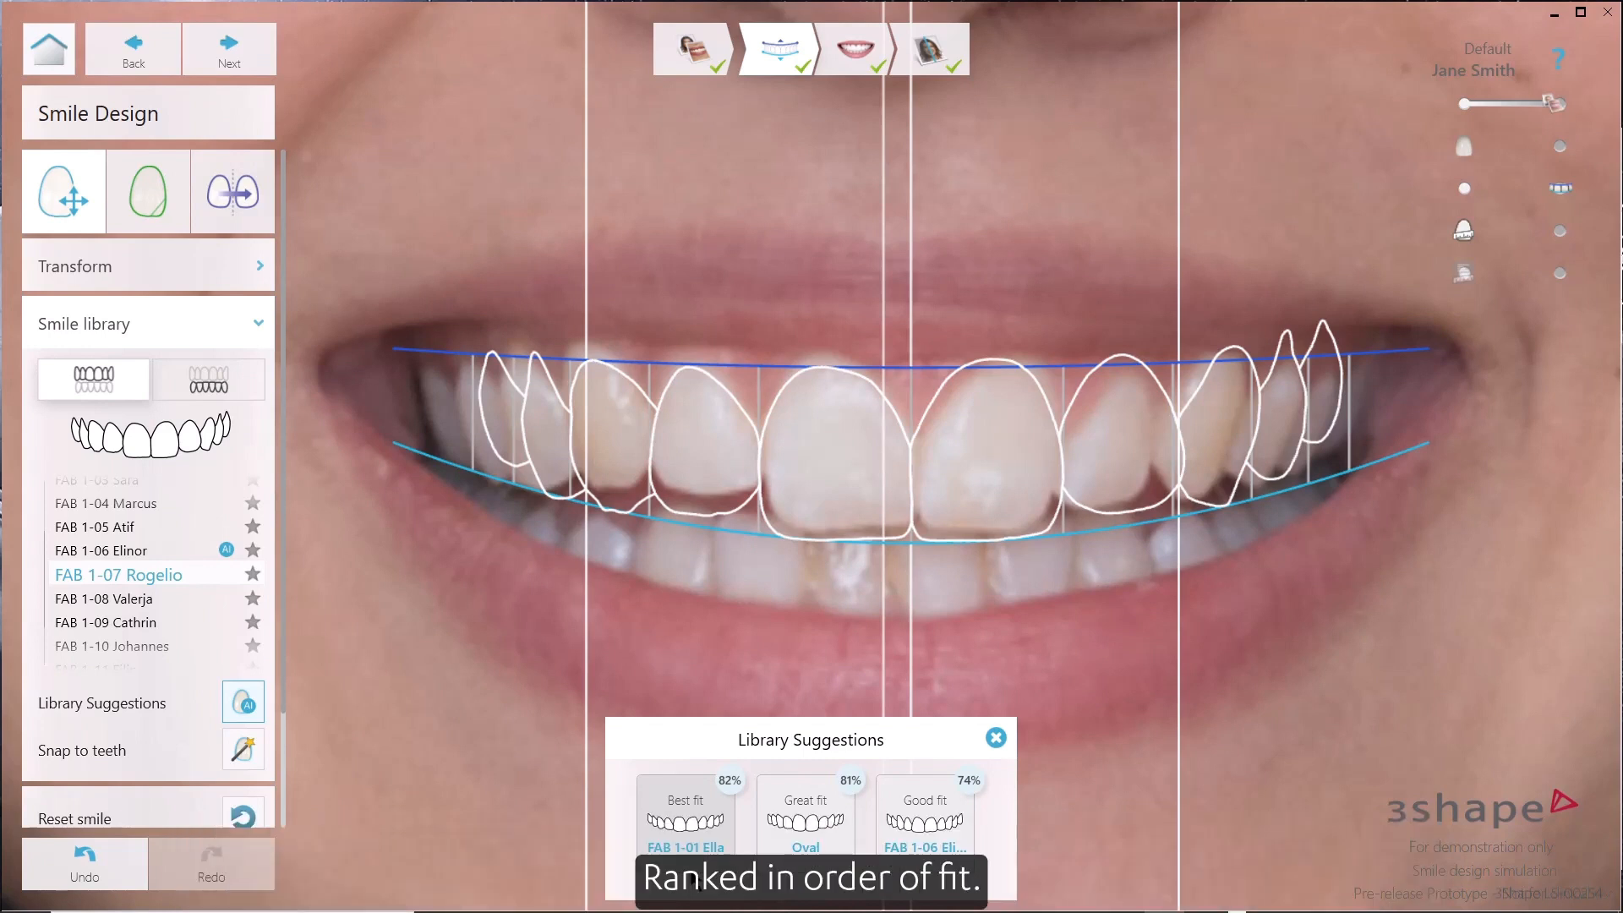
left_click(682, 796)
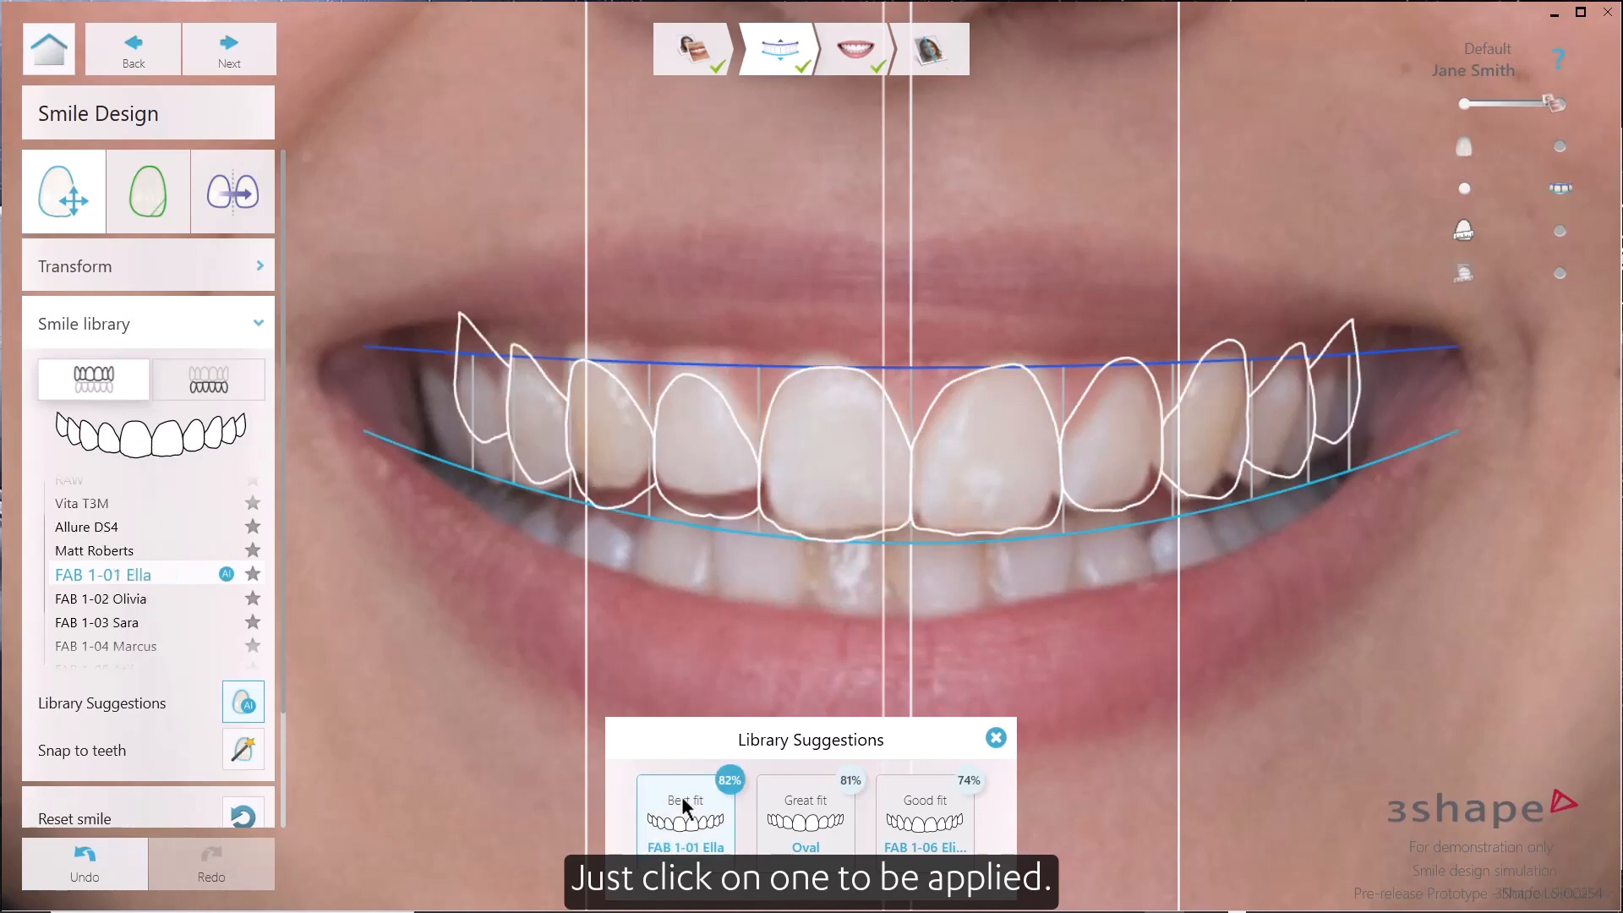
left_click(809, 837)
left_click(934, 859)
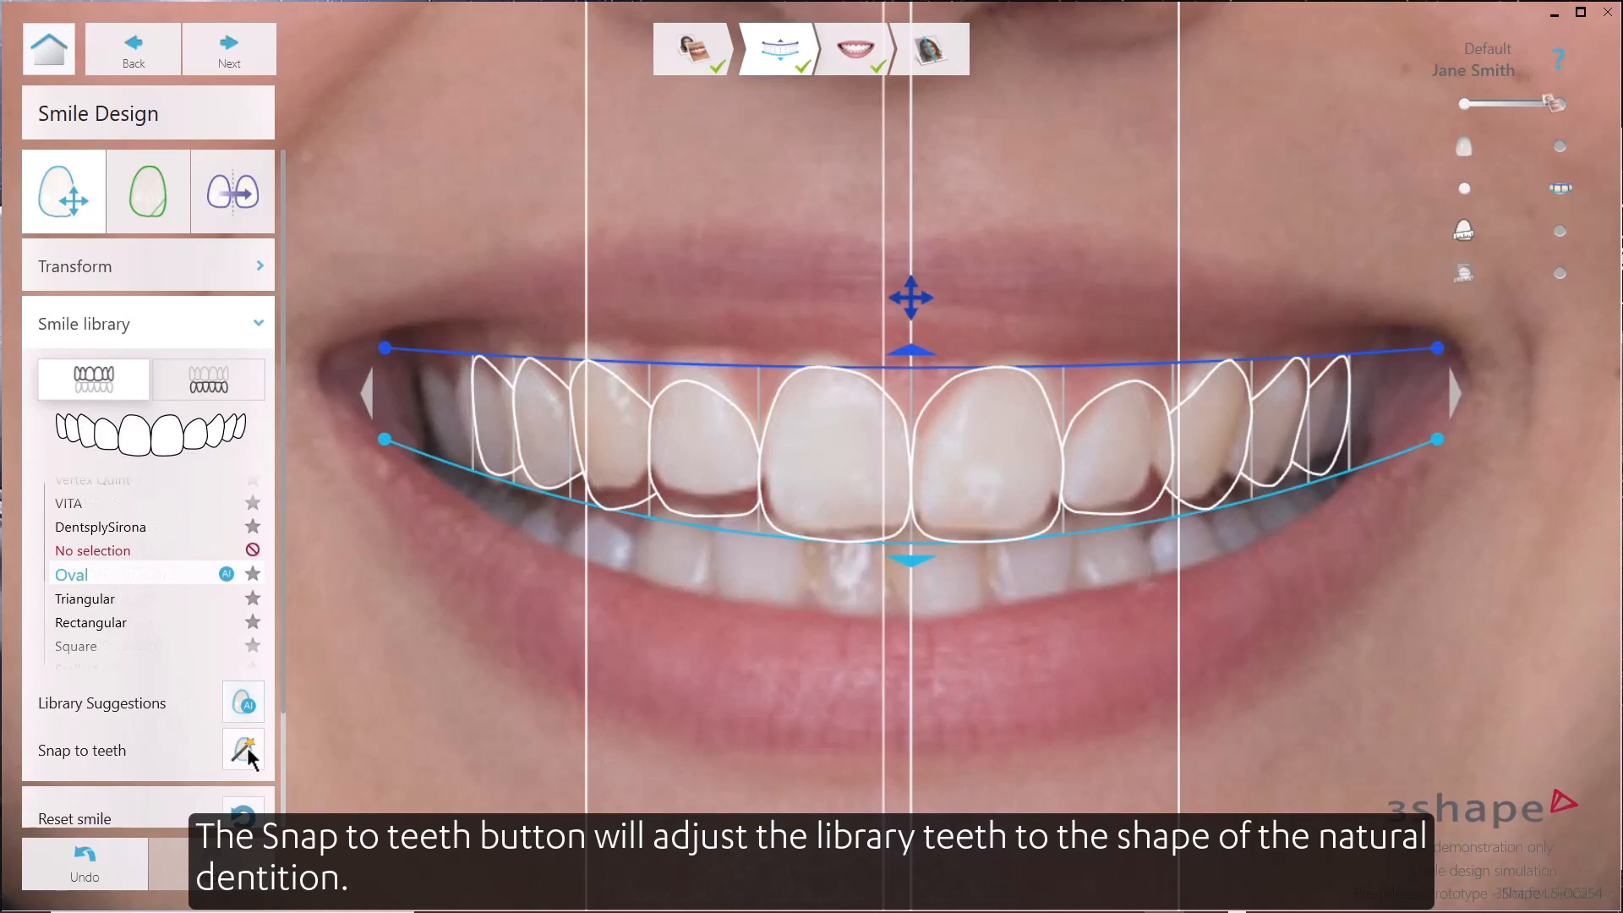
Snap the Oval outlines to the natural teeth and lengthen the lateral and central incisors at their lower edges.
left_click(245, 749)
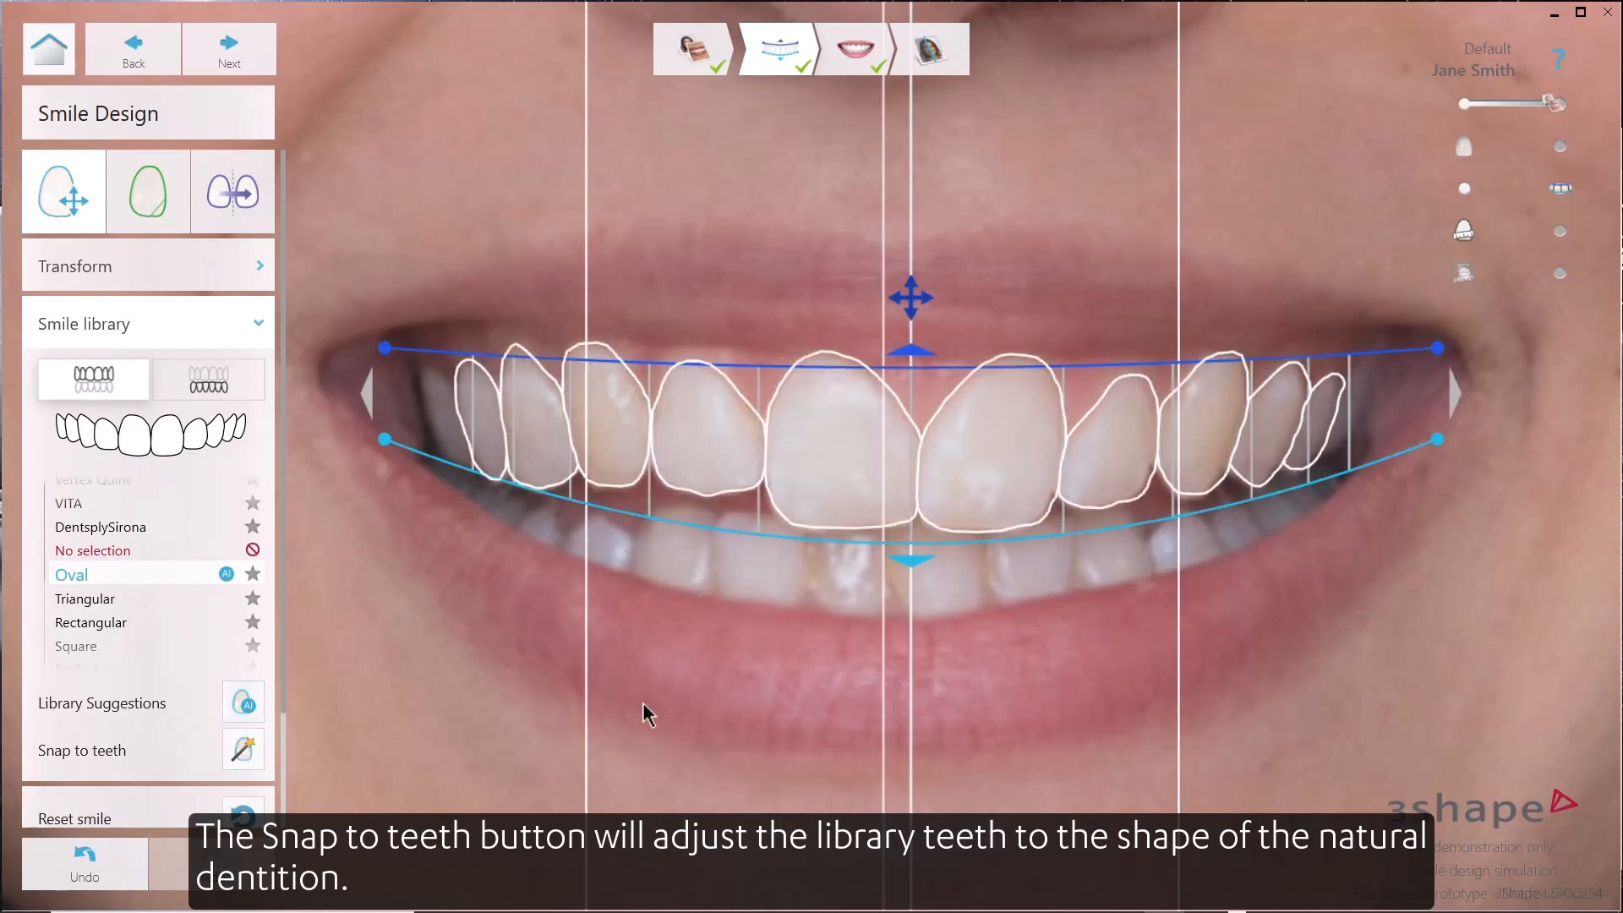
left_click_drag(708, 487, 703, 509)
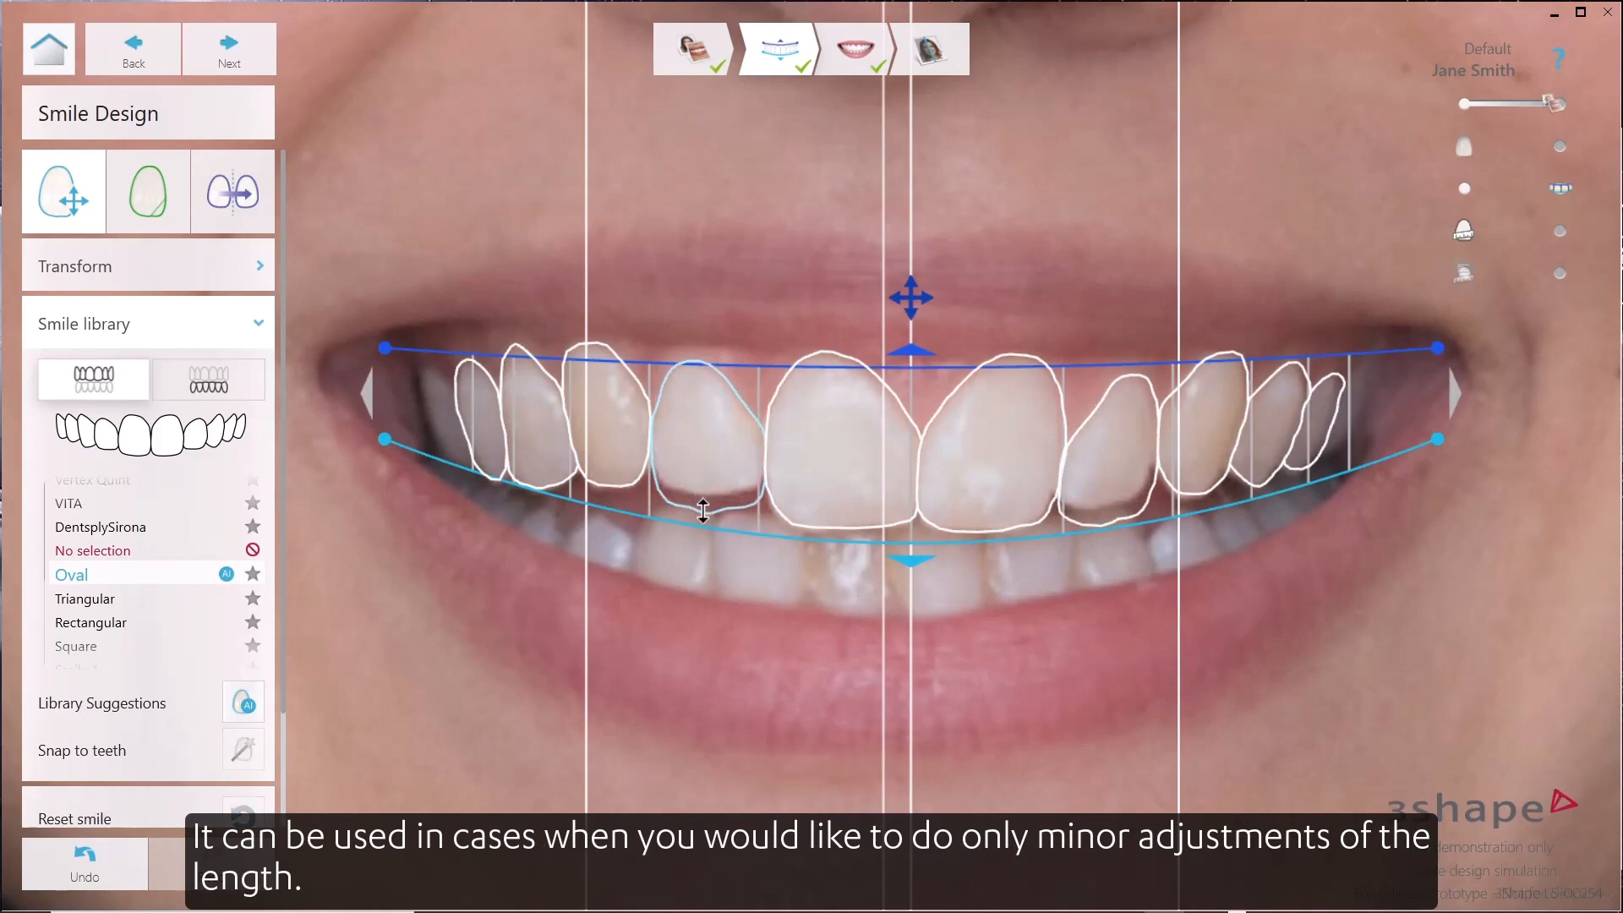
left_click_drag(834, 525, 833, 545)
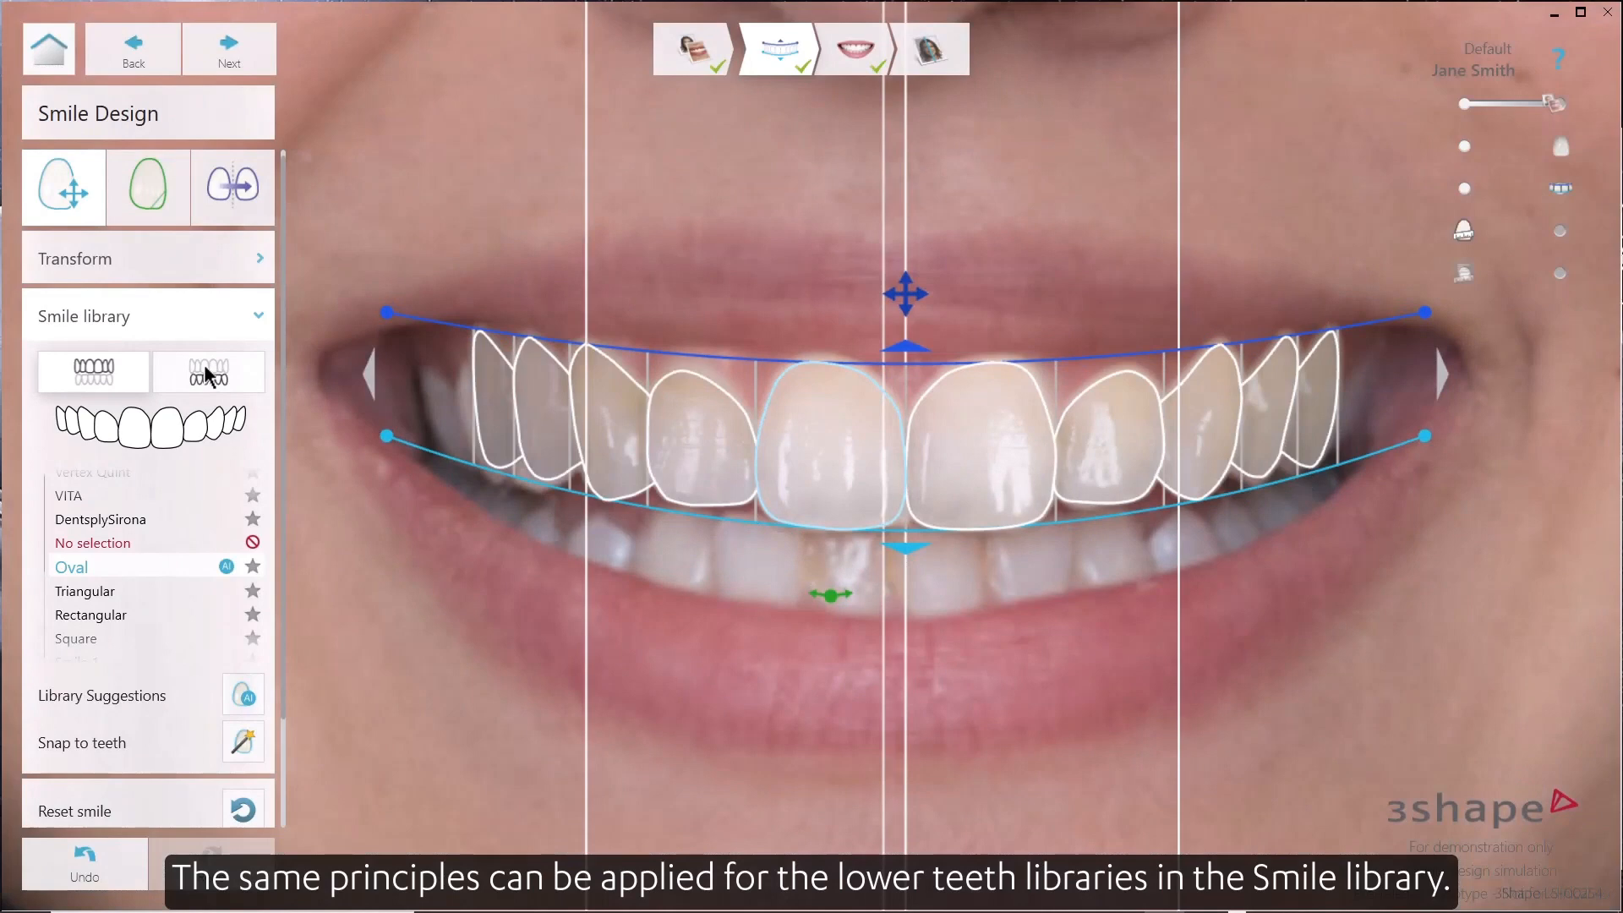
Switch the smile library to the lower teeth outlines.
left_click(207, 374)
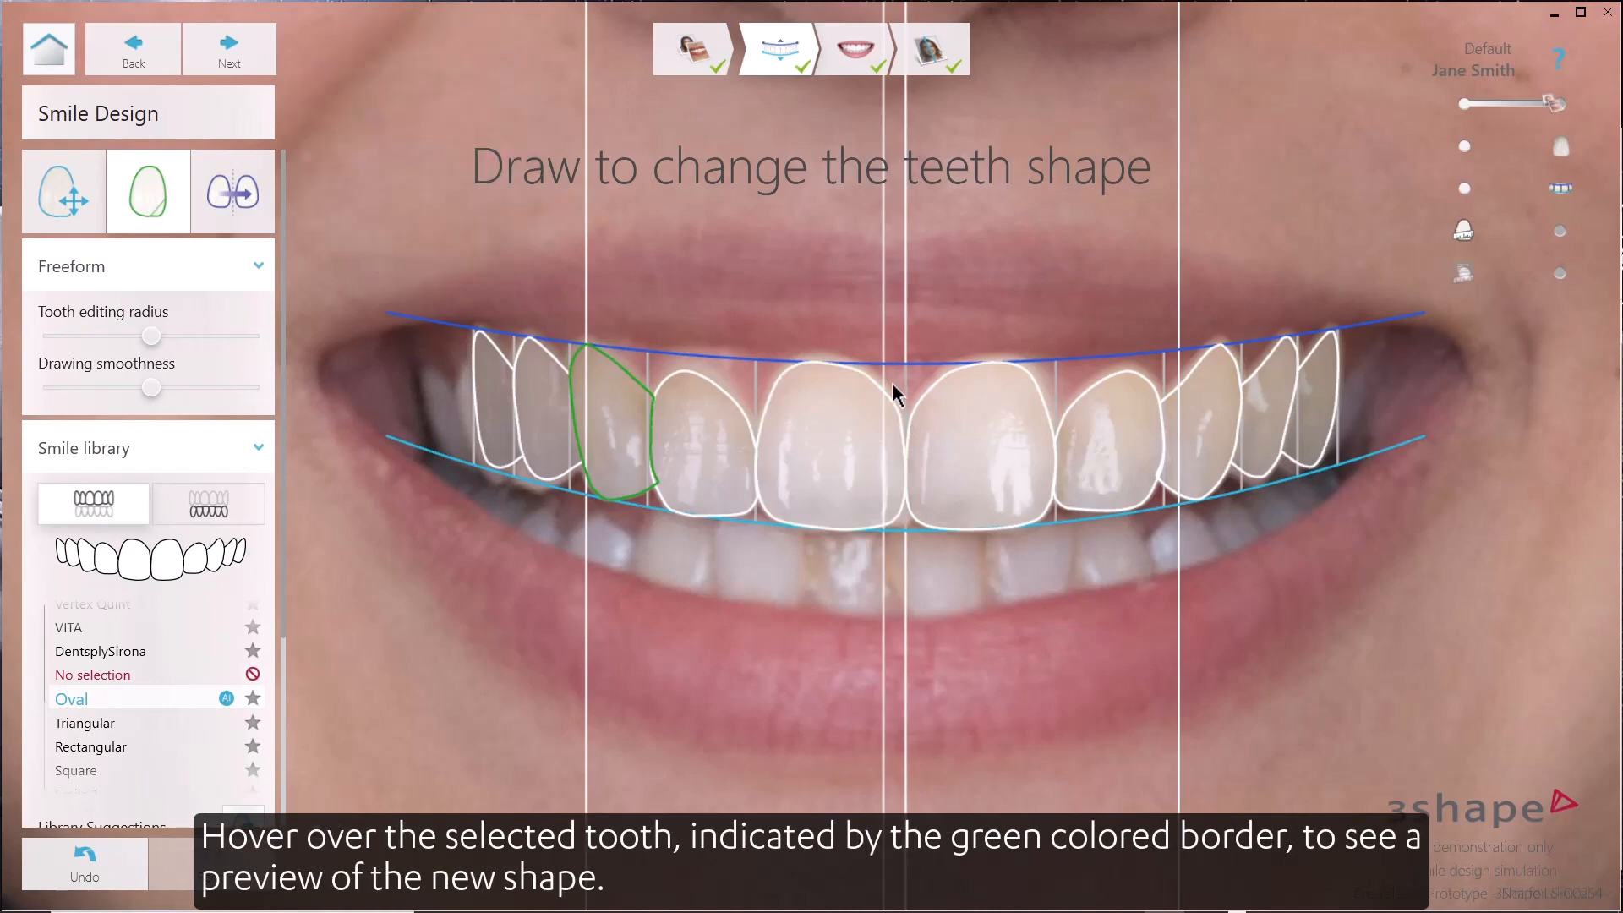
Pick the upper central incisor for freeform reshaping and switch to the Mirror tooth tool.
left_click(864, 403)
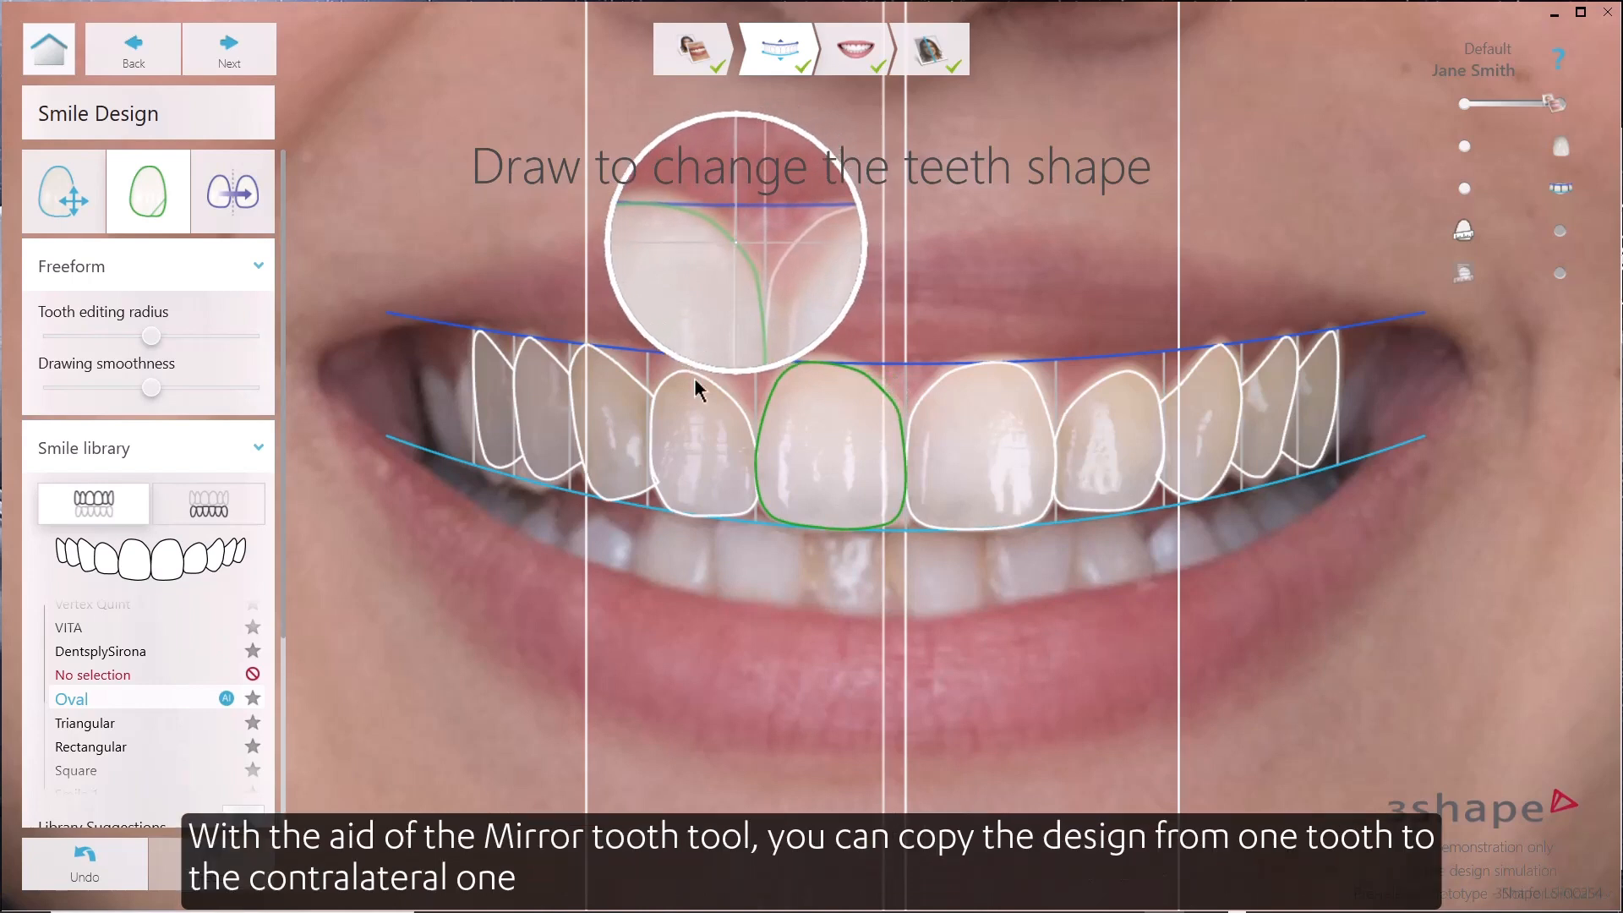
left_click(244, 195)
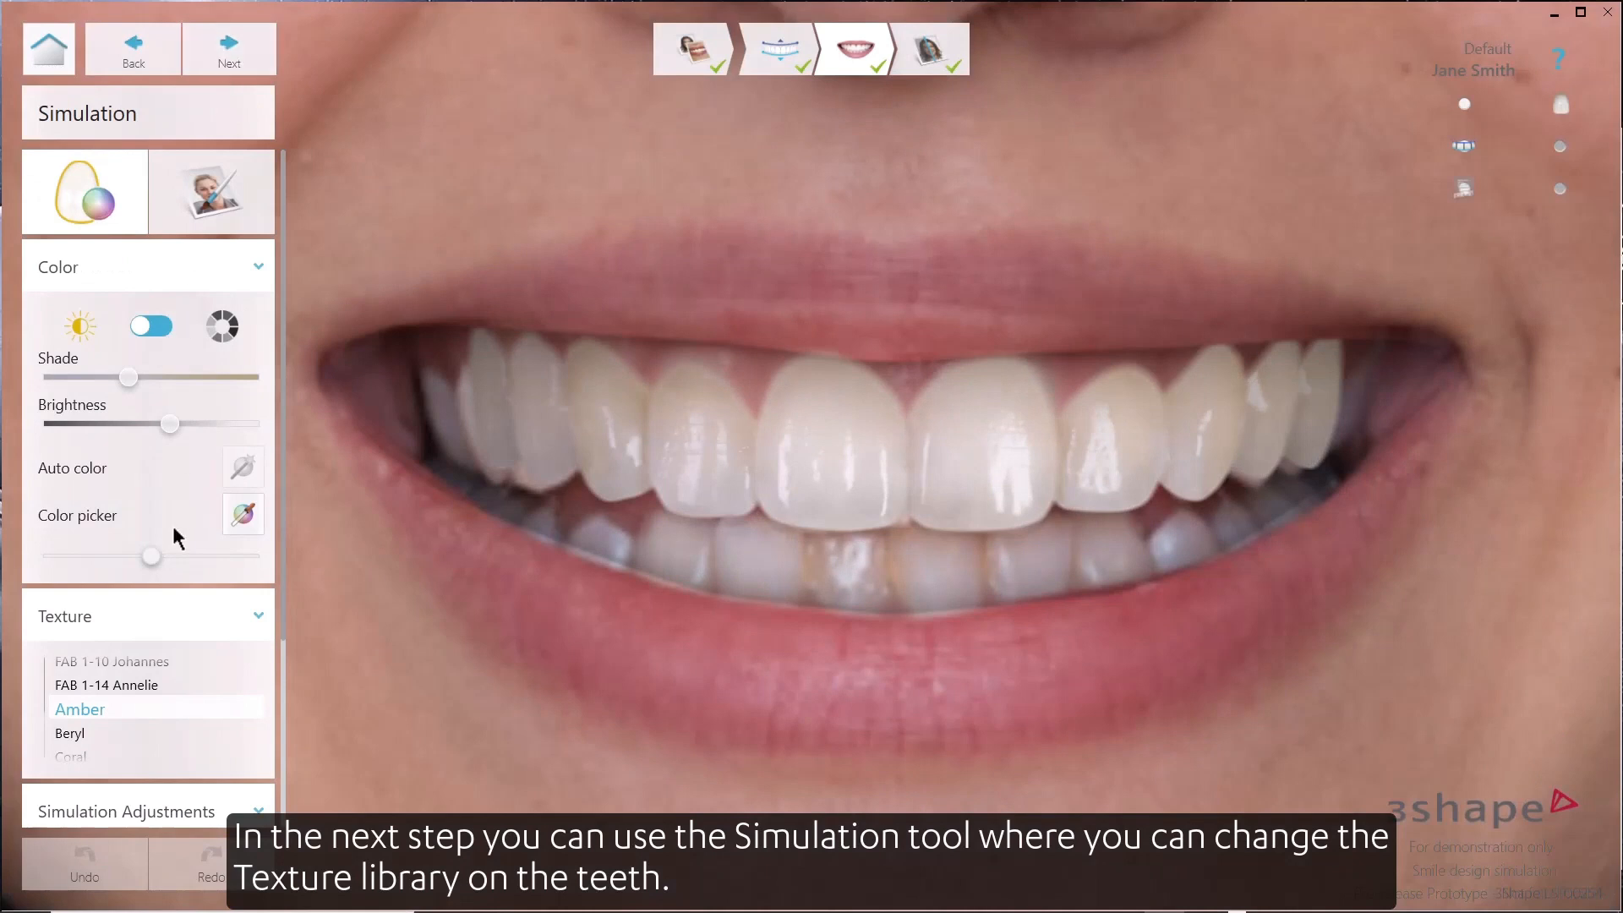
Set the simulated teeth's texture to Coral Bright, then lower the shade and raise the brightness.
scroll(157, 696, "down", 2)
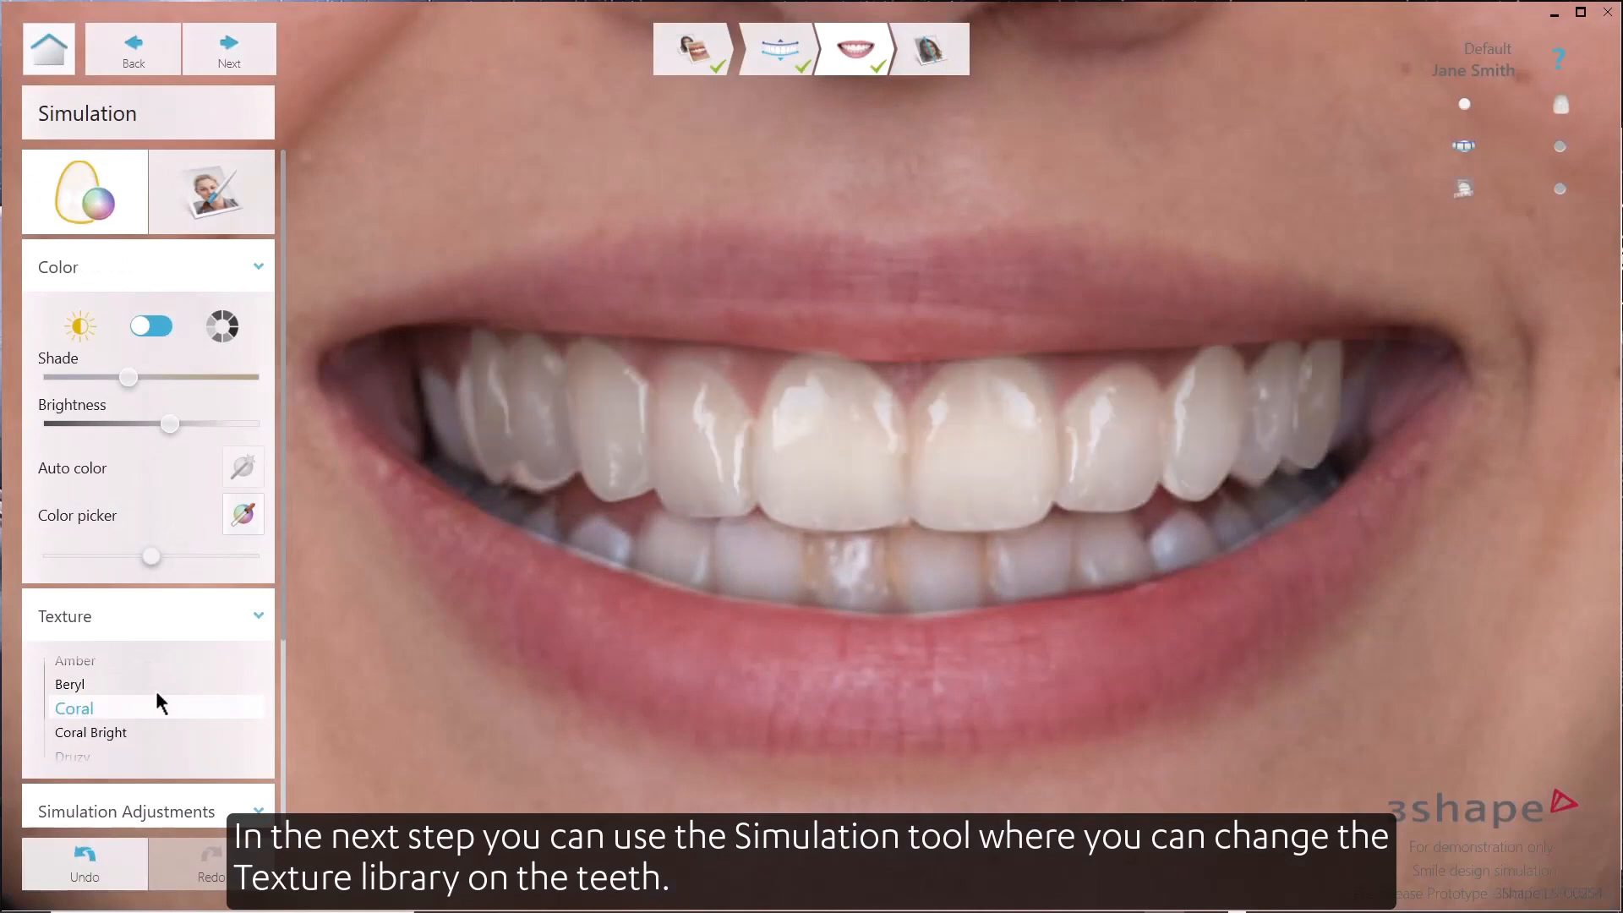
scroll(158, 702, "down", 1)
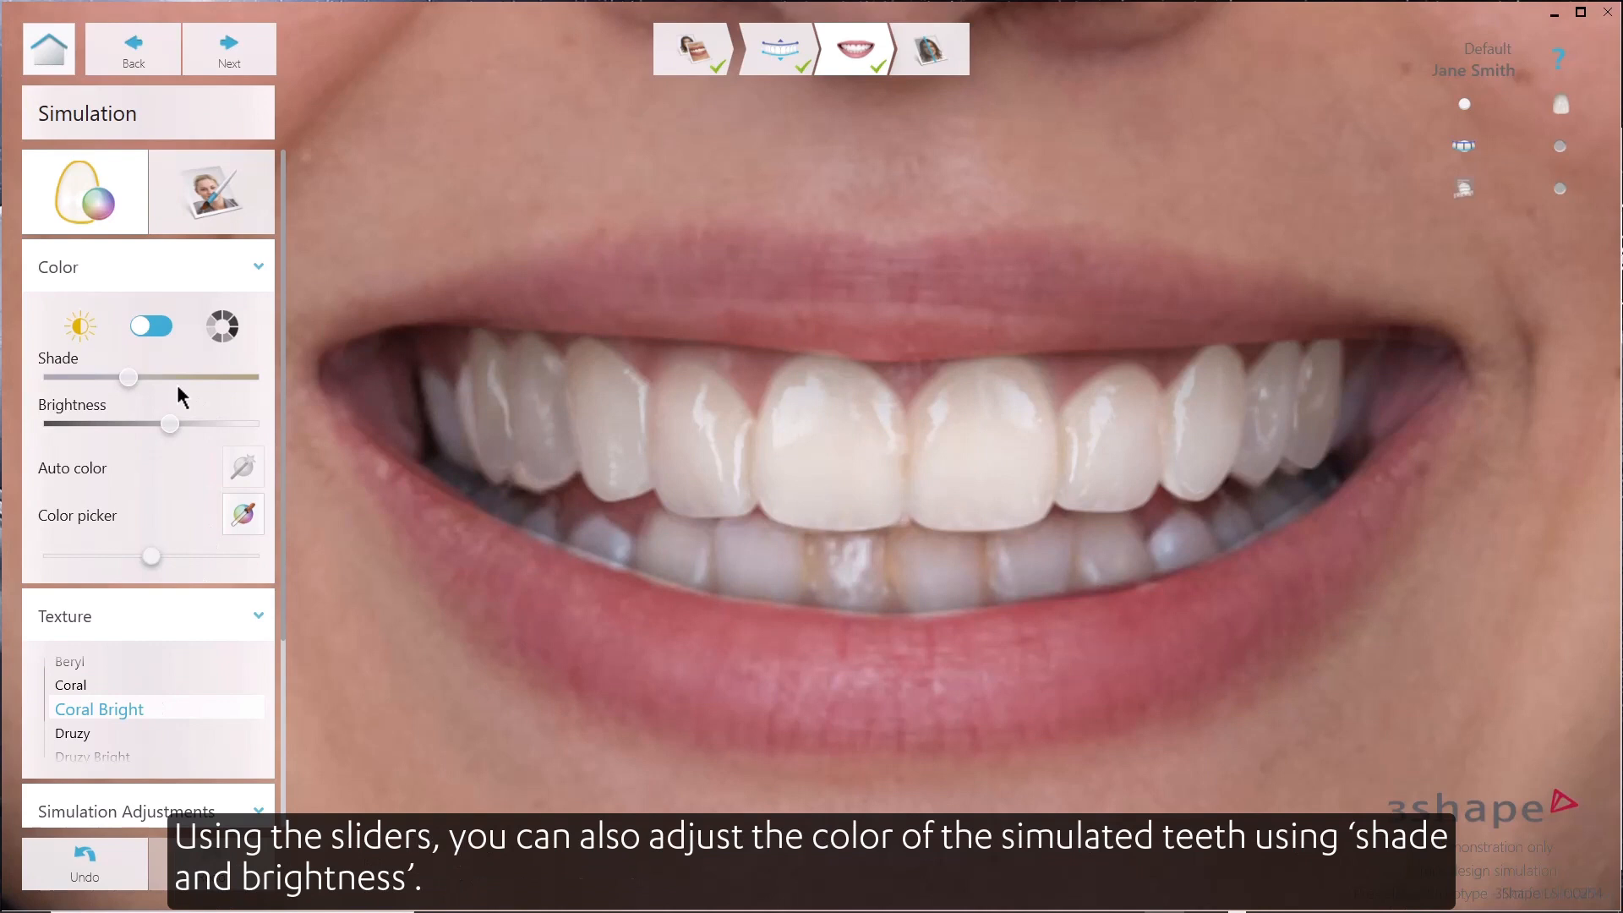
left_click_drag(108, 378, 100, 382)
mouse_move(169, 423)
left_mouse_down()
mouse_move(205, 420)
mouse_move(184, 423)
left_mouse_up()
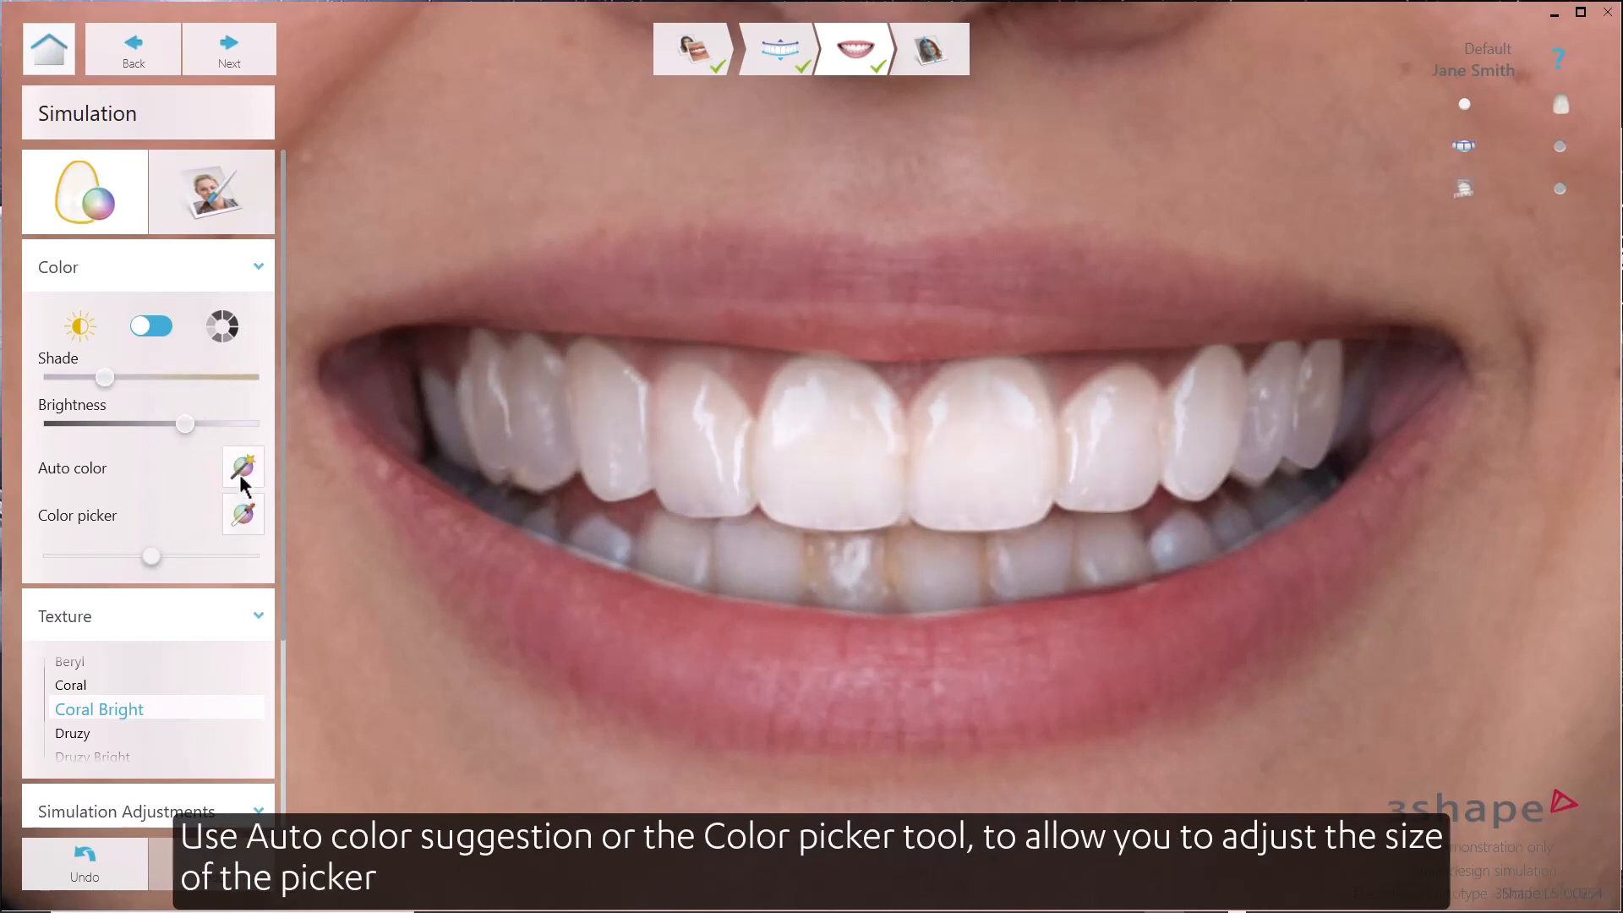
Apply Auto color to the simulated teeth, then use the Color picker on a central incisor and reduce the picker size.
left_click(240, 473)
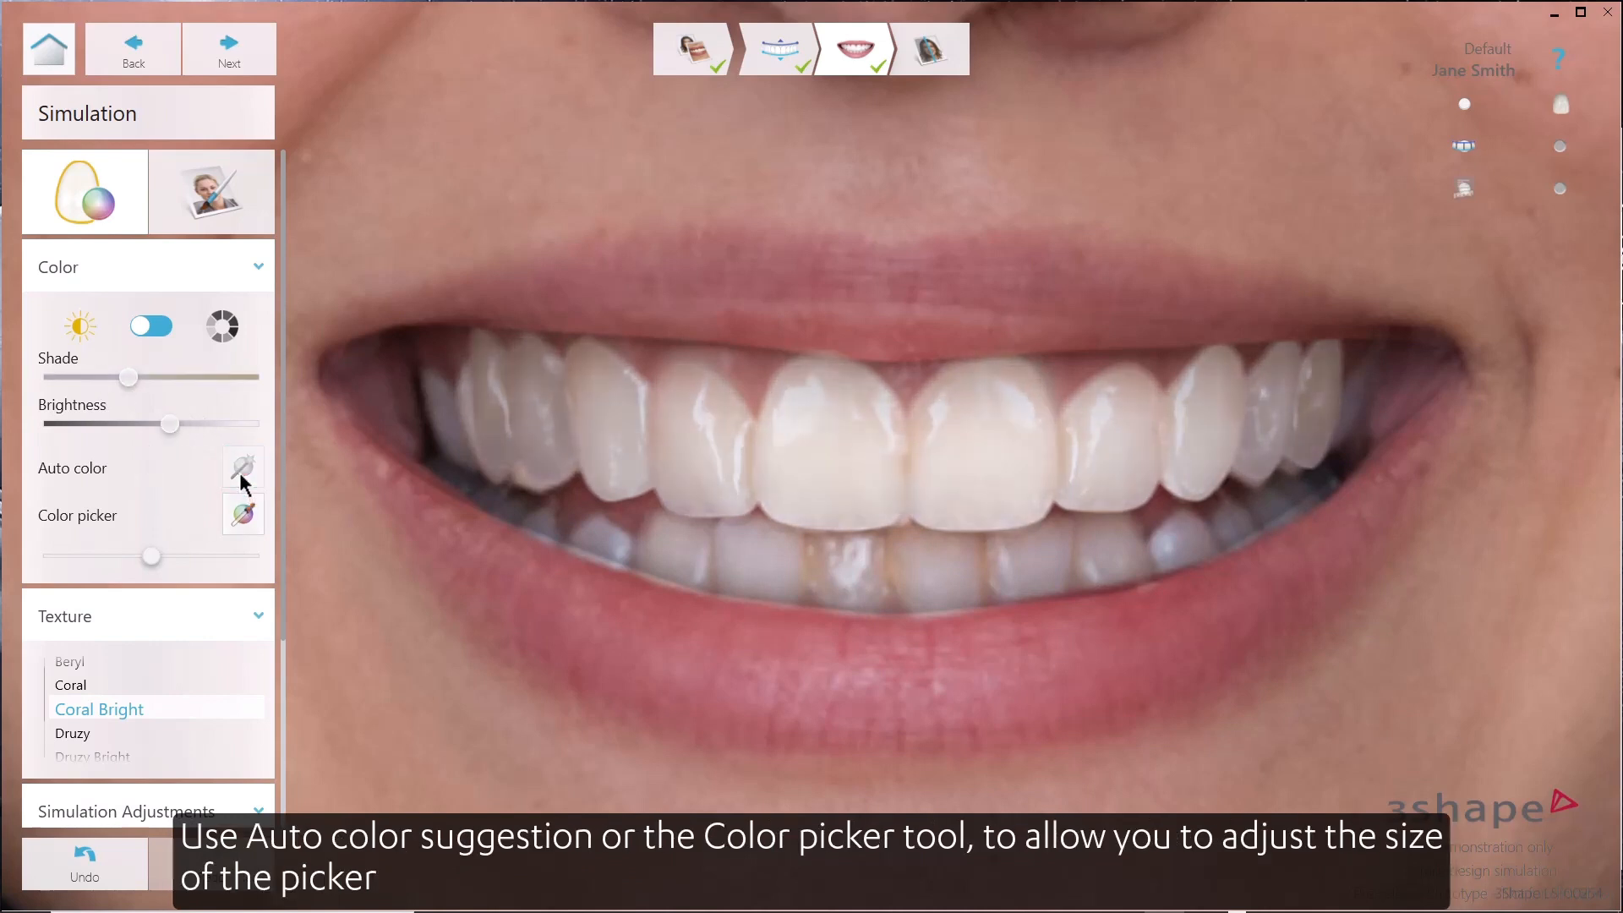
left_click(250, 516)
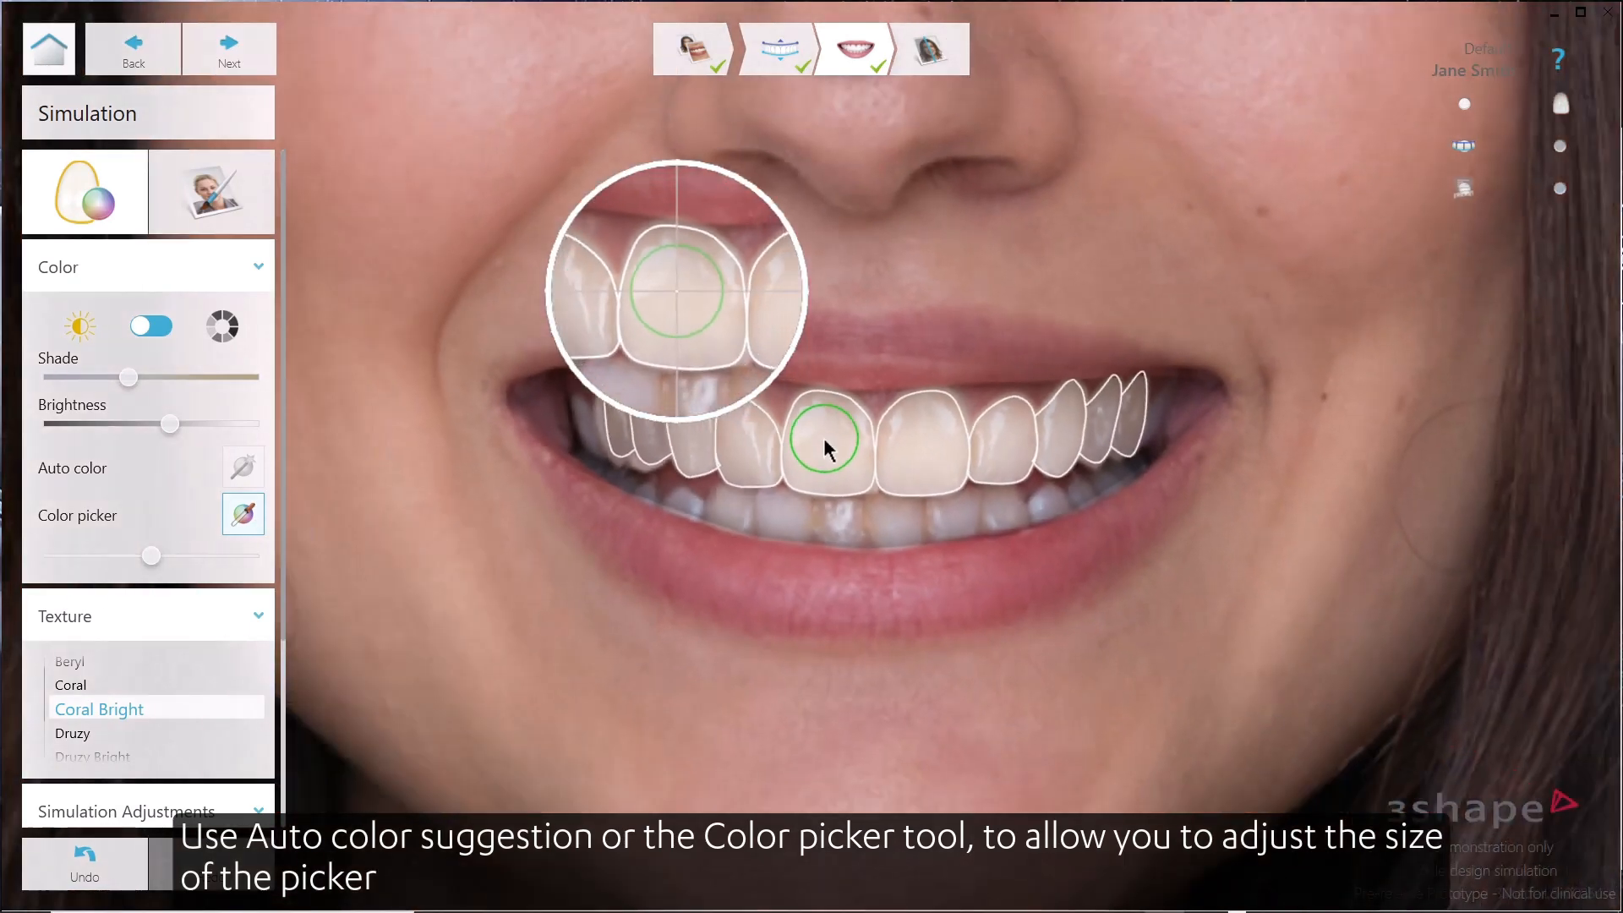
left_click(823, 438)
left_click_drag(152, 558, 65, 560)
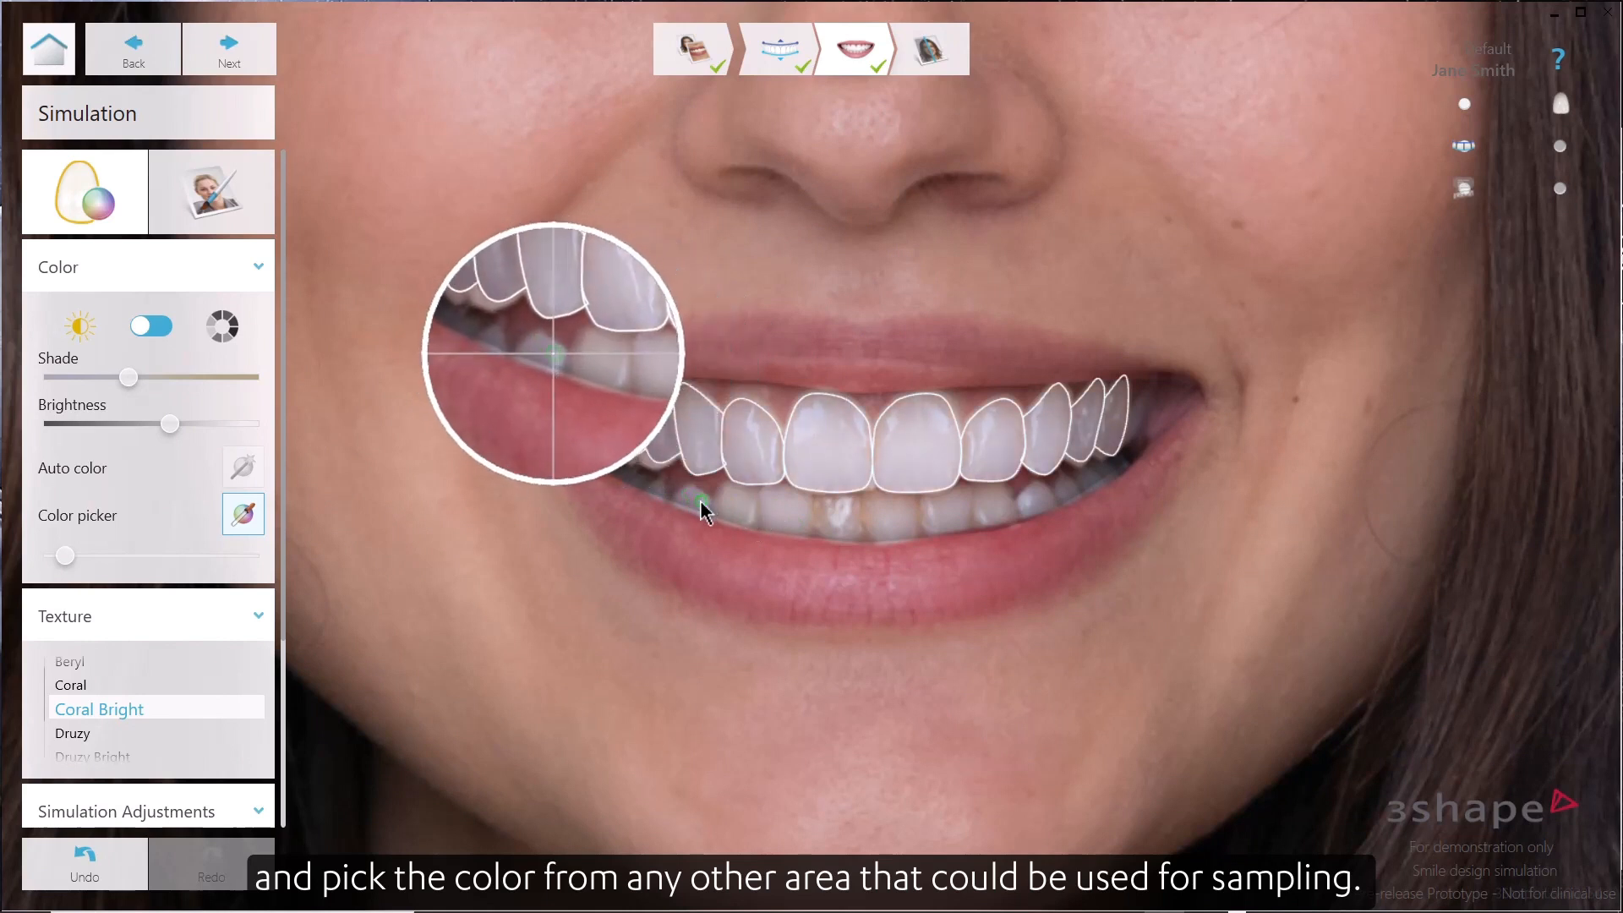
Switch the color controls to hue, chroma and value, then lower the hue and chroma and raise the value.
left_click(152, 328)
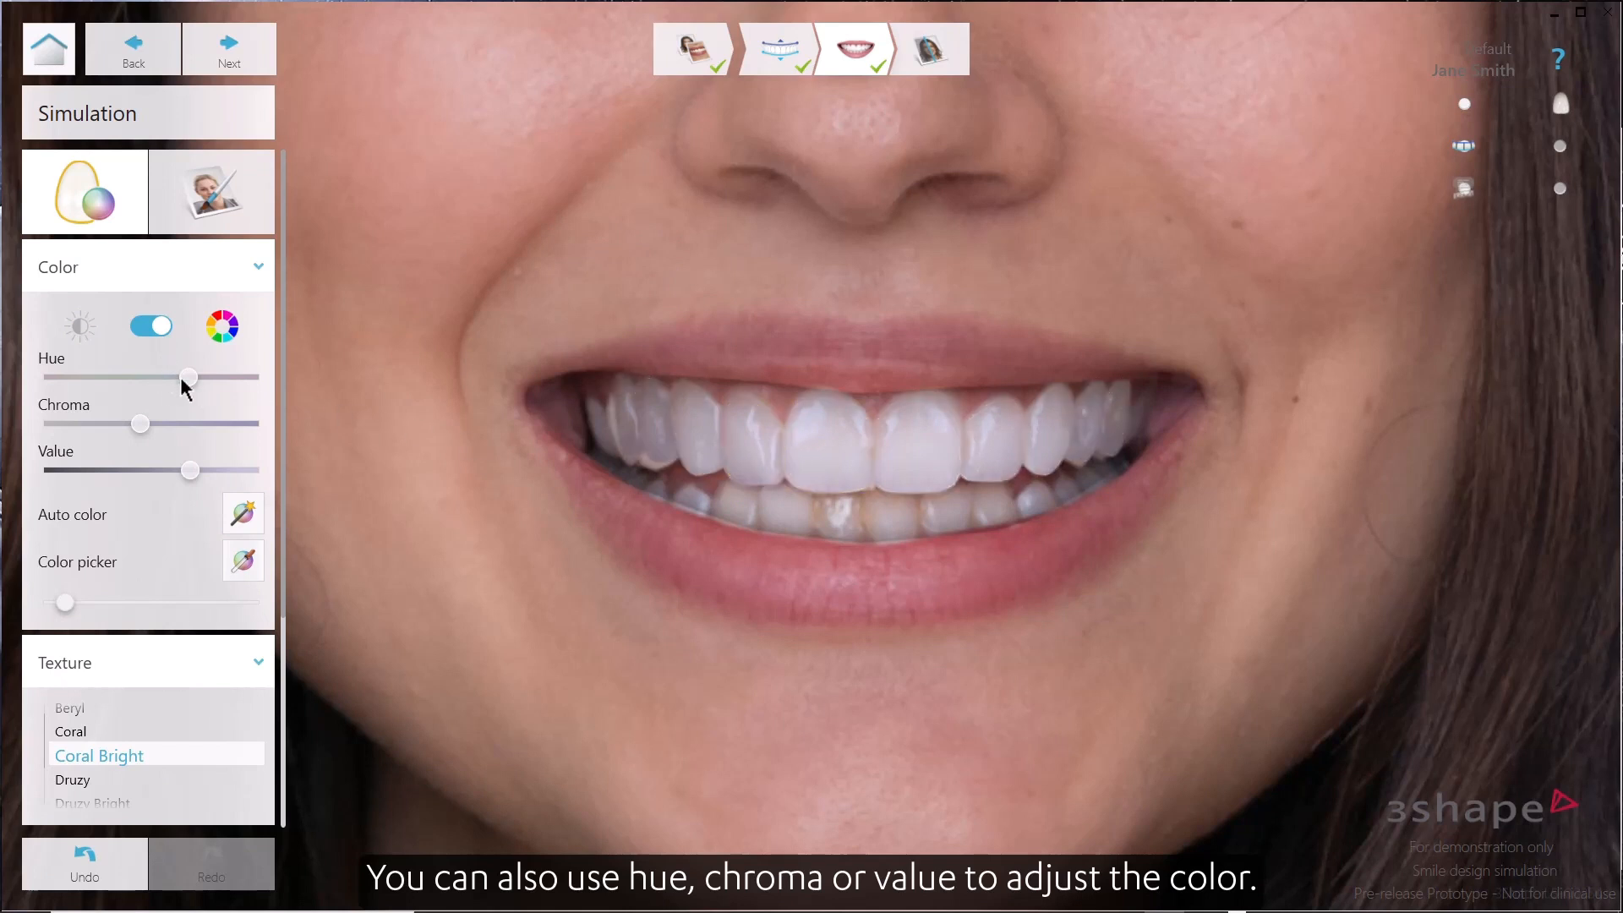
left_click_drag(188, 377, 123, 425)
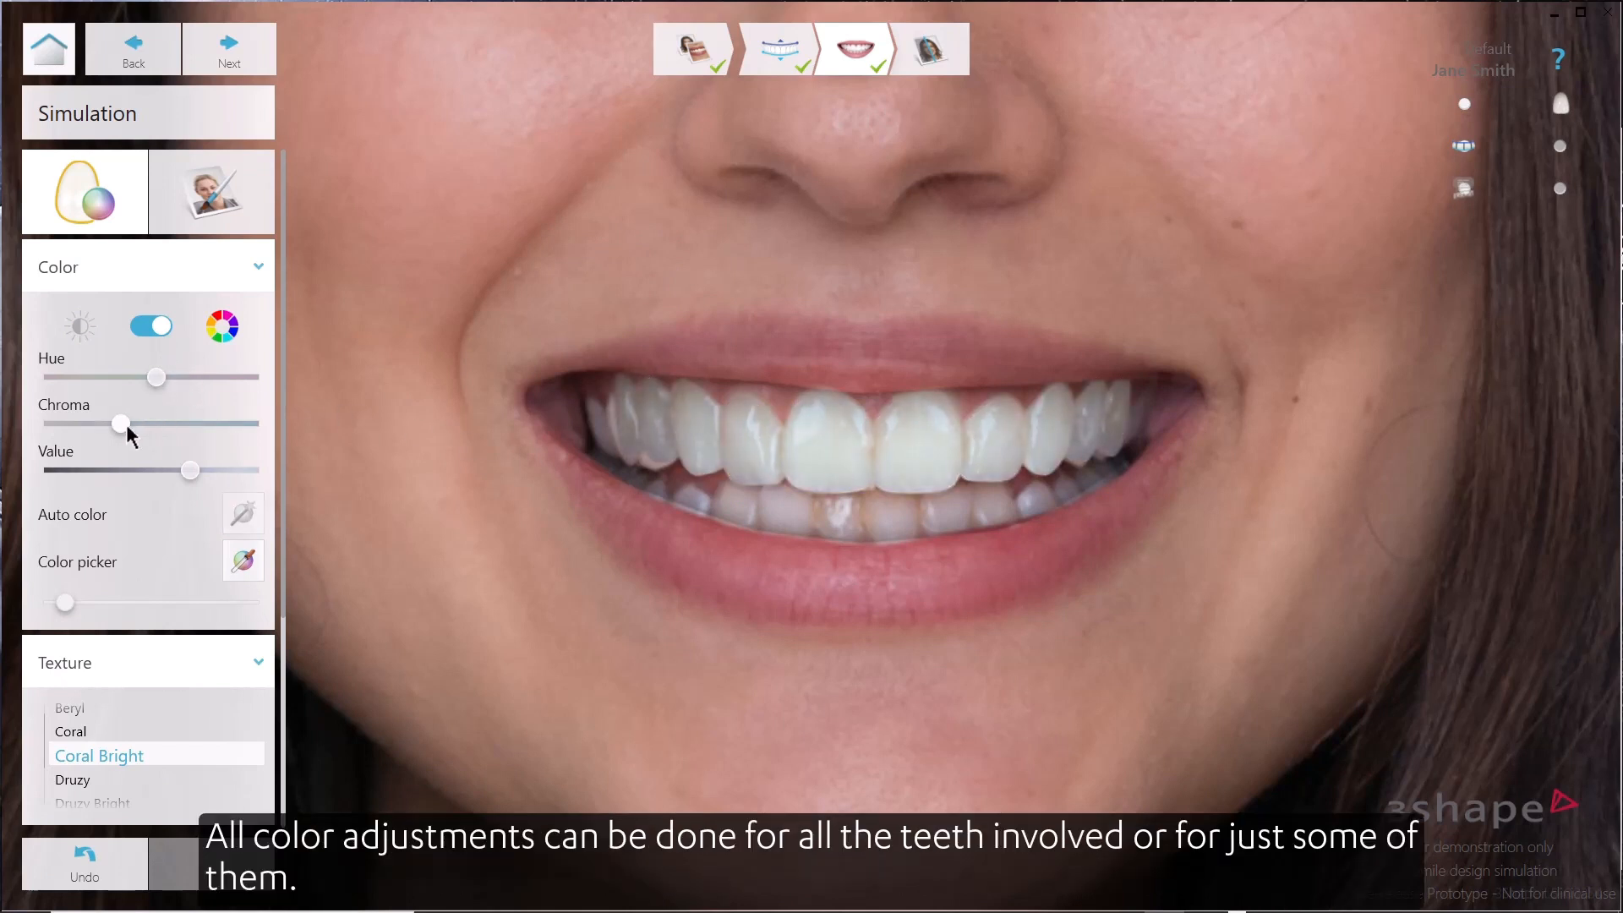
left_click_drag(192, 470, 212, 470)
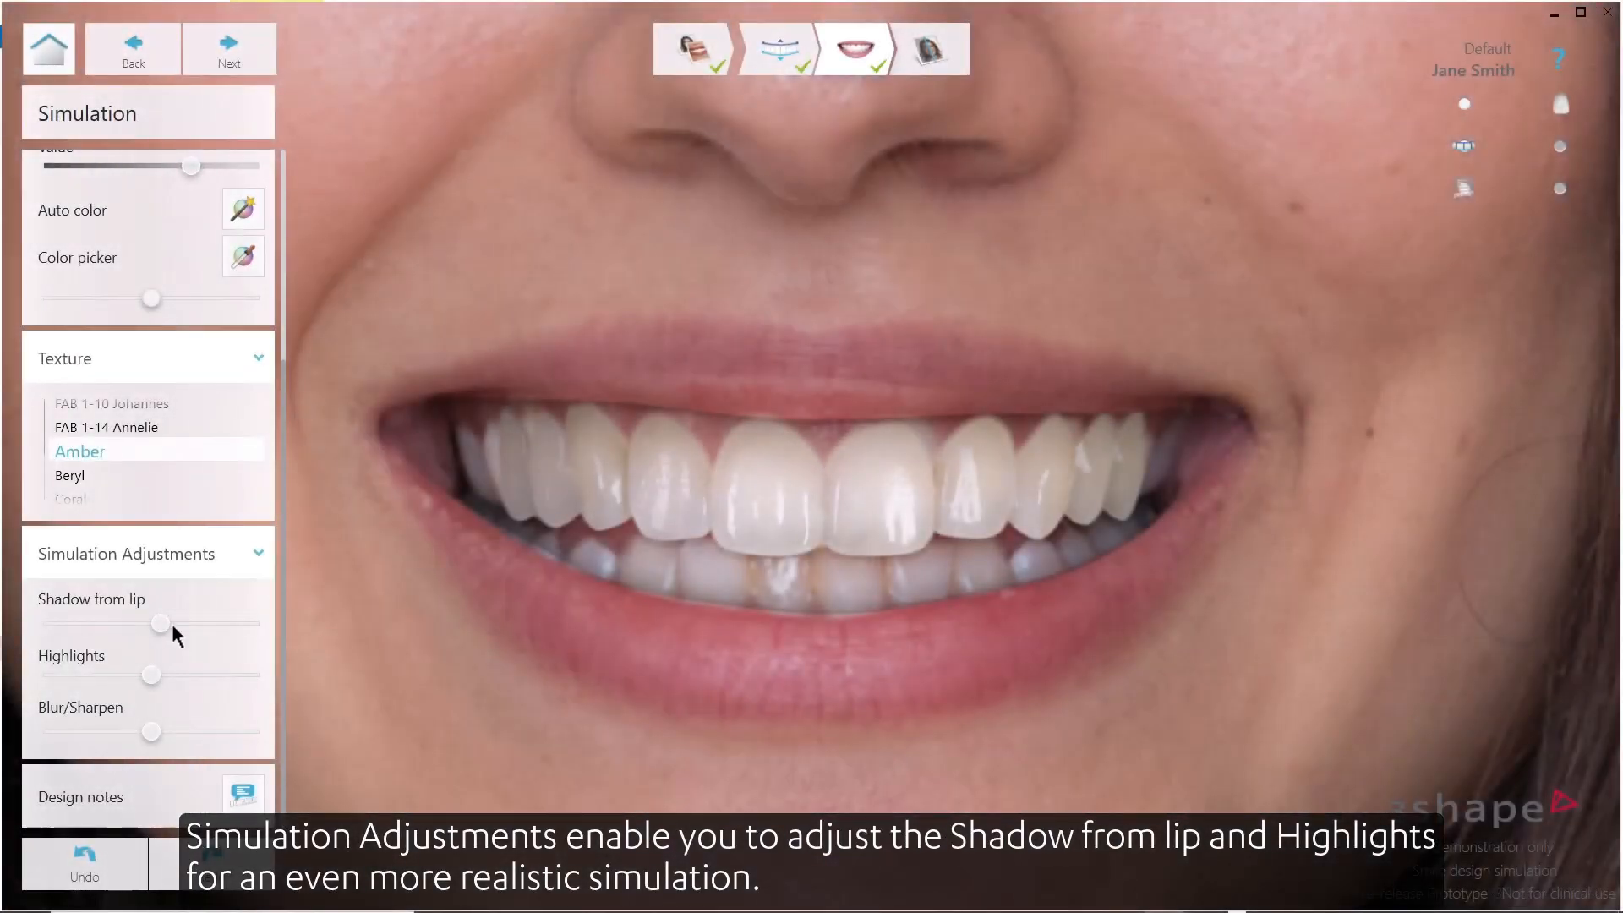
Slightly increase the Shadow from lip in the simulation adjustments.
mouse_move(170, 626)
left_mouse_down()
mouse_move(131, 627)
mouse_move(195, 627)
mouse_move(183, 624)
left_mouse_up()
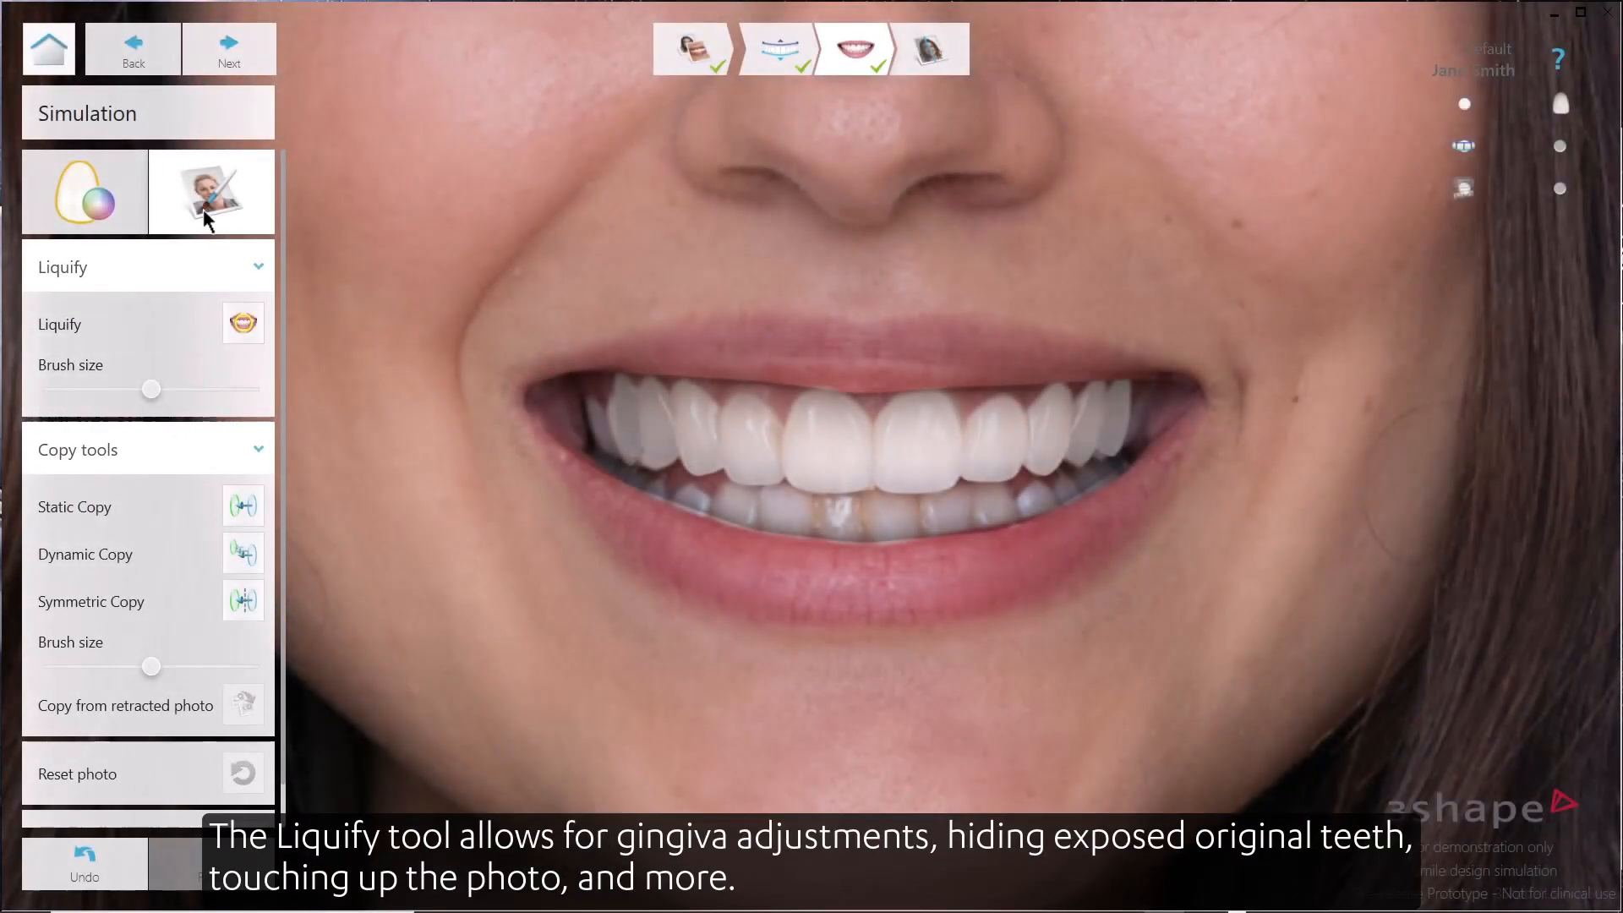
Activate the Liquify tool for the gingiva and teeth and reduce its brush size.
left_click(232, 326)
scroll(591, 364, "up", 3)
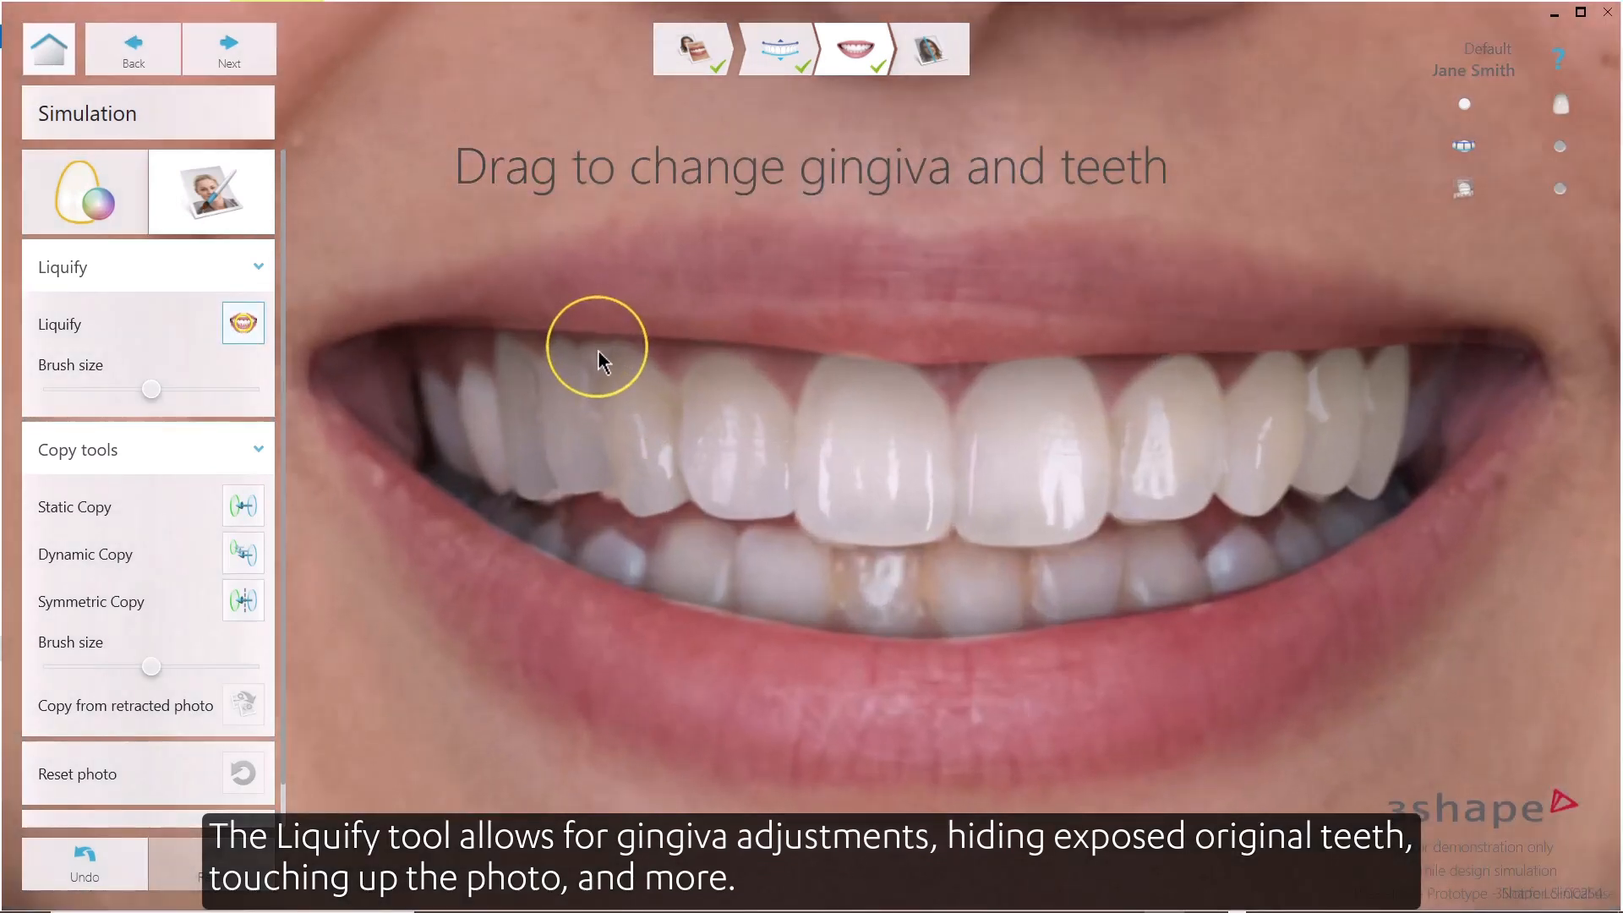
left_click_drag(146, 389, 92, 389)
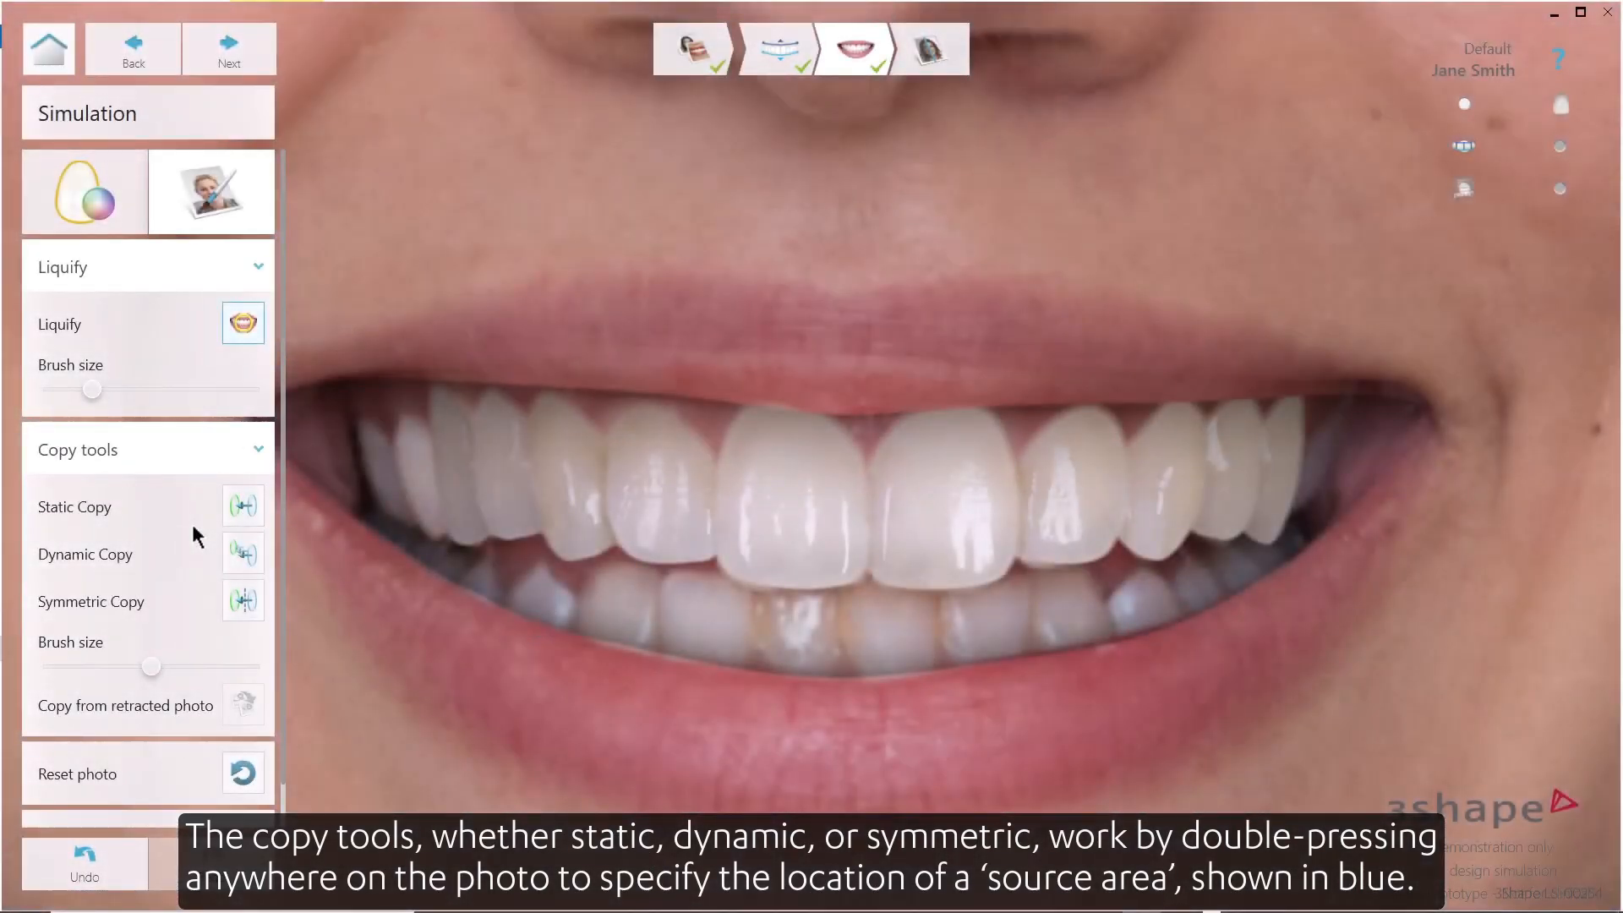
Activate Static Copy and set the source area on the gum between the central and lateral incisors.
left_click(243, 507)
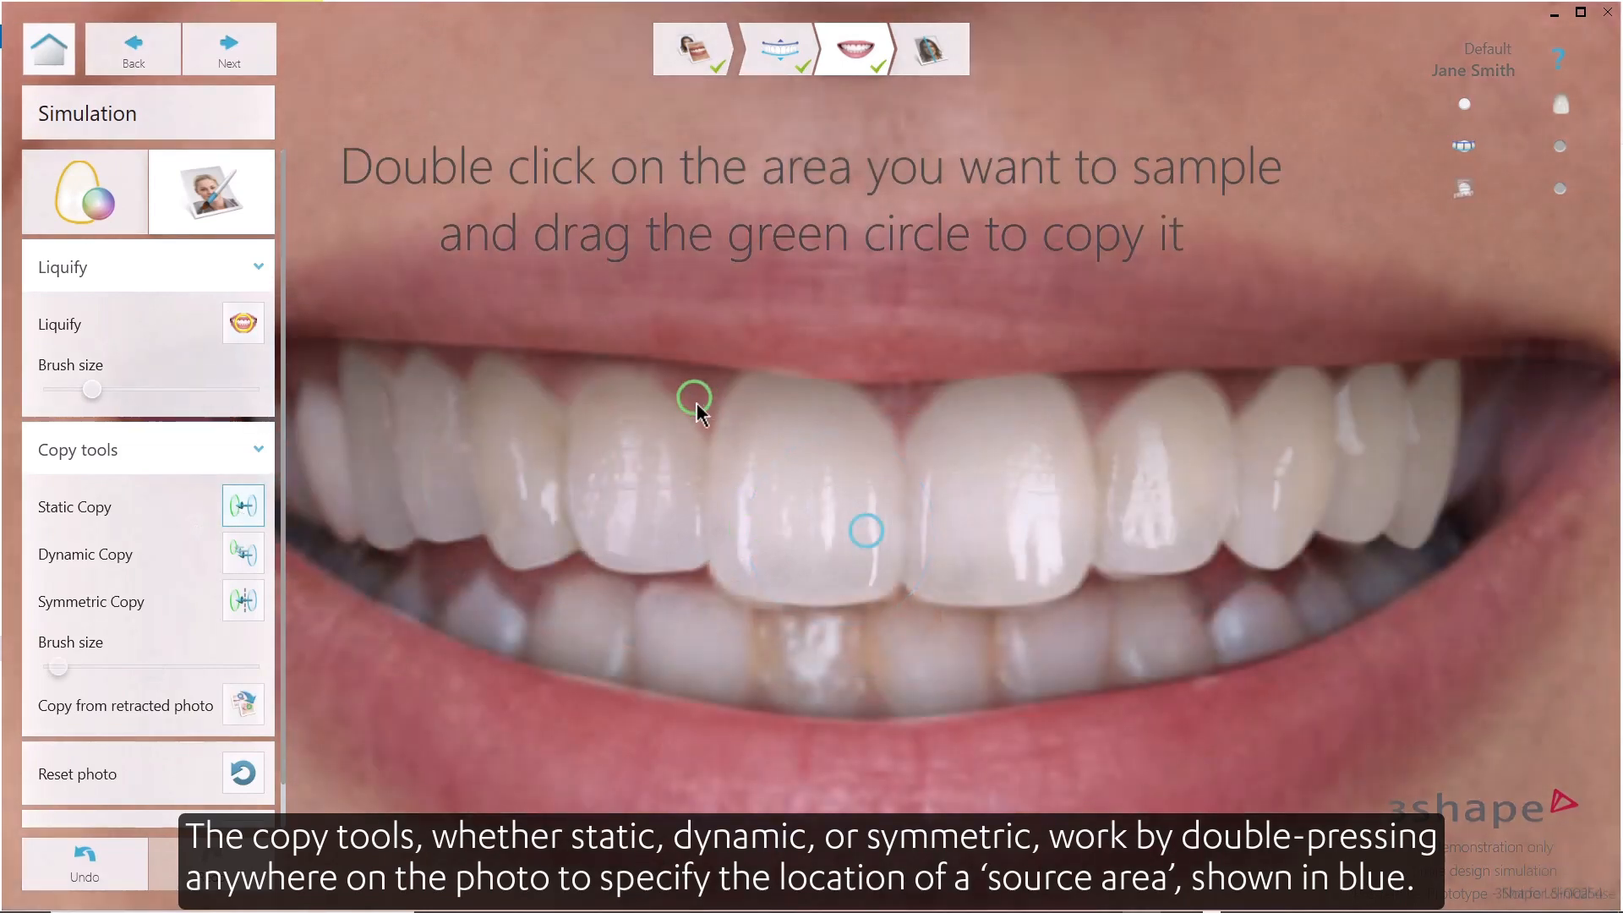
double_click(696, 402)
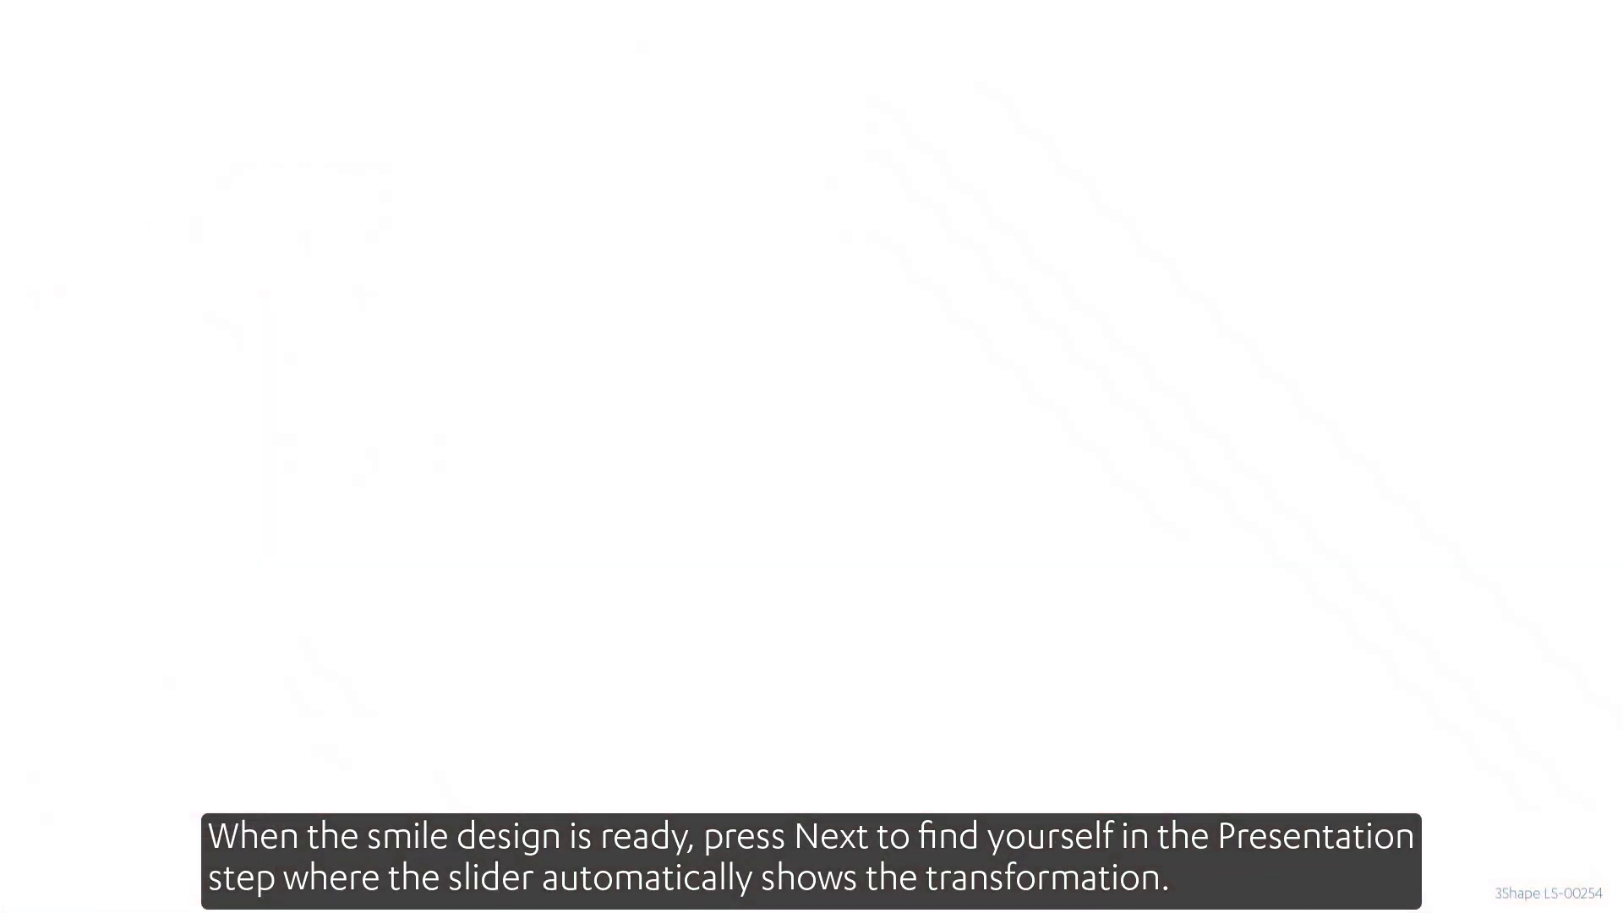
scroll(648, 317, "up", 1)
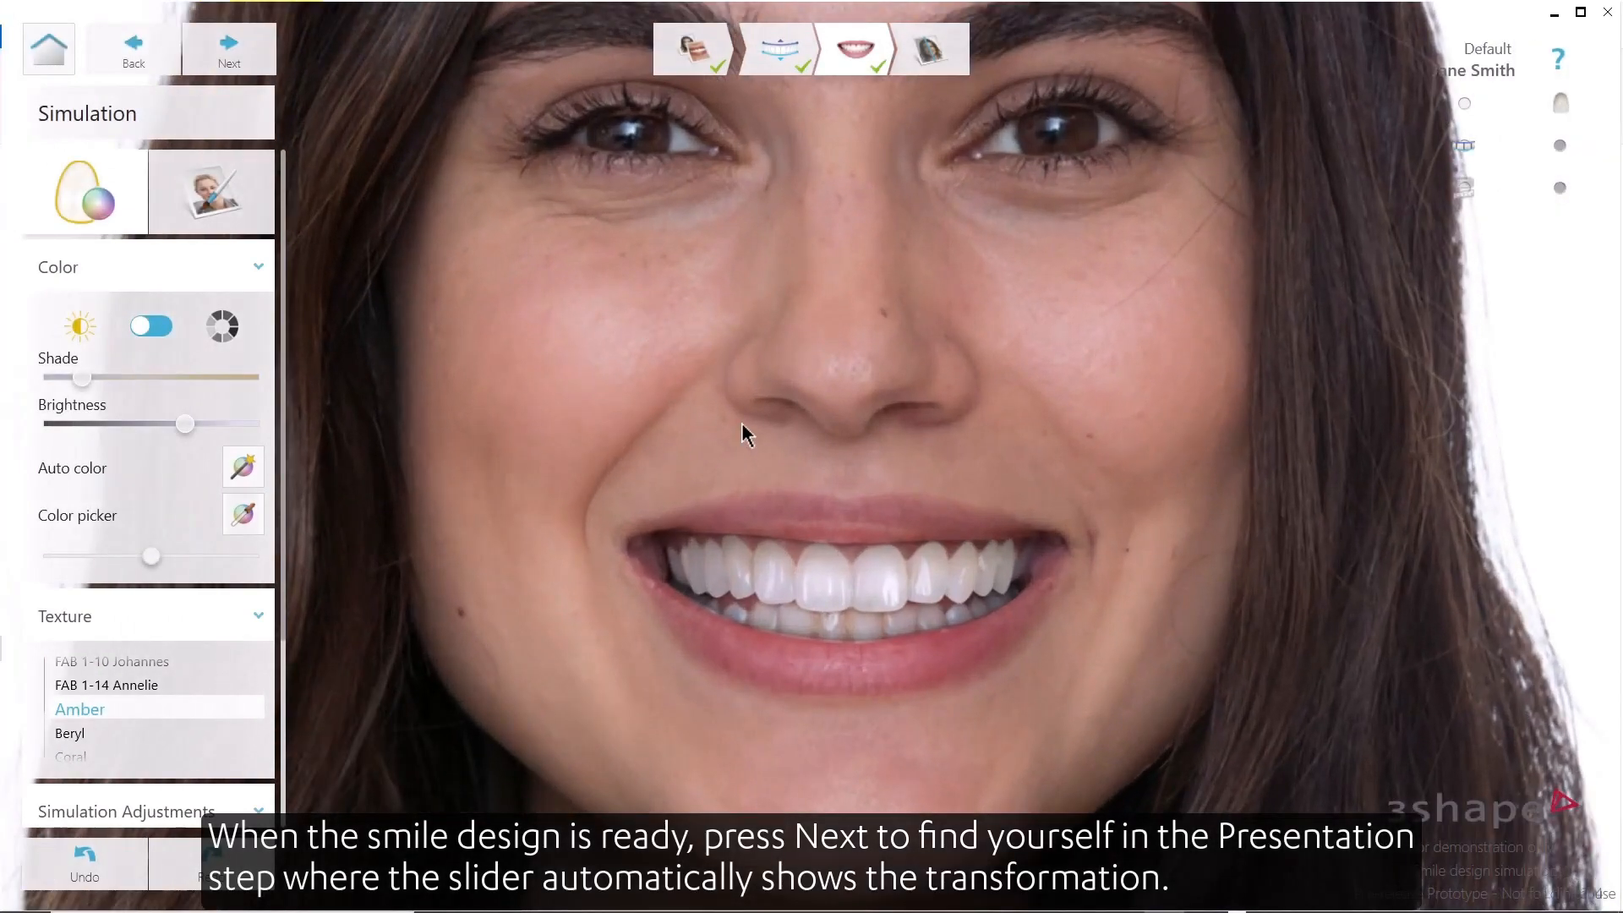
Proceed from the finished smile simulation to the Presentation step.
scroll(742, 427, "up", 4)
scroll(742, 428, "up", 2)
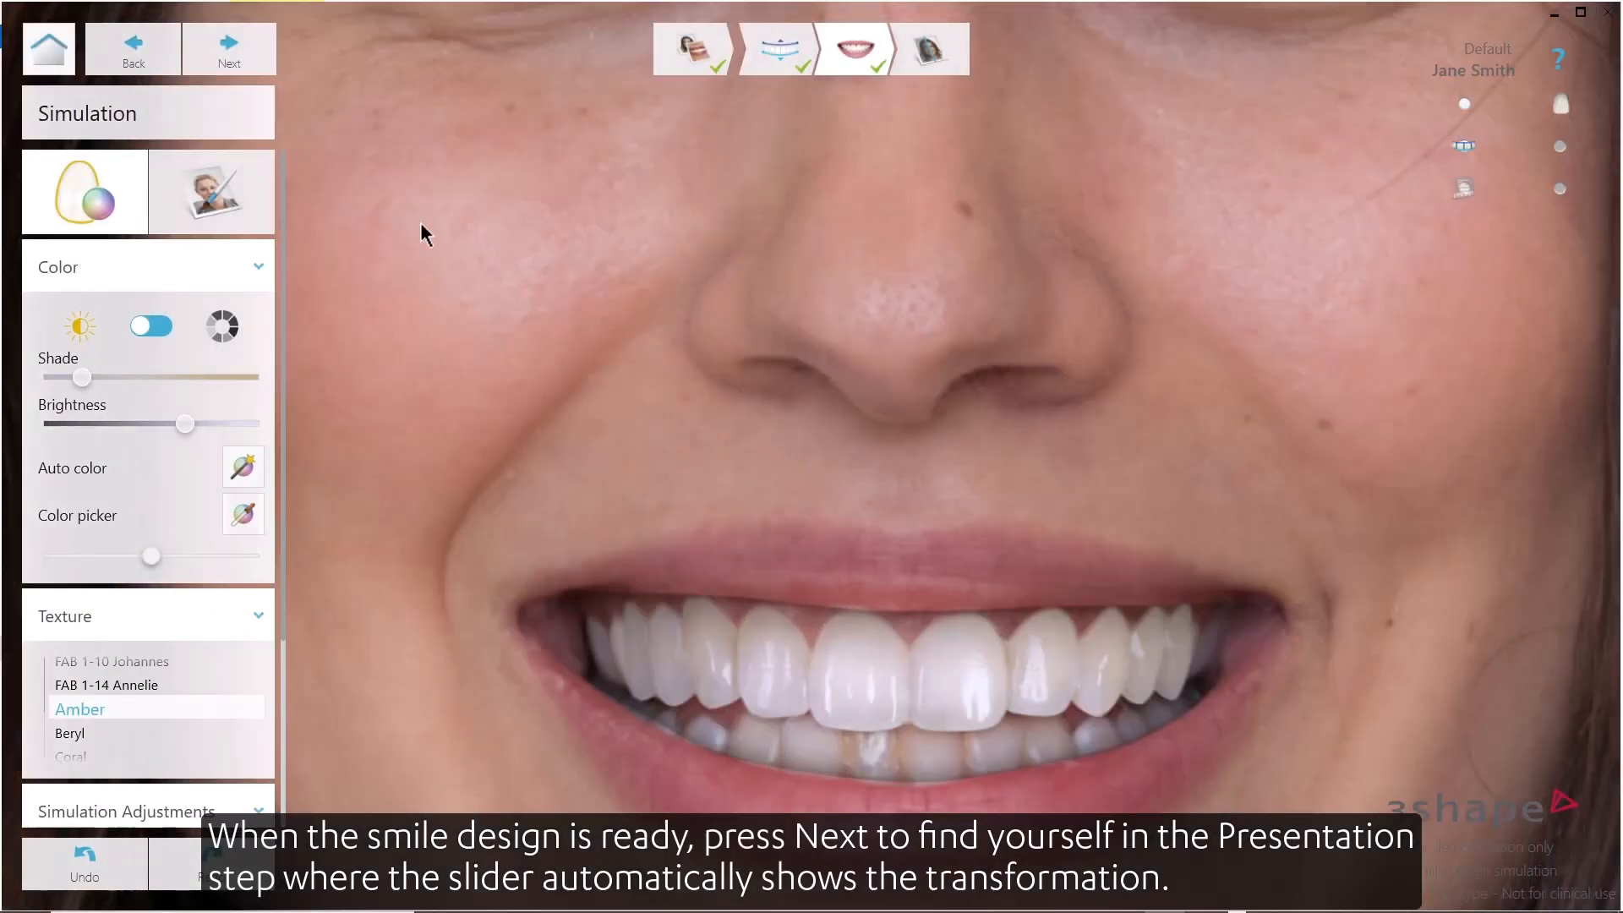
left_click(244, 54)
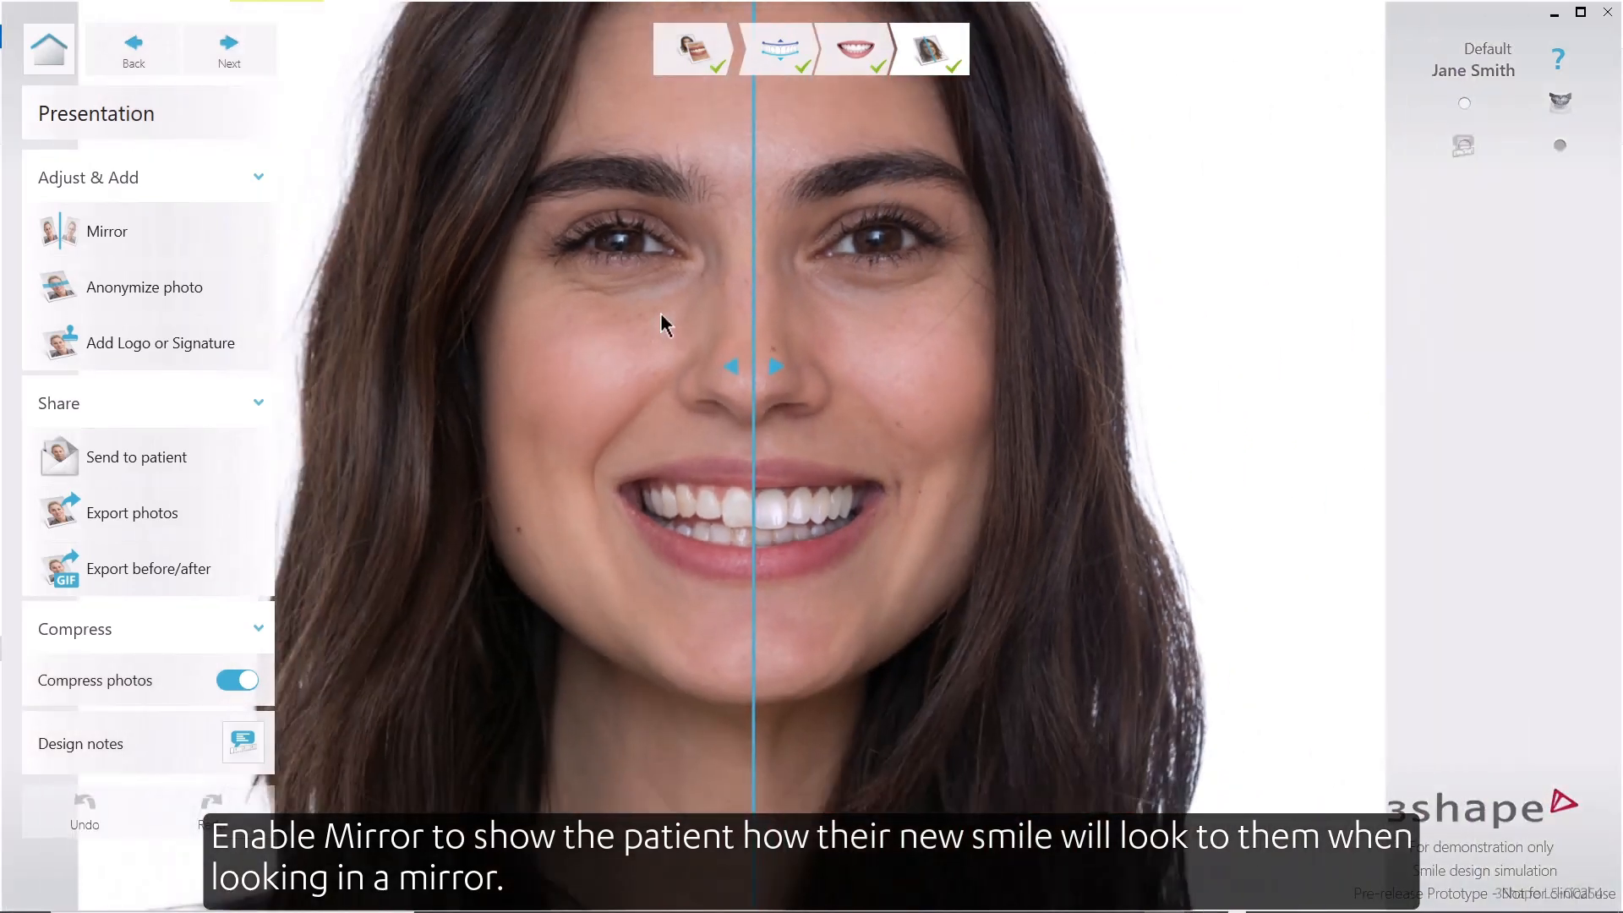
Mirror the before/after photo, restore its original orientation, and try the photo anonymization.
left_click(140, 231)
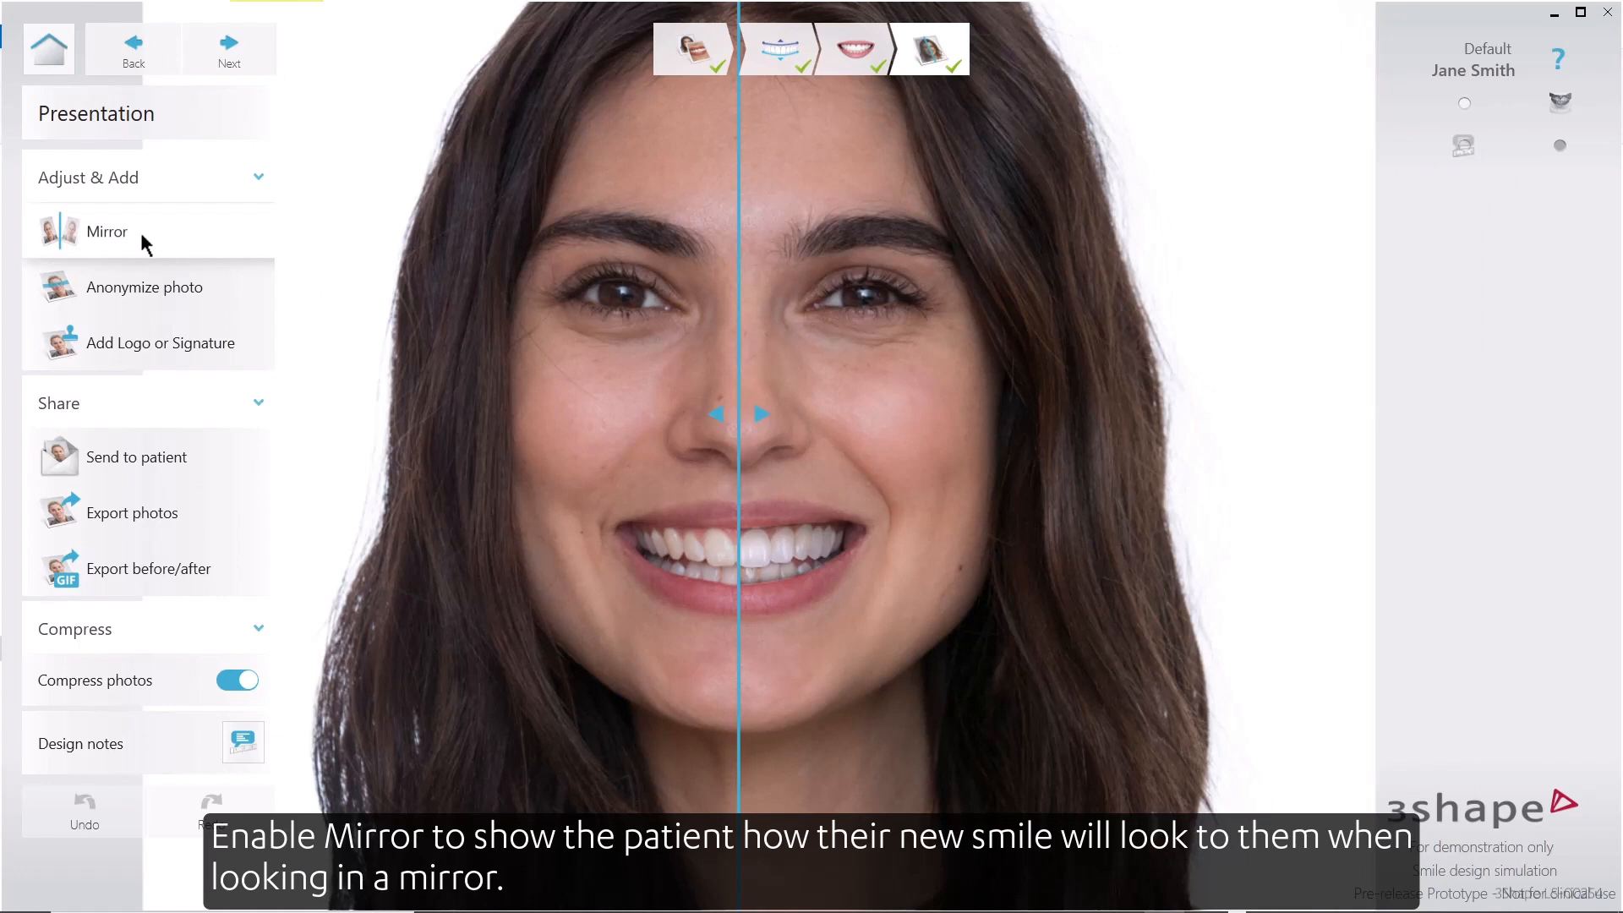
left_click(141, 239)
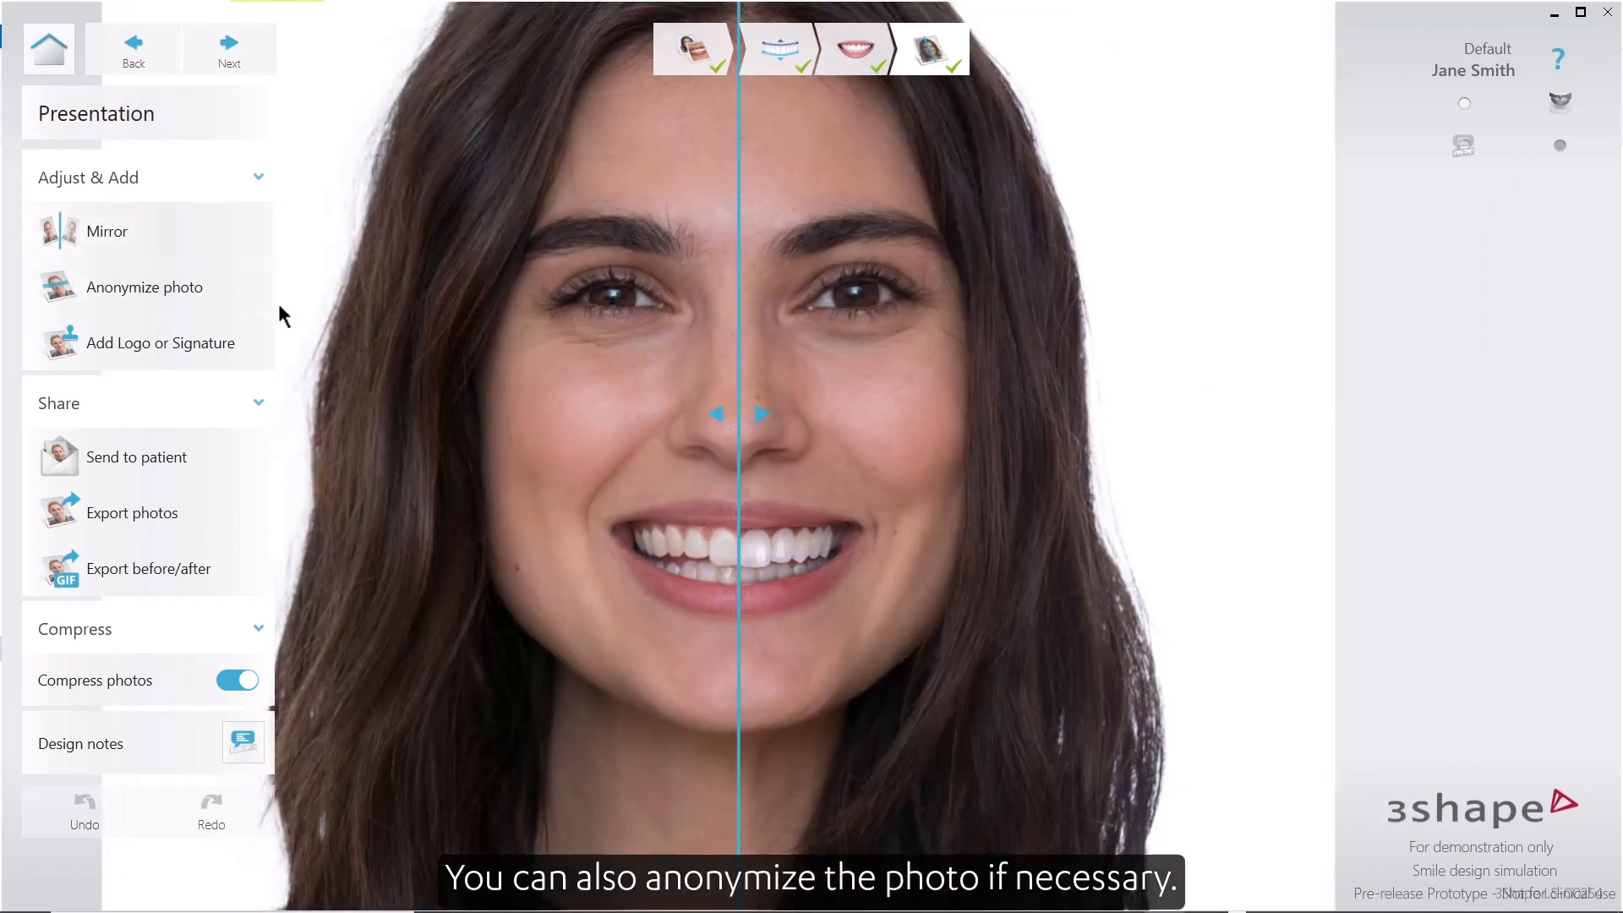
left_click(221, 287)
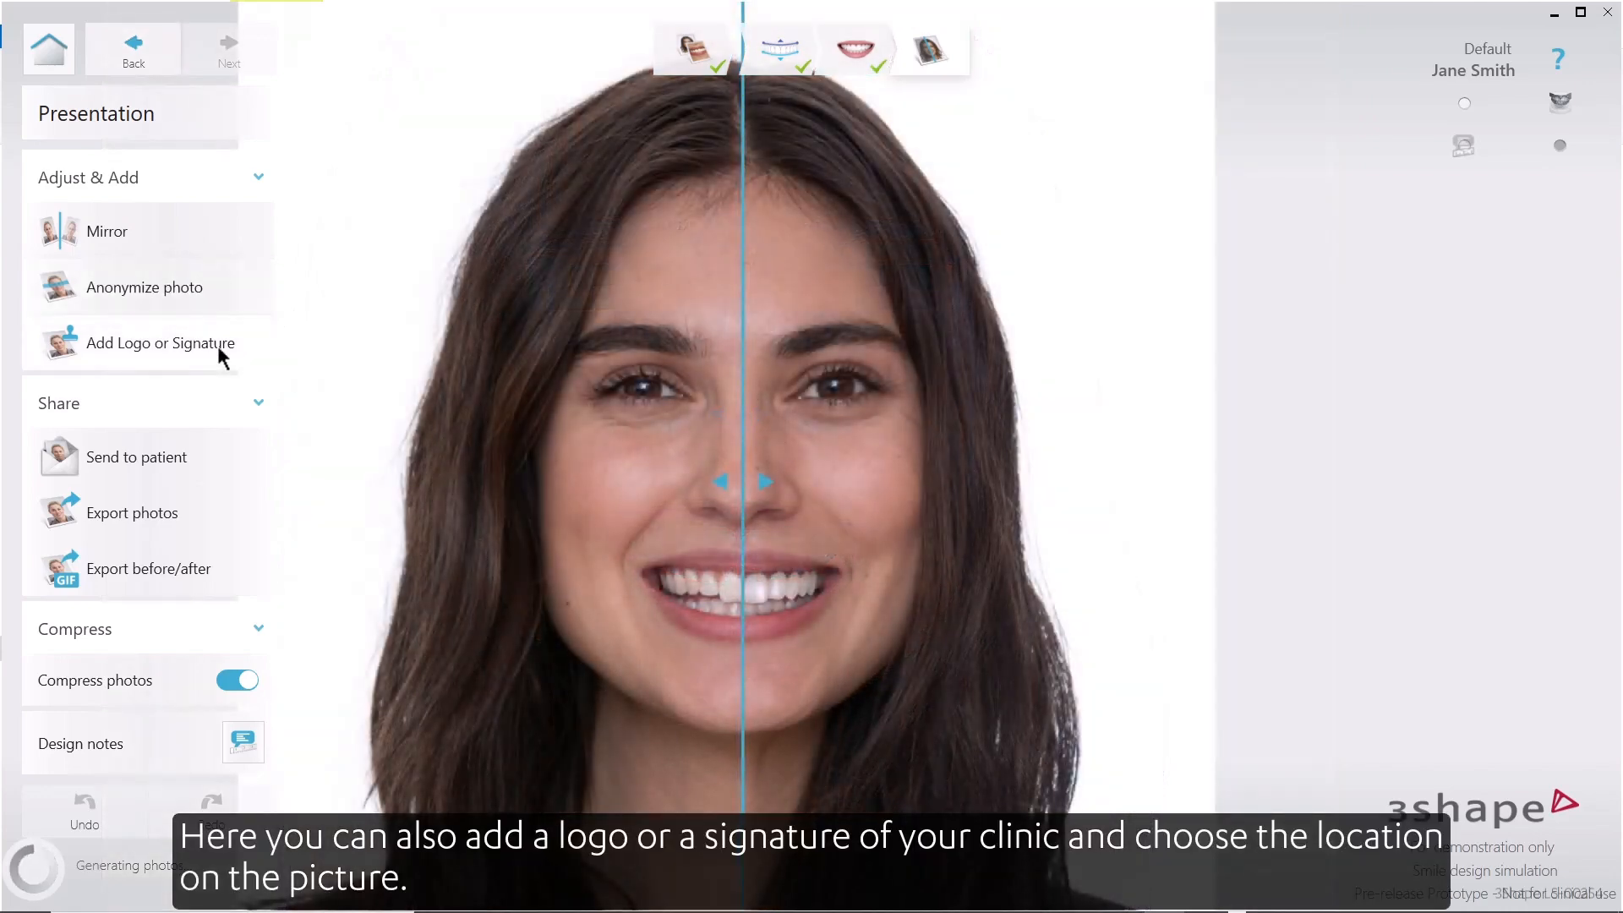
Upload the clinic logo as a watermark in the photo's upper-left corner and apply it to all new Smile Design cases.
left_click(216, 347)
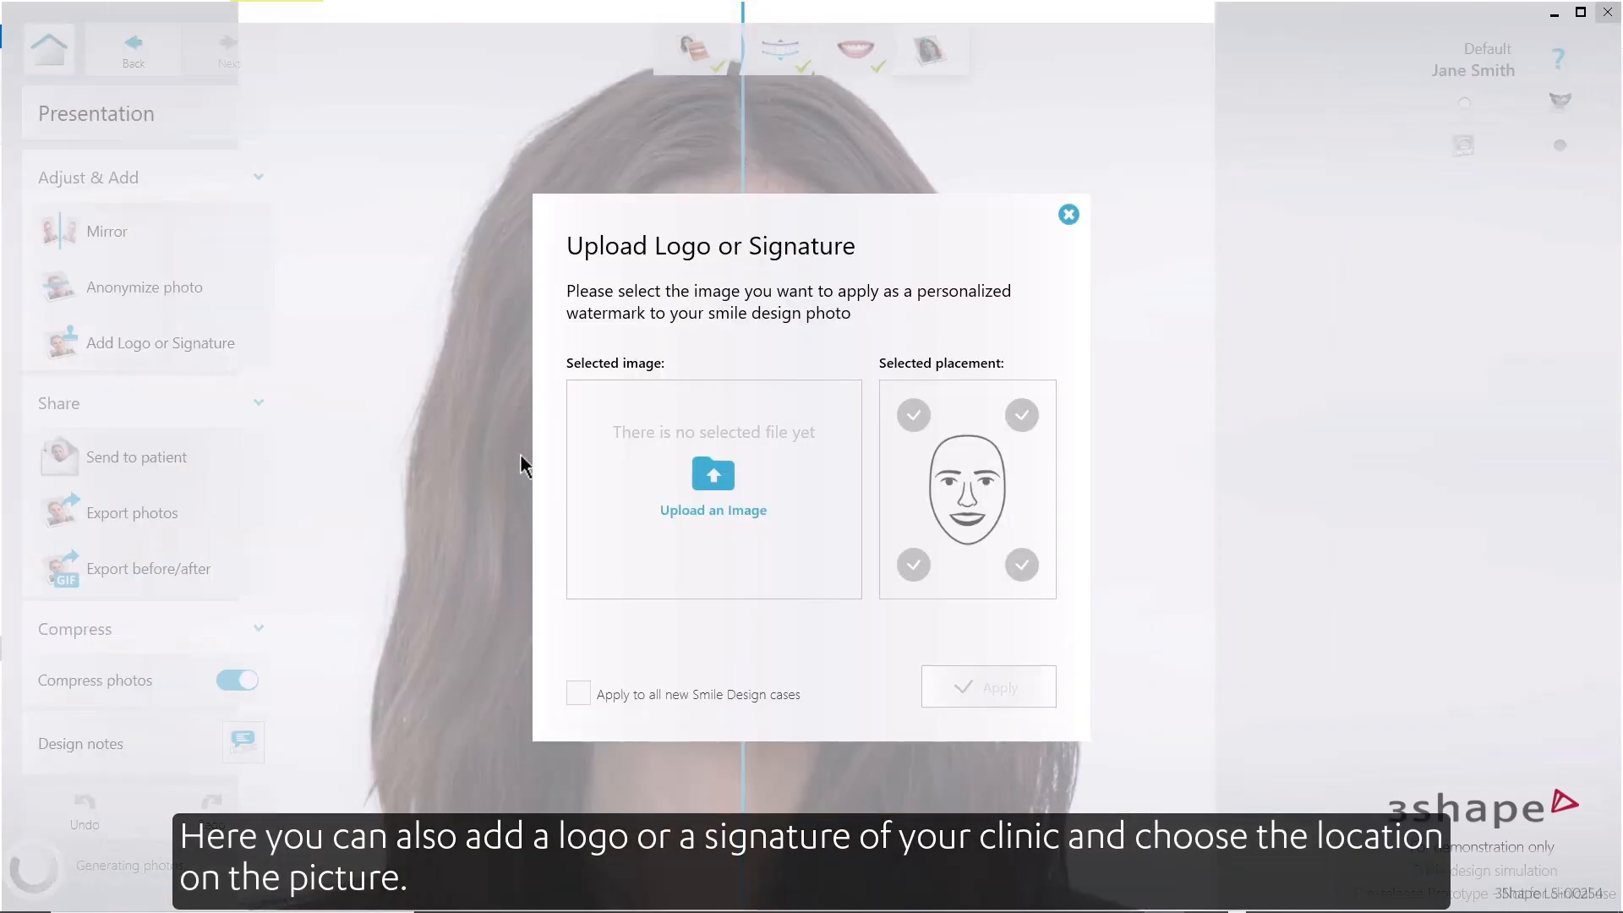
left_click(729, 482)
double_click(349, 190)
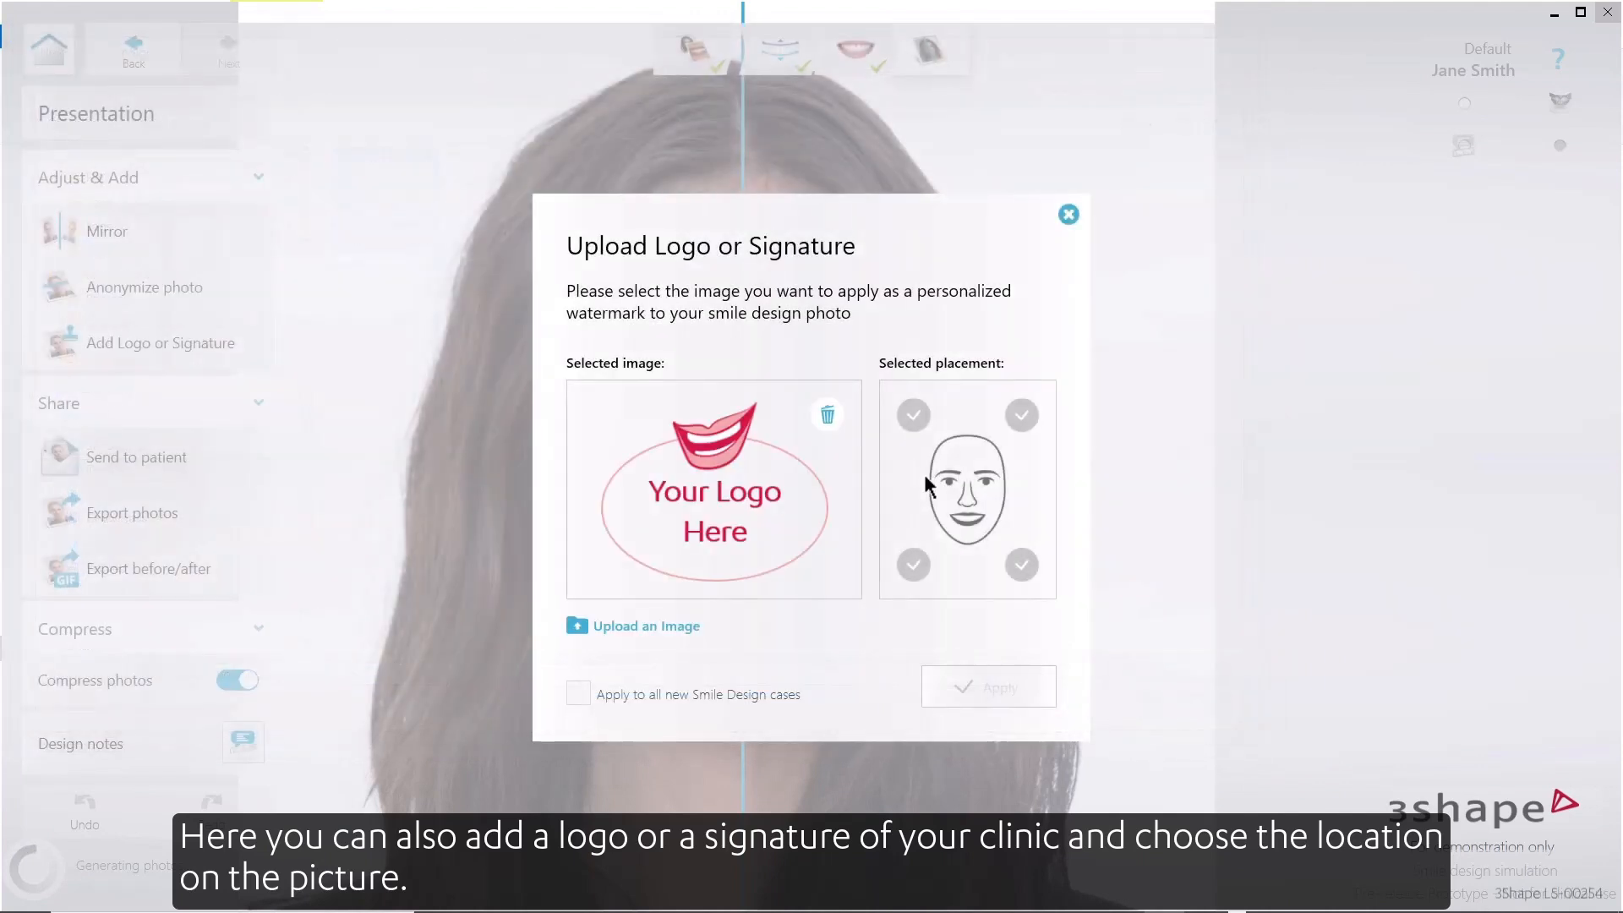
left_click(918, 422)
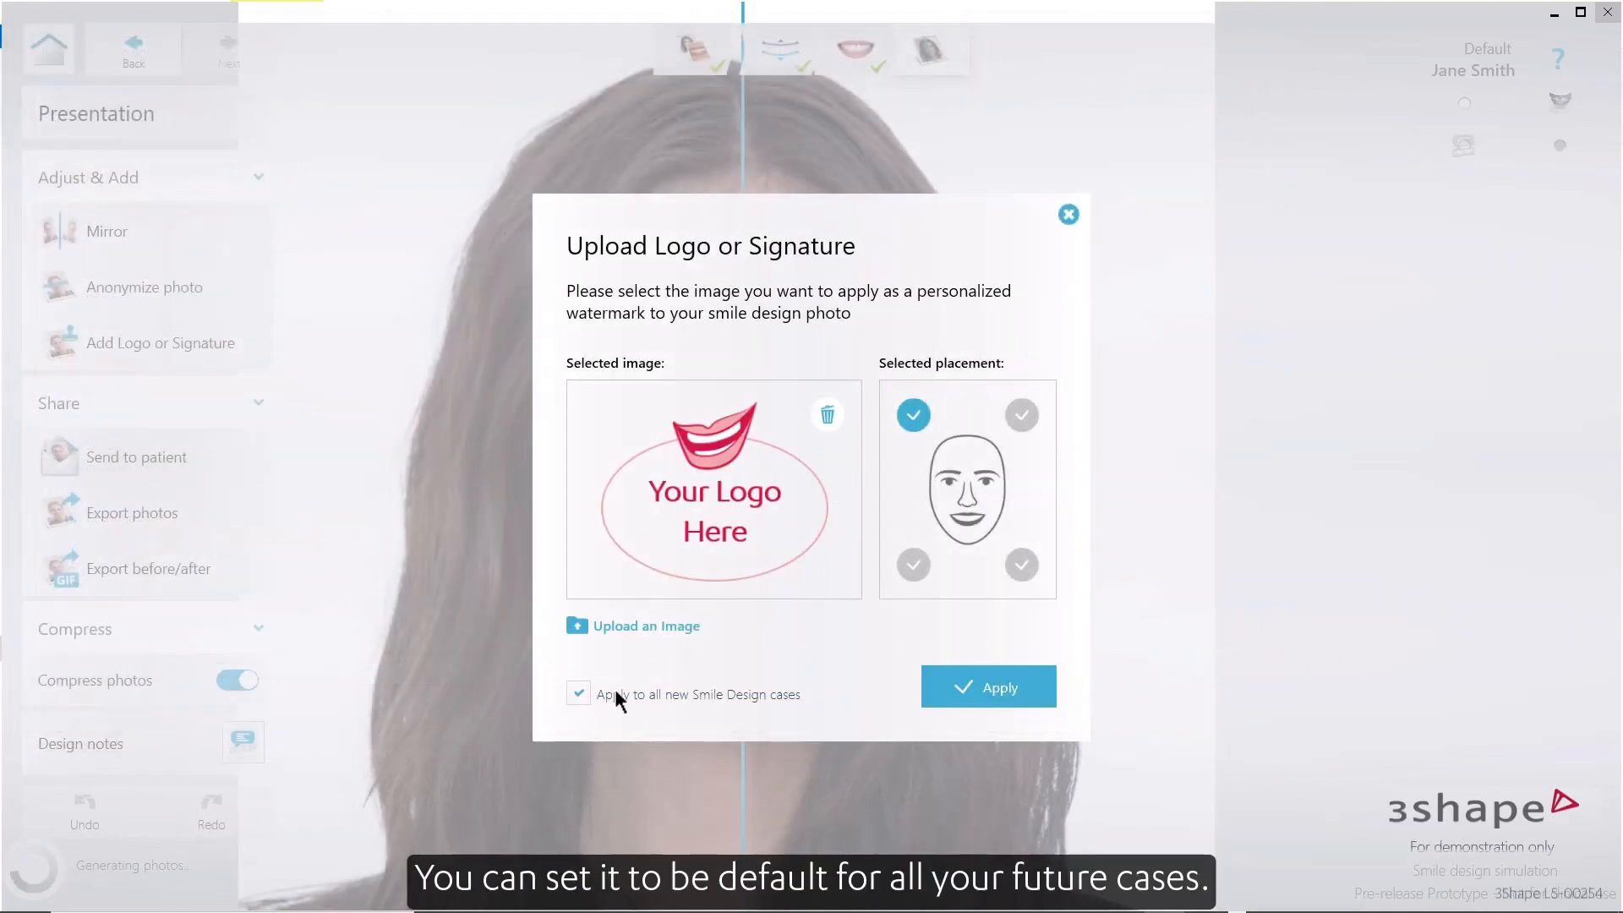
left_click(986, 699)
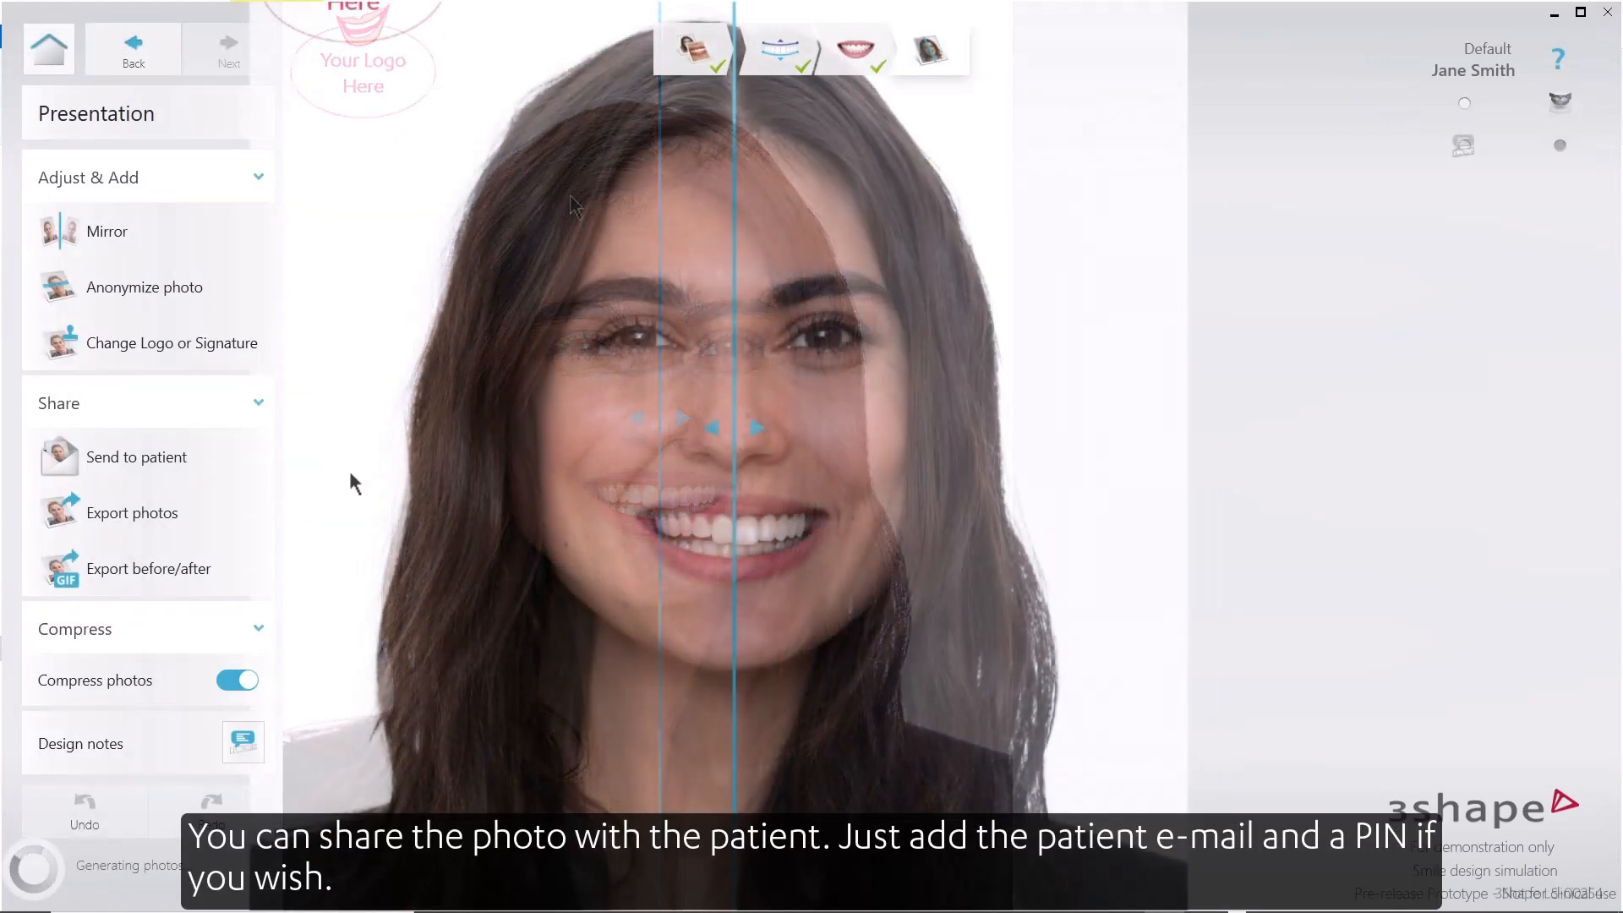
Open the sharing of the design with the patient, and return from the presentation to the home overview.
left_click(224, 462)
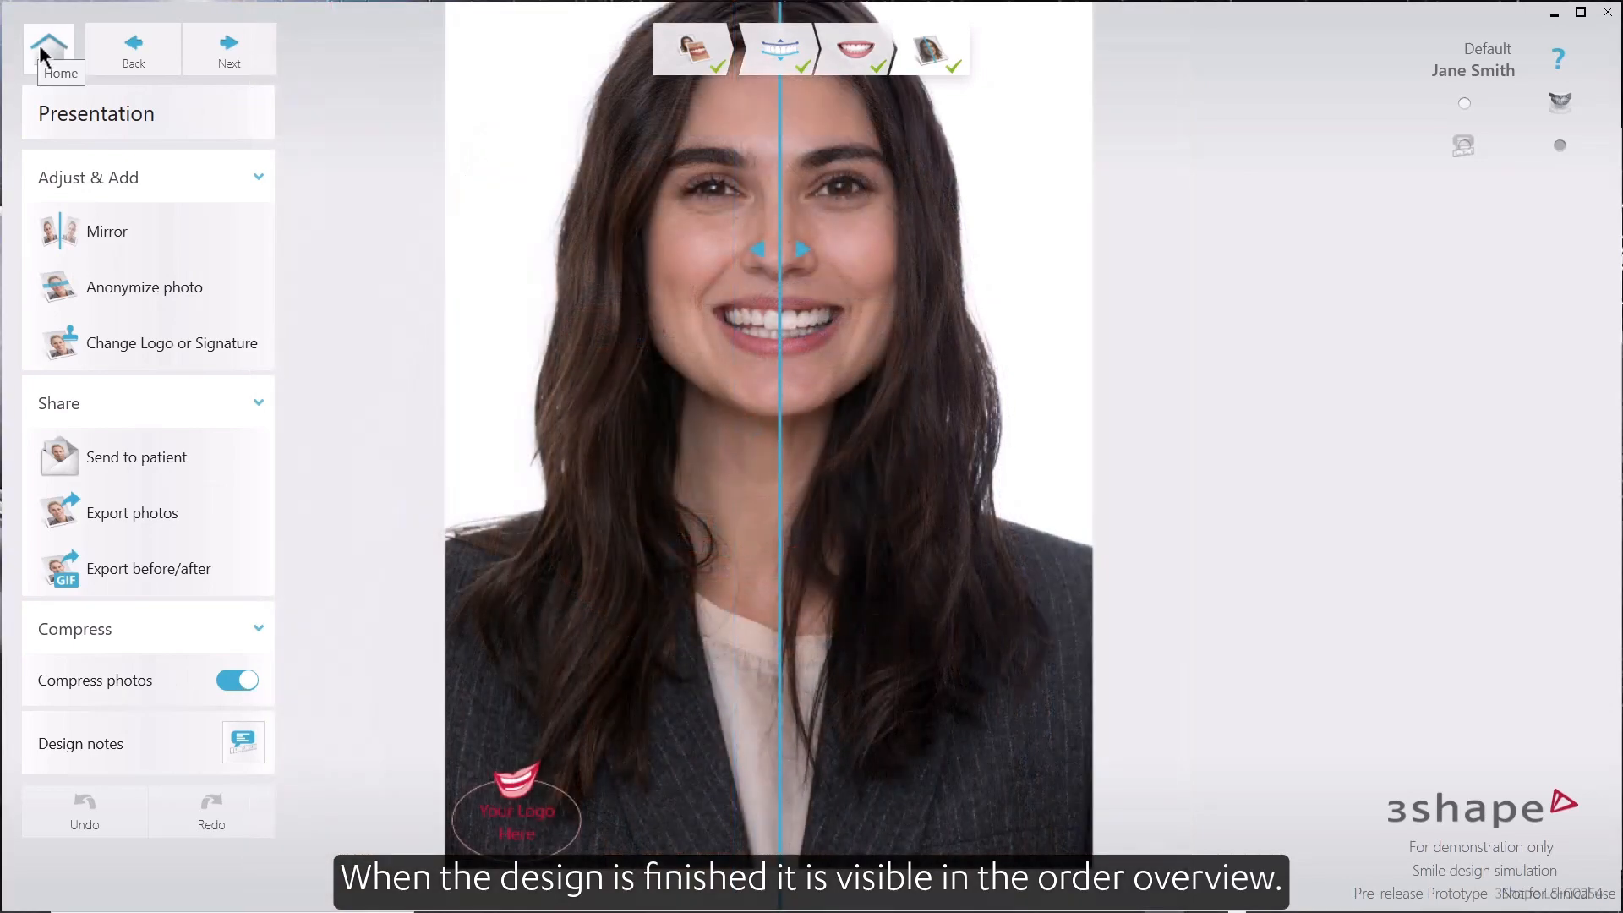
left_click(42, 56)
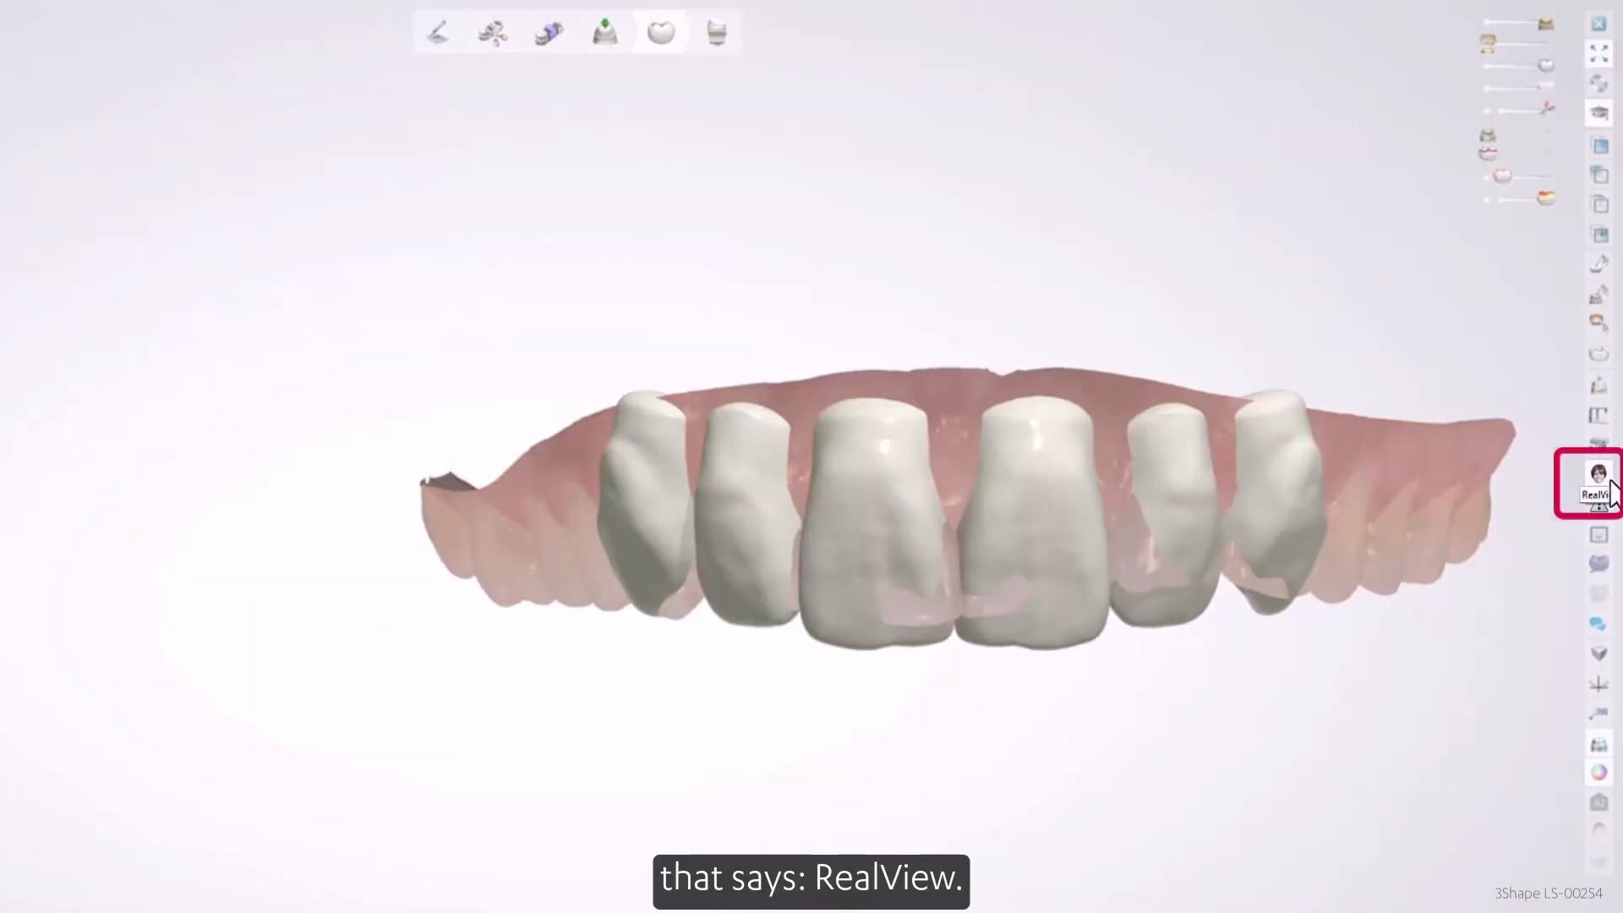
Bring the patient photos into RealView, switch to the full smile portrait, and define its horizontal plane through both pupils.
left_click(1610, 491)
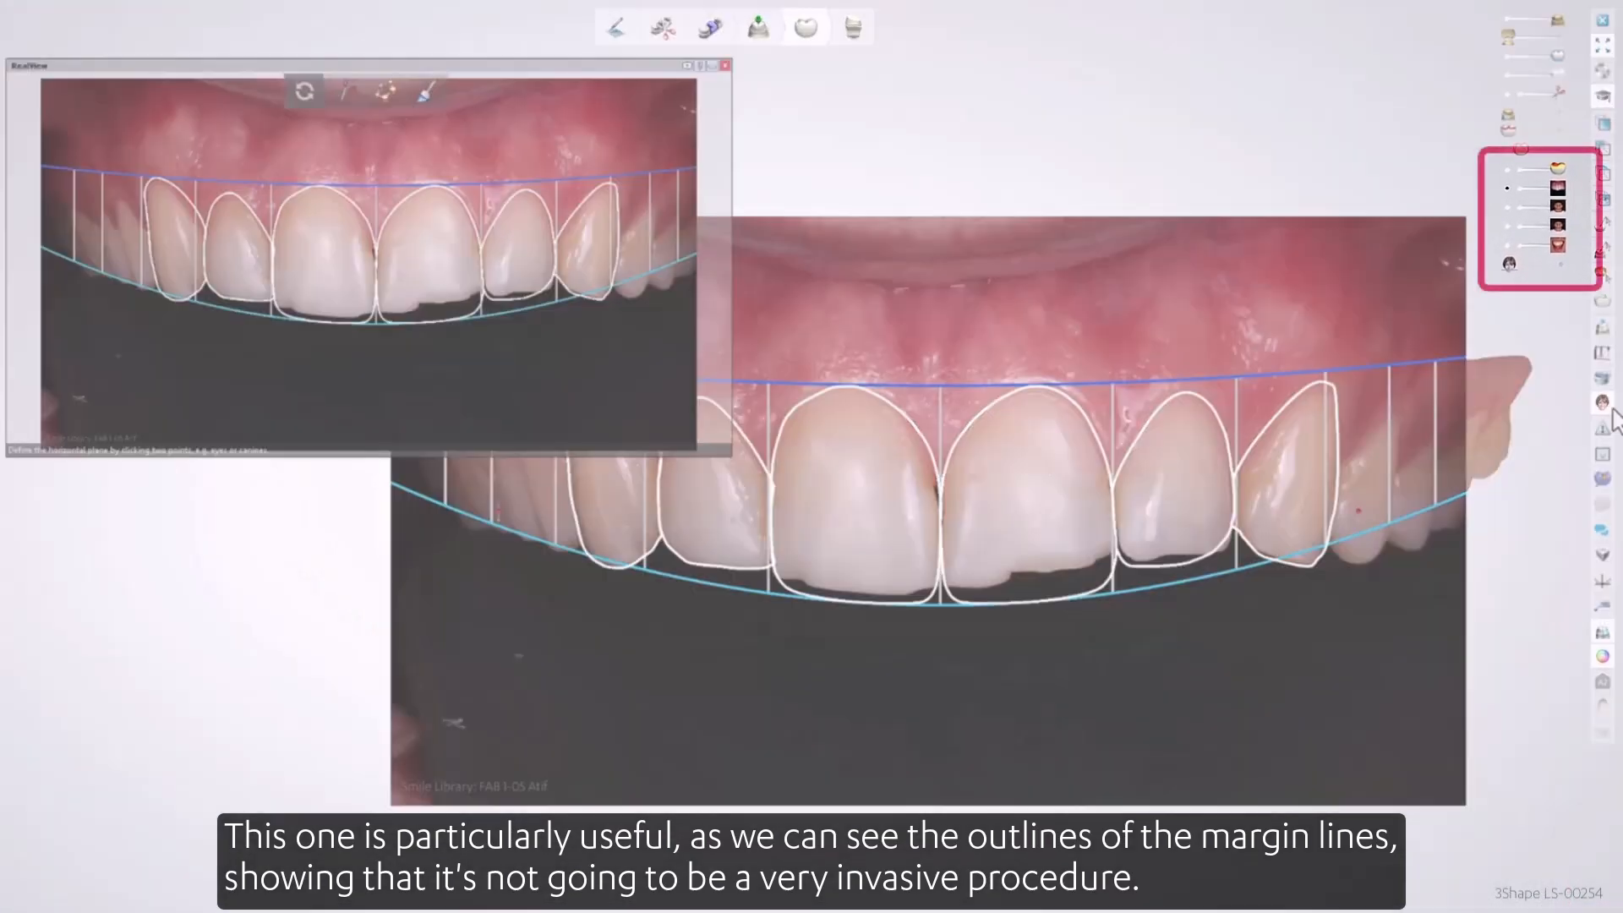
left_click(1508, 208)
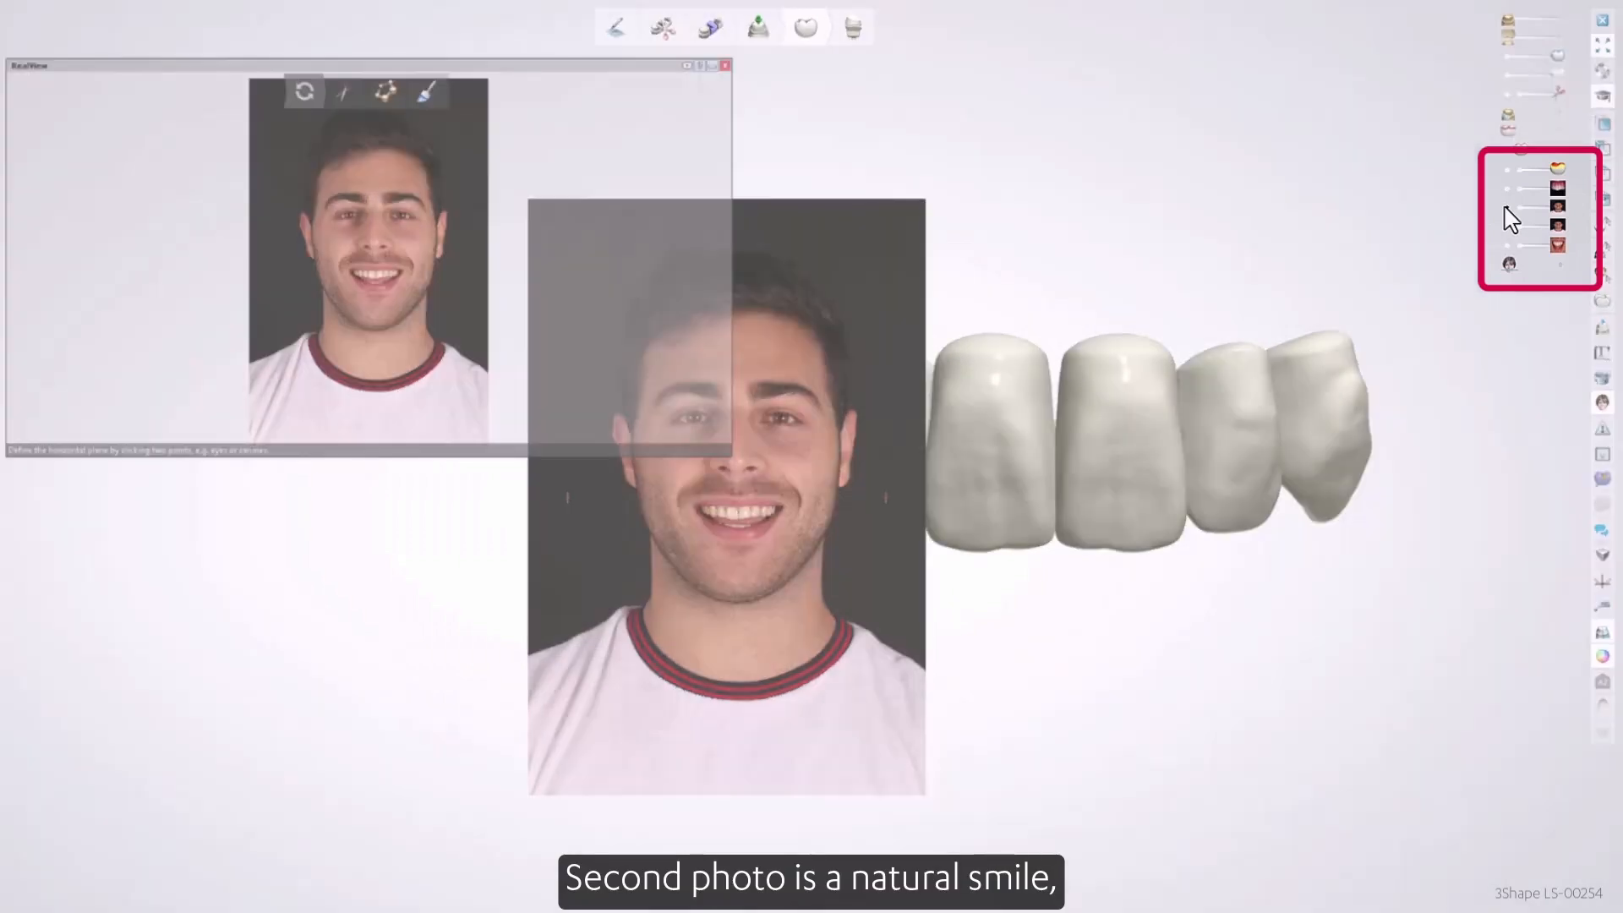
left_click(1506, 228)
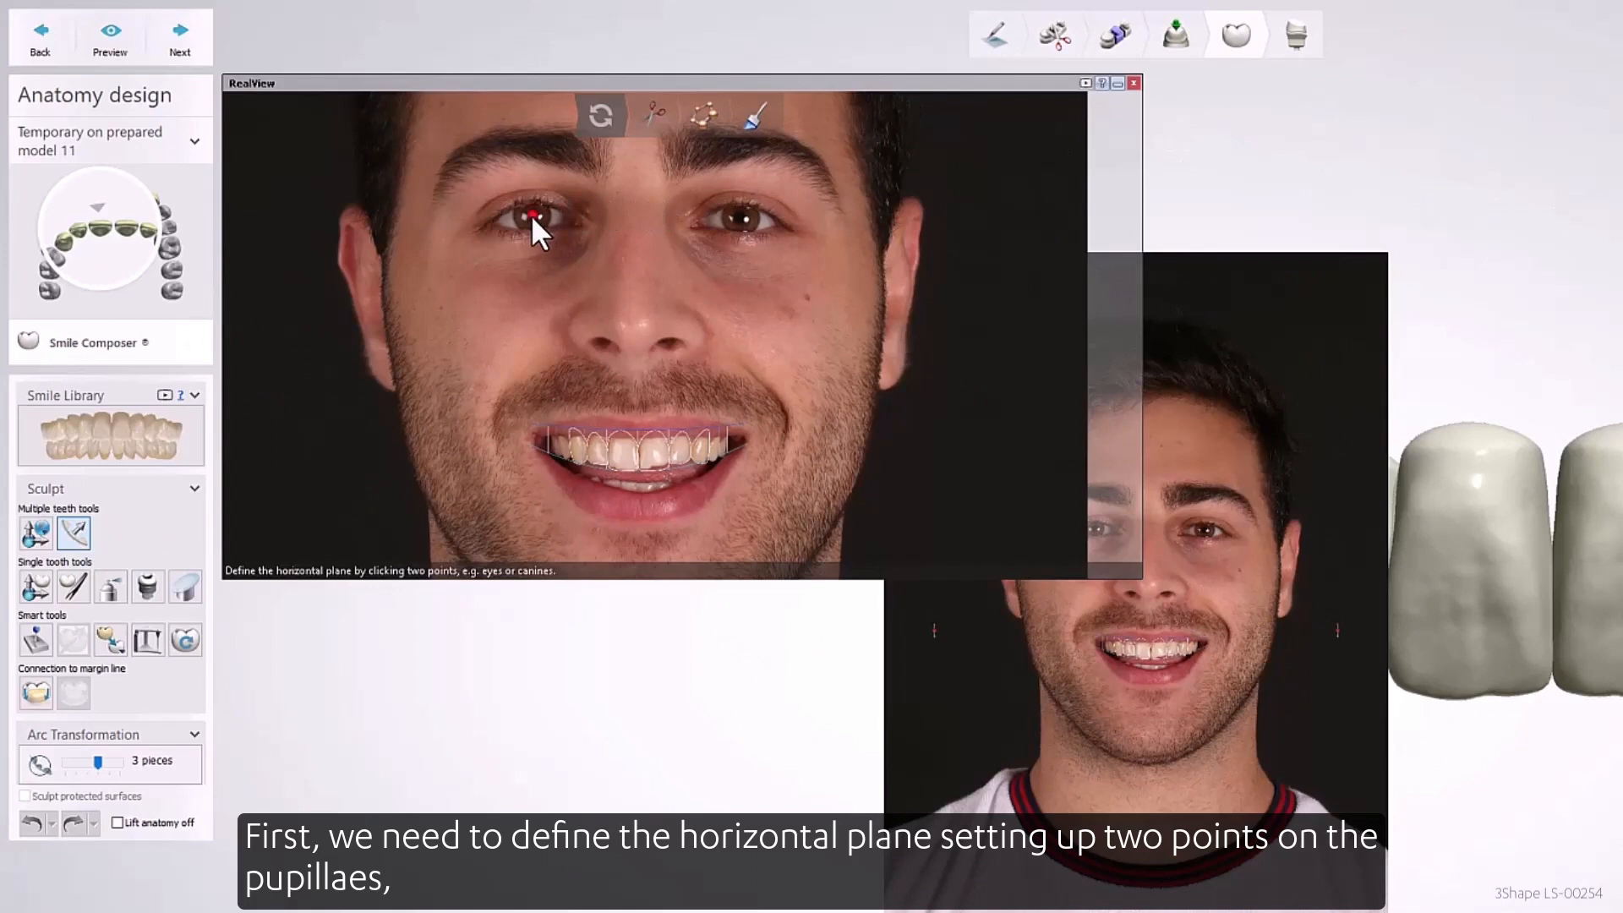
left_click(738, 218)
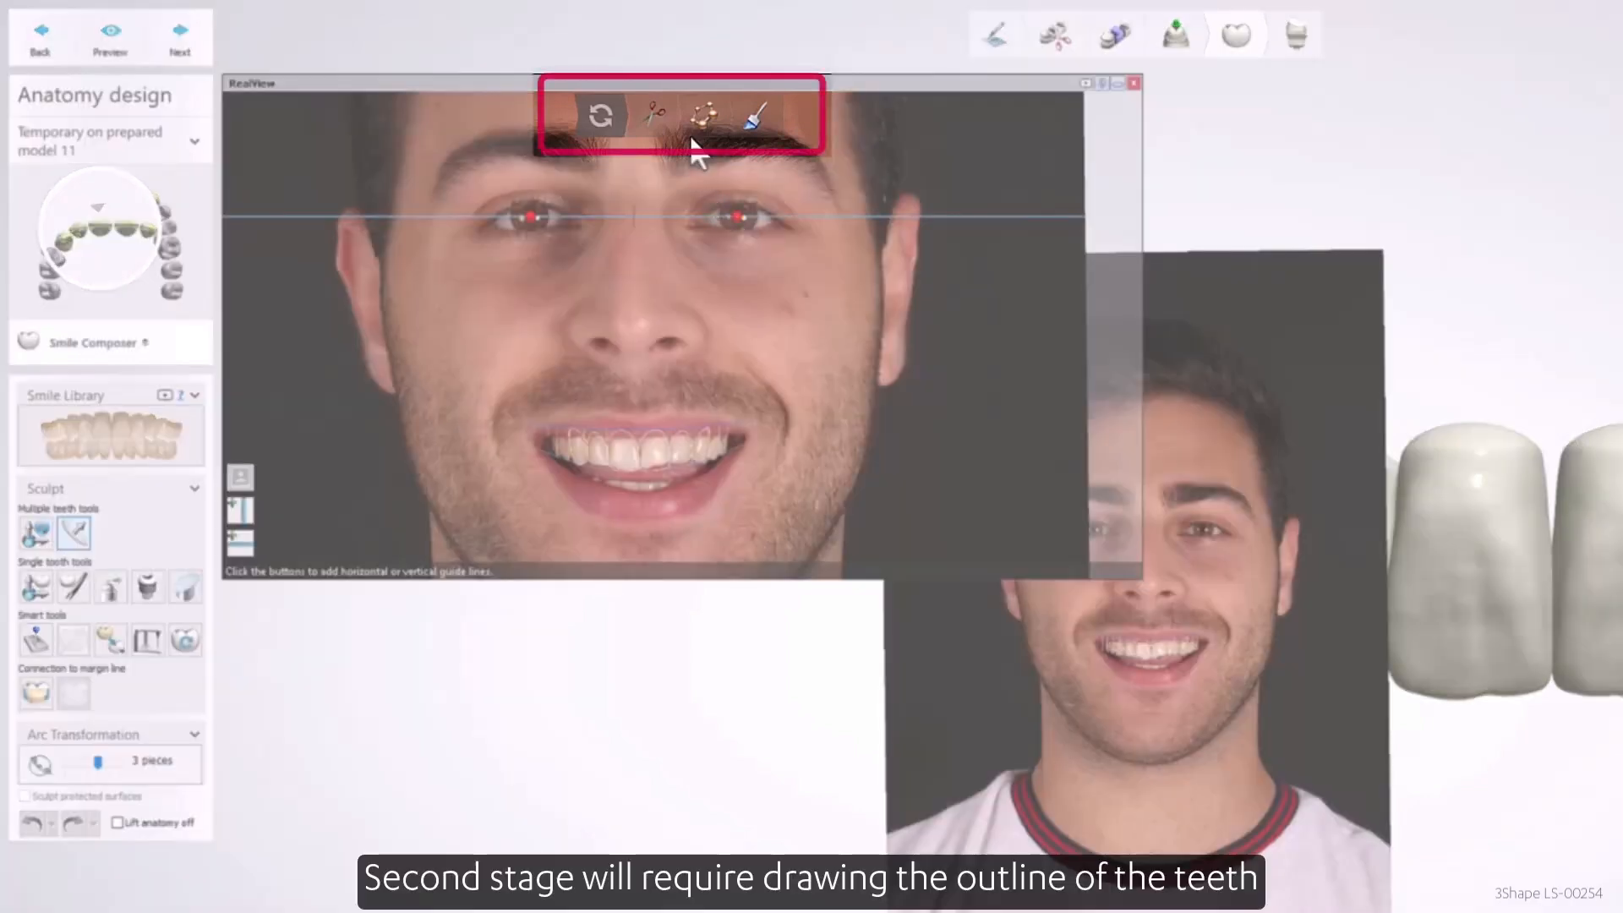
Mark a closed outline around the visible teeth and gingiva in the smile photo, keeping it clear of the lips.
left_click(668, 116)
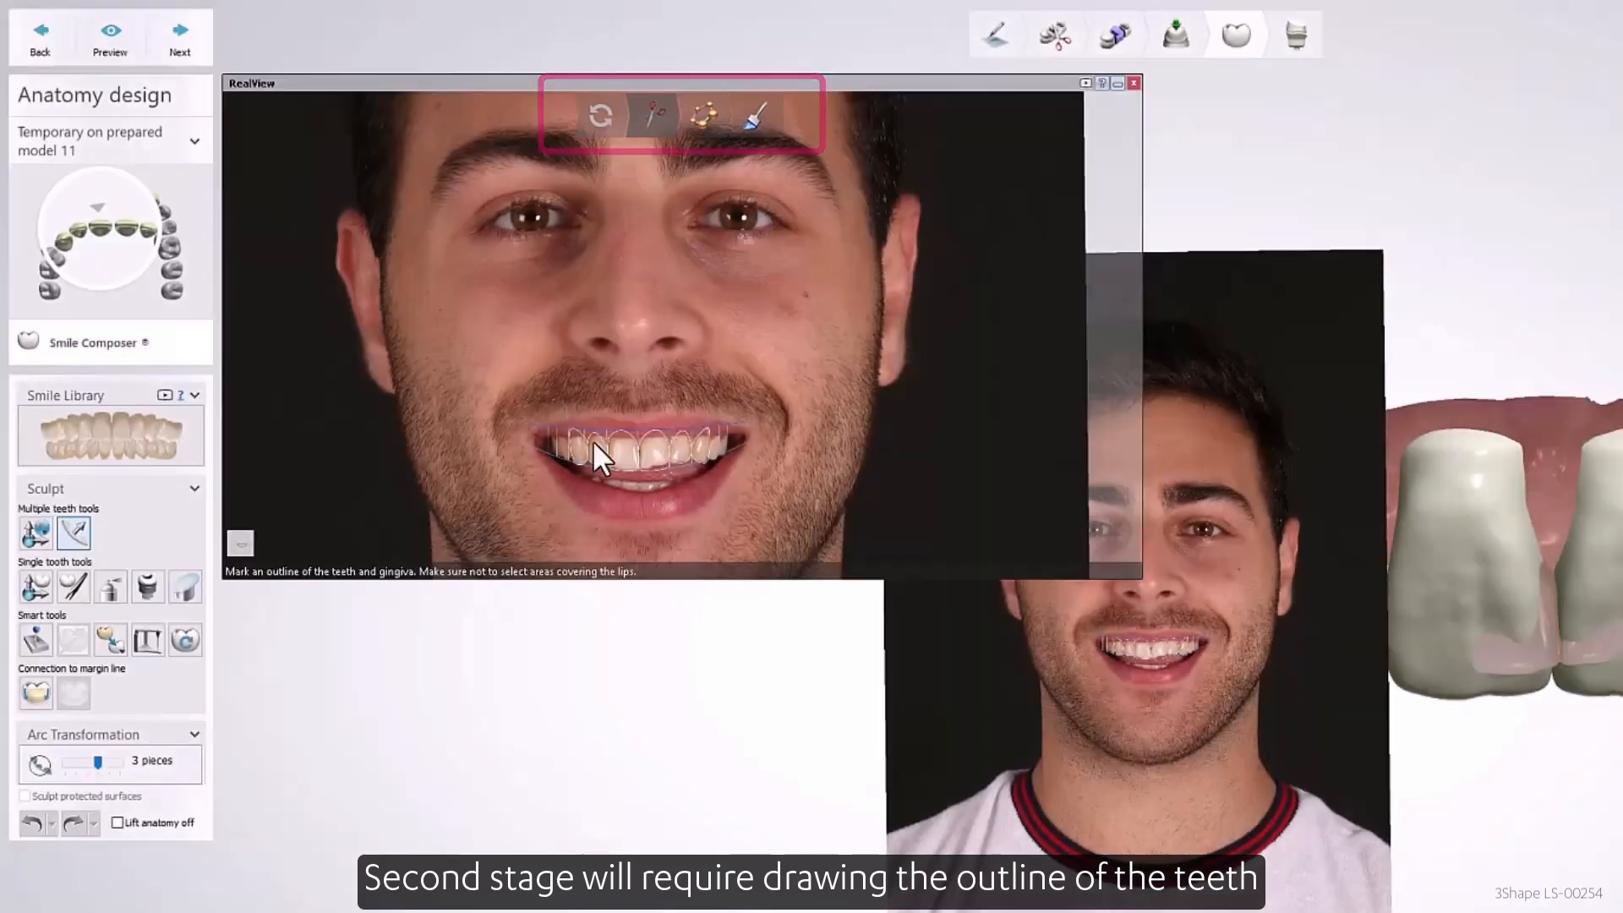
scroll(591, 439, "up", 5)
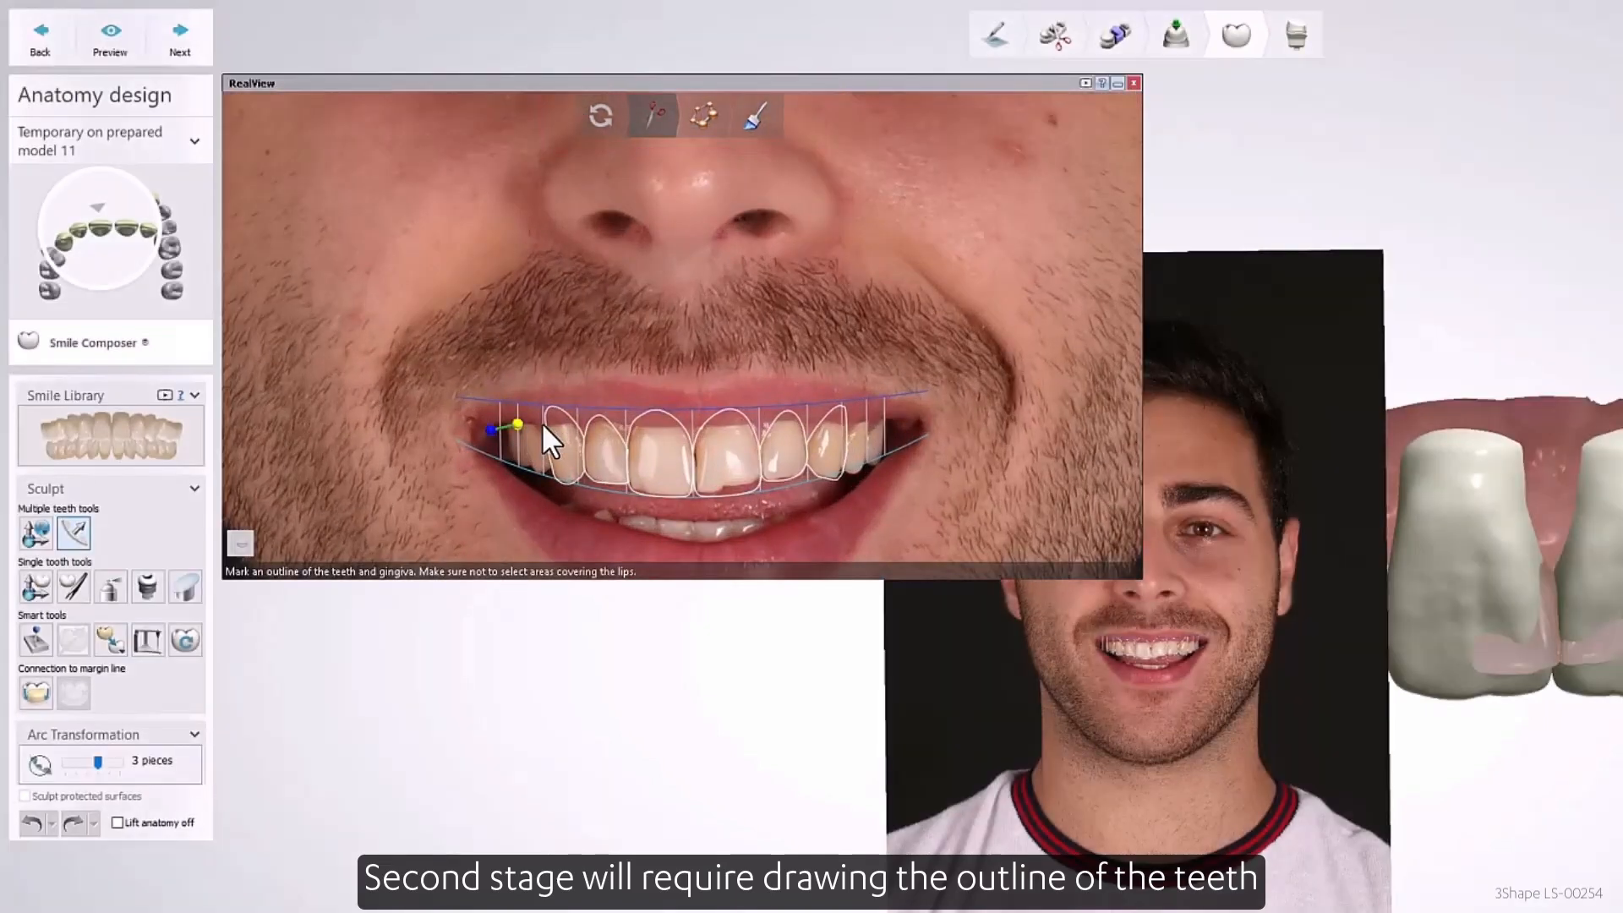
left_click(580, 424)
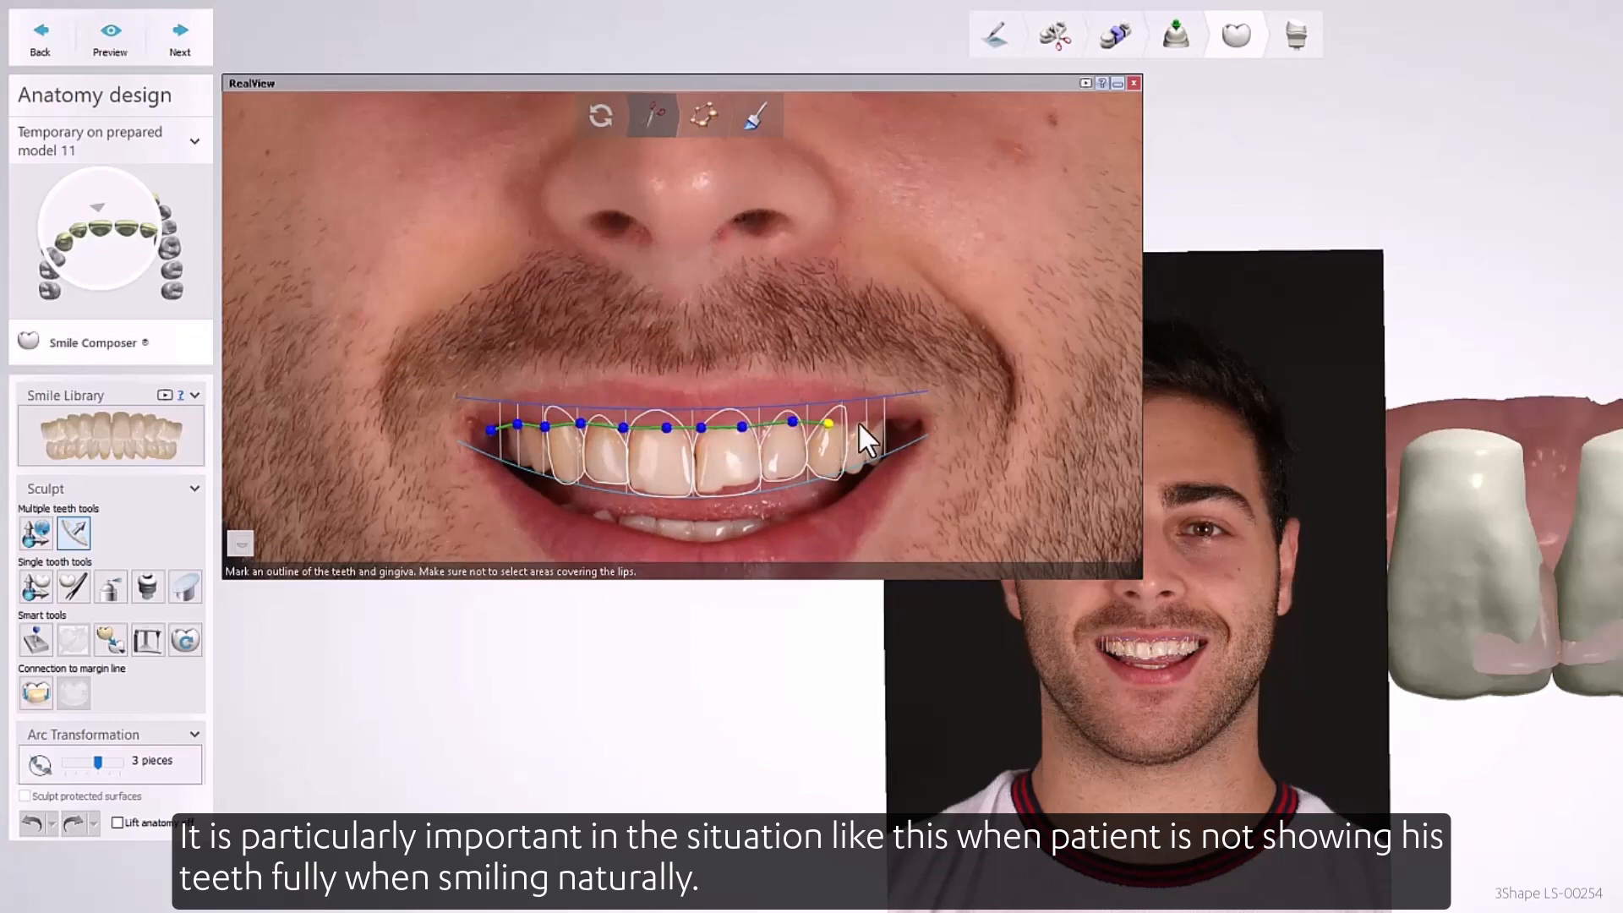
left_click(818, 509)
left_click(776, 526)
left_click(706, 546)
left_click(644, 531)
left_click(586, 516)
left_click(489, 433)
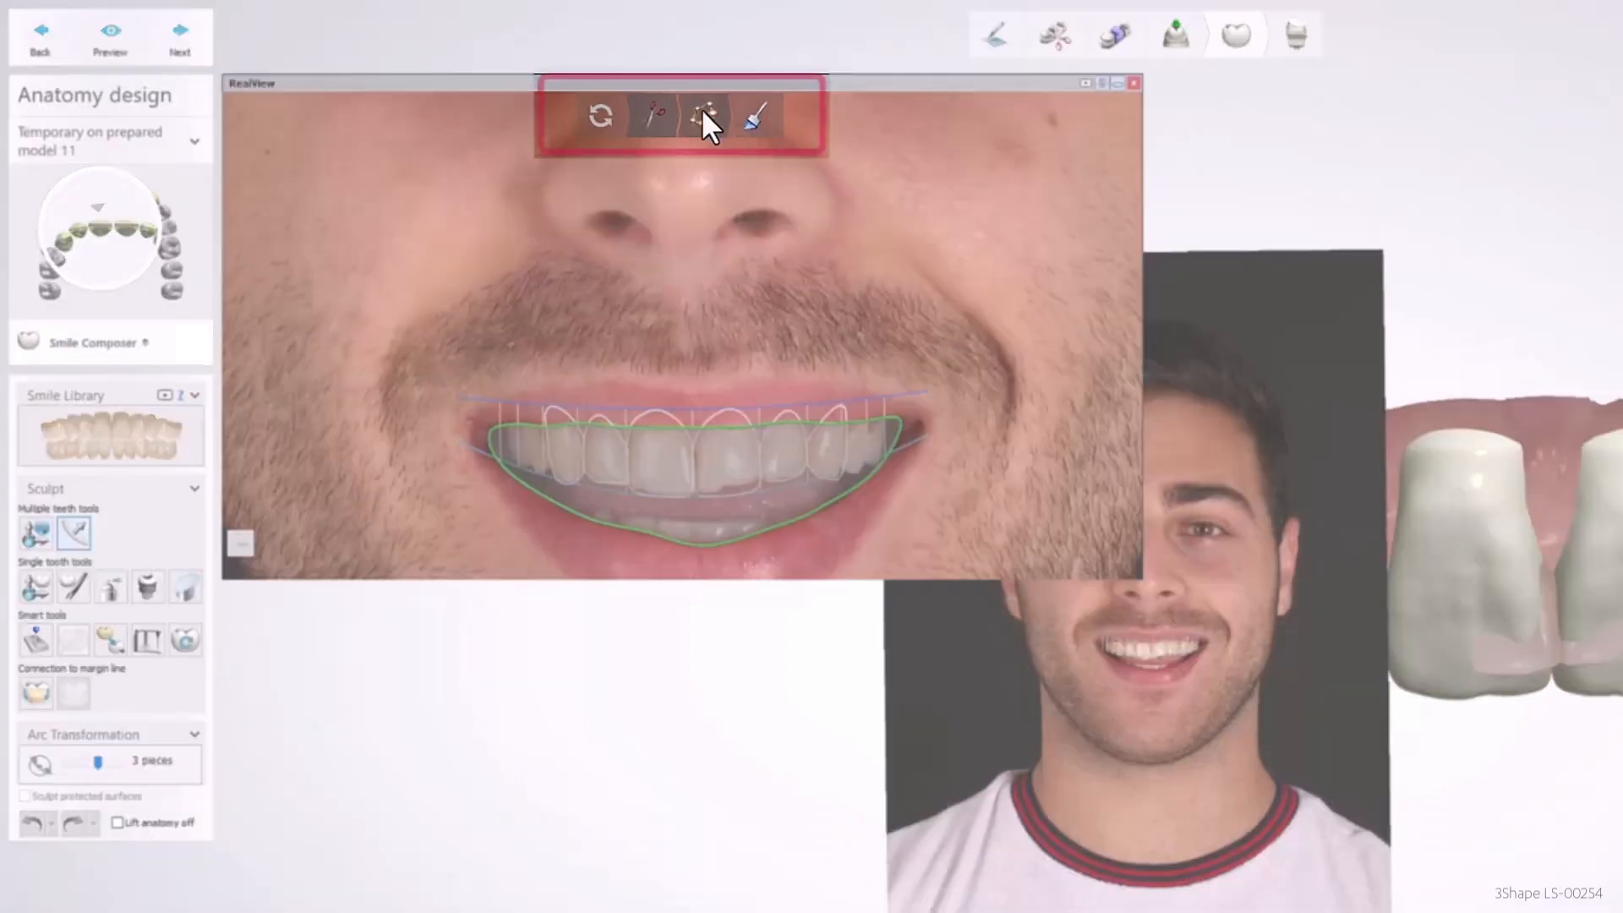
Align the photo to the upper jaw scan with matching points, including the contact between the central incisors and the canine tip.
left_click(702, 112)
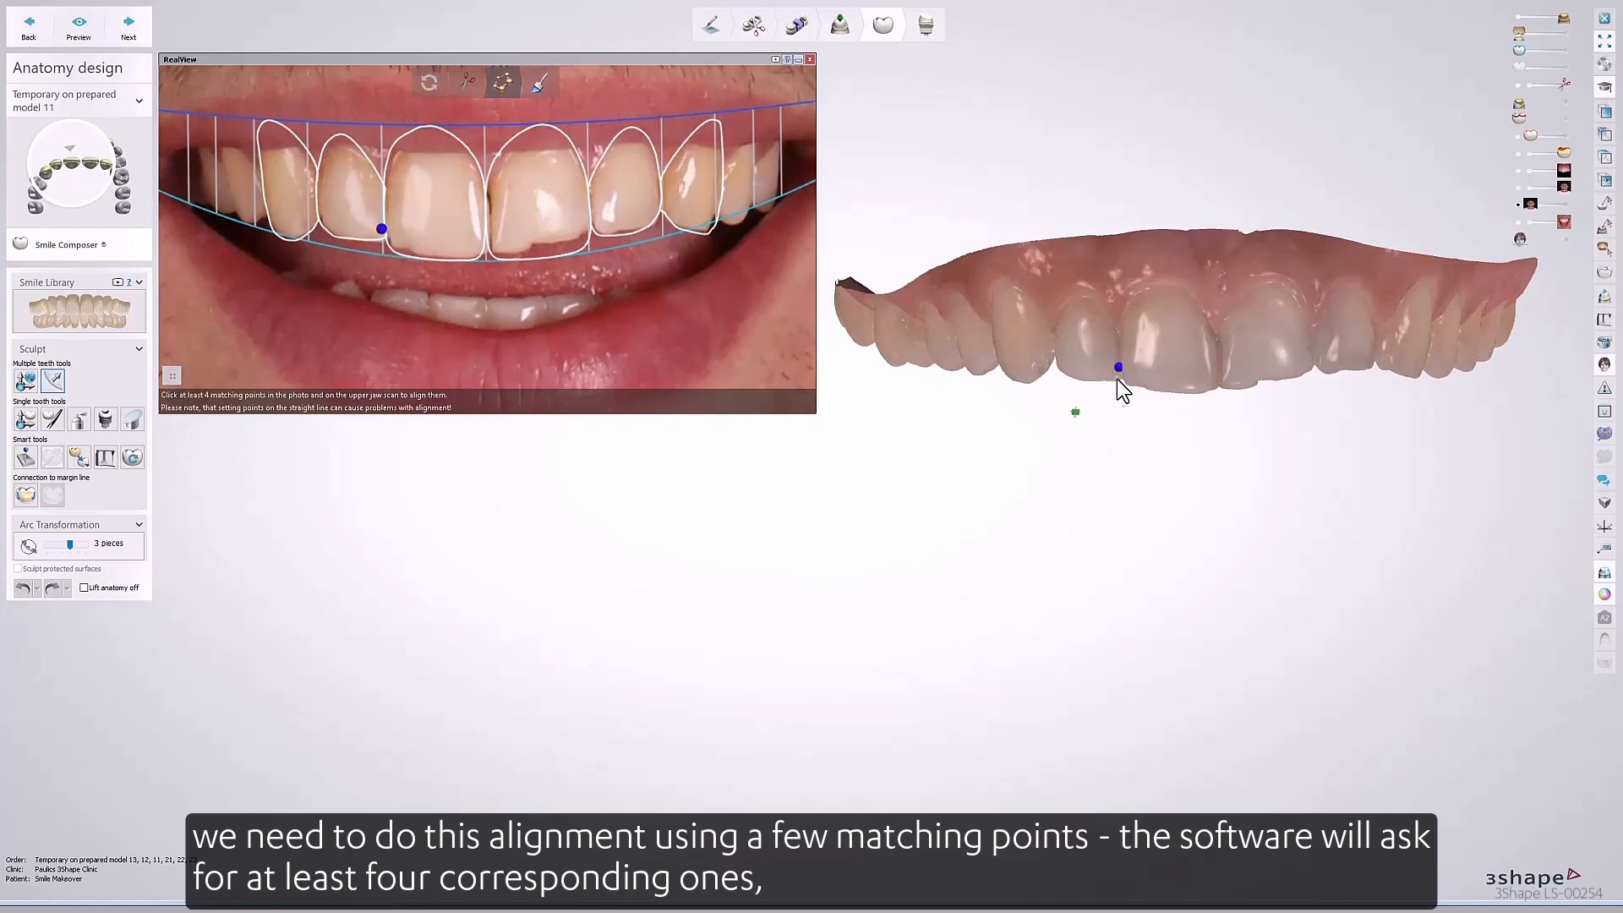
left_click(494, 193)
left_click(1219, 332)
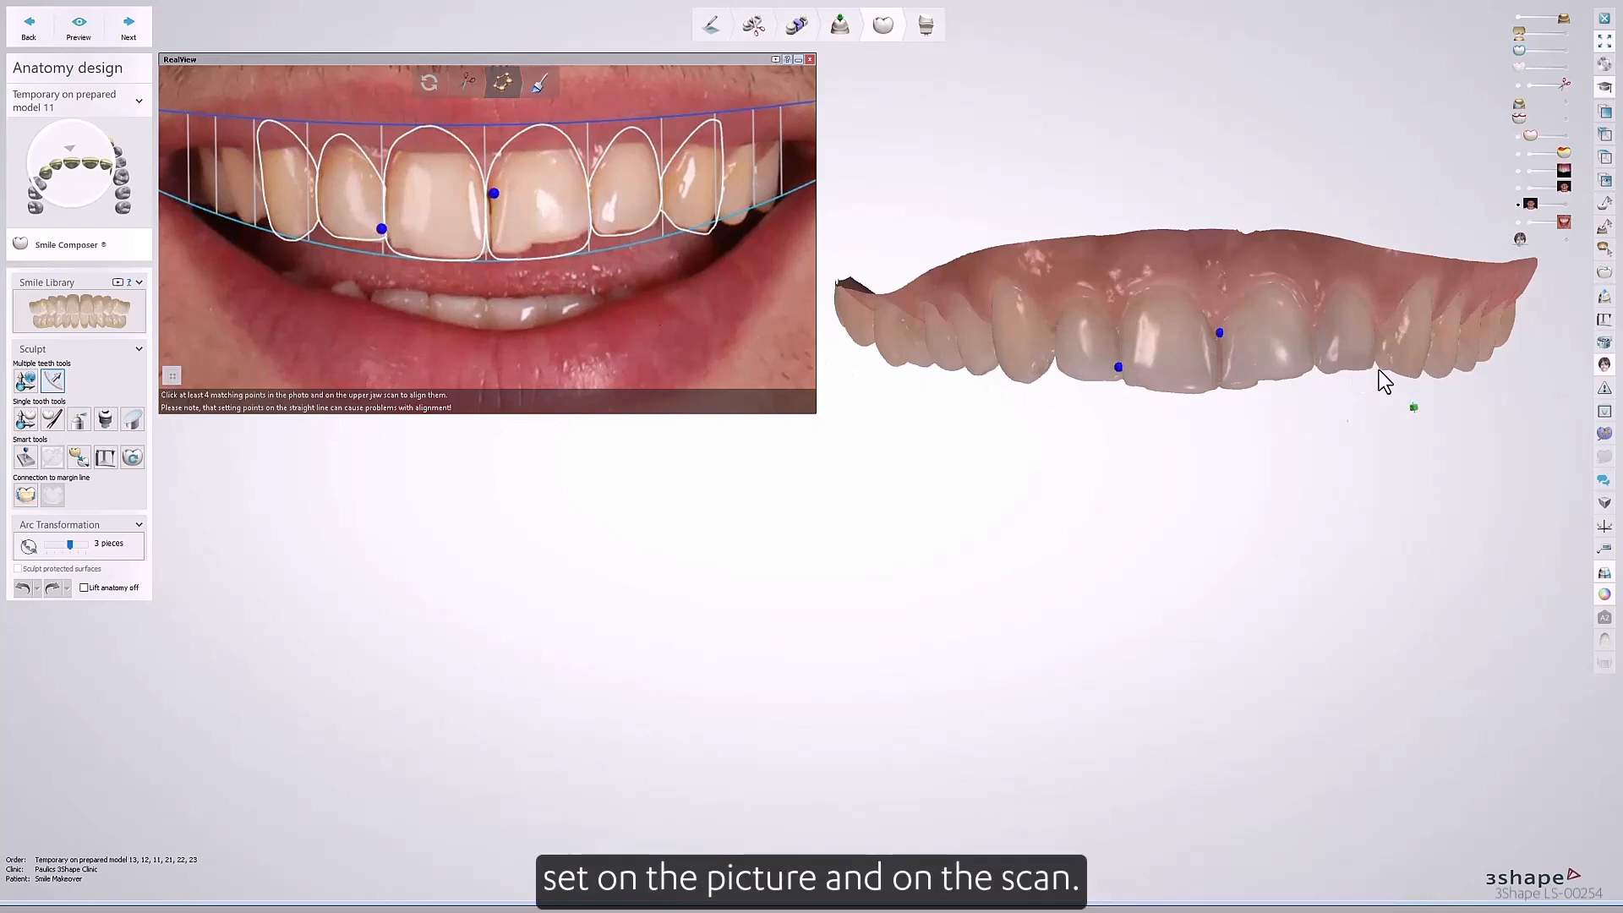
left_click(1412, 375)
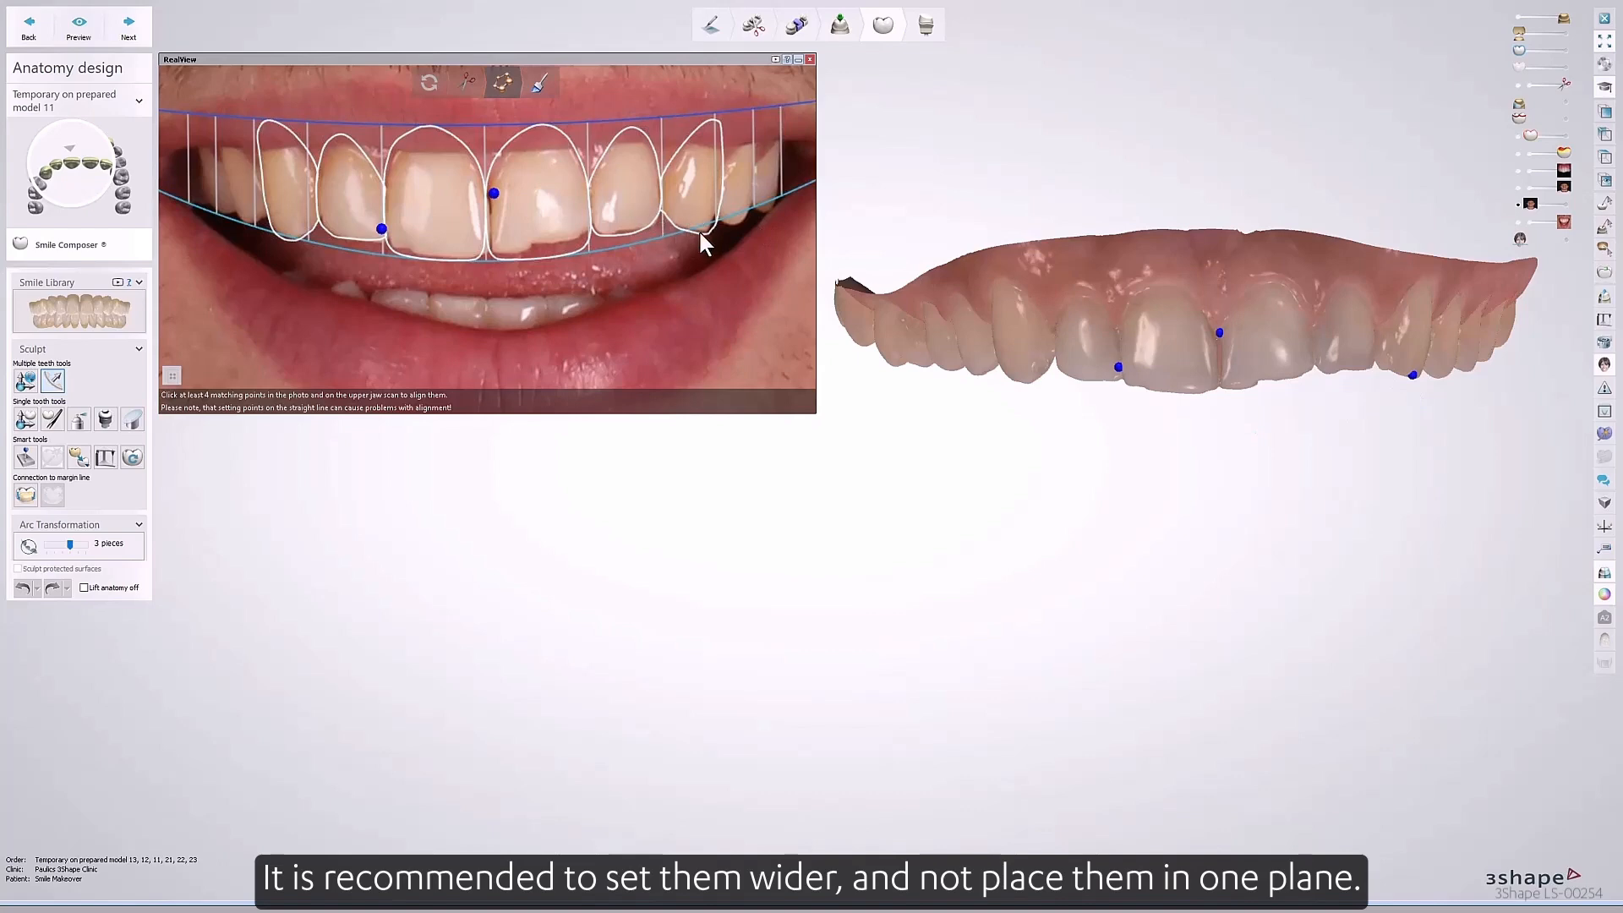
left_click(705, 227)
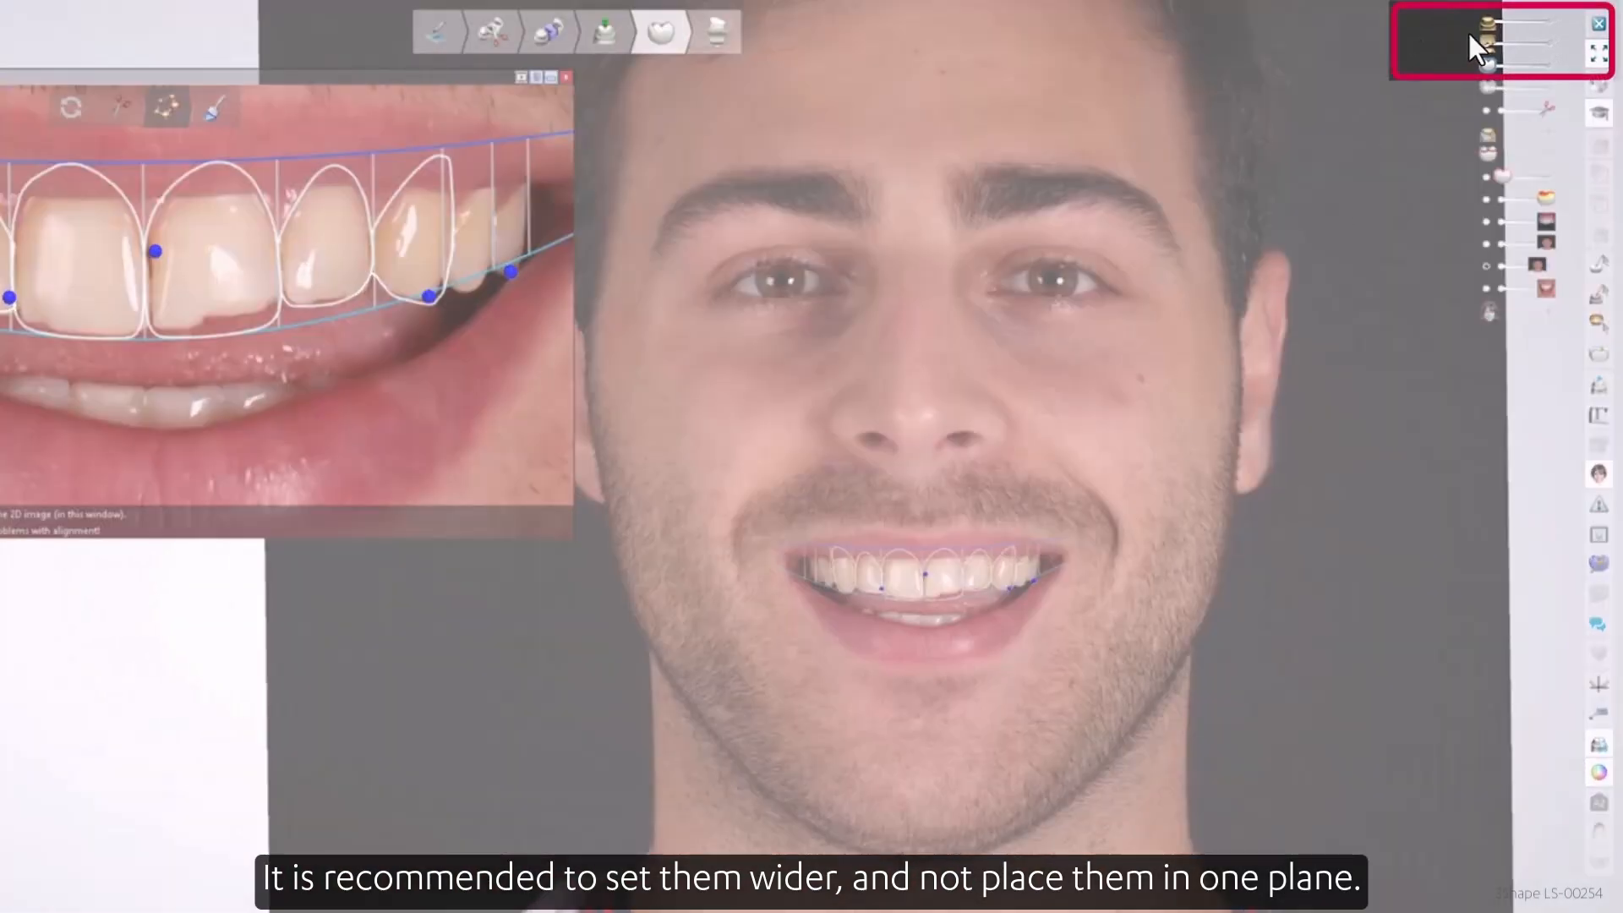
Show the upper jaw scan over the portrait and fine-tune the control point between the lateral and central incisors to match the teeth.
left_click_drag(1495, 25, 1552, 25)
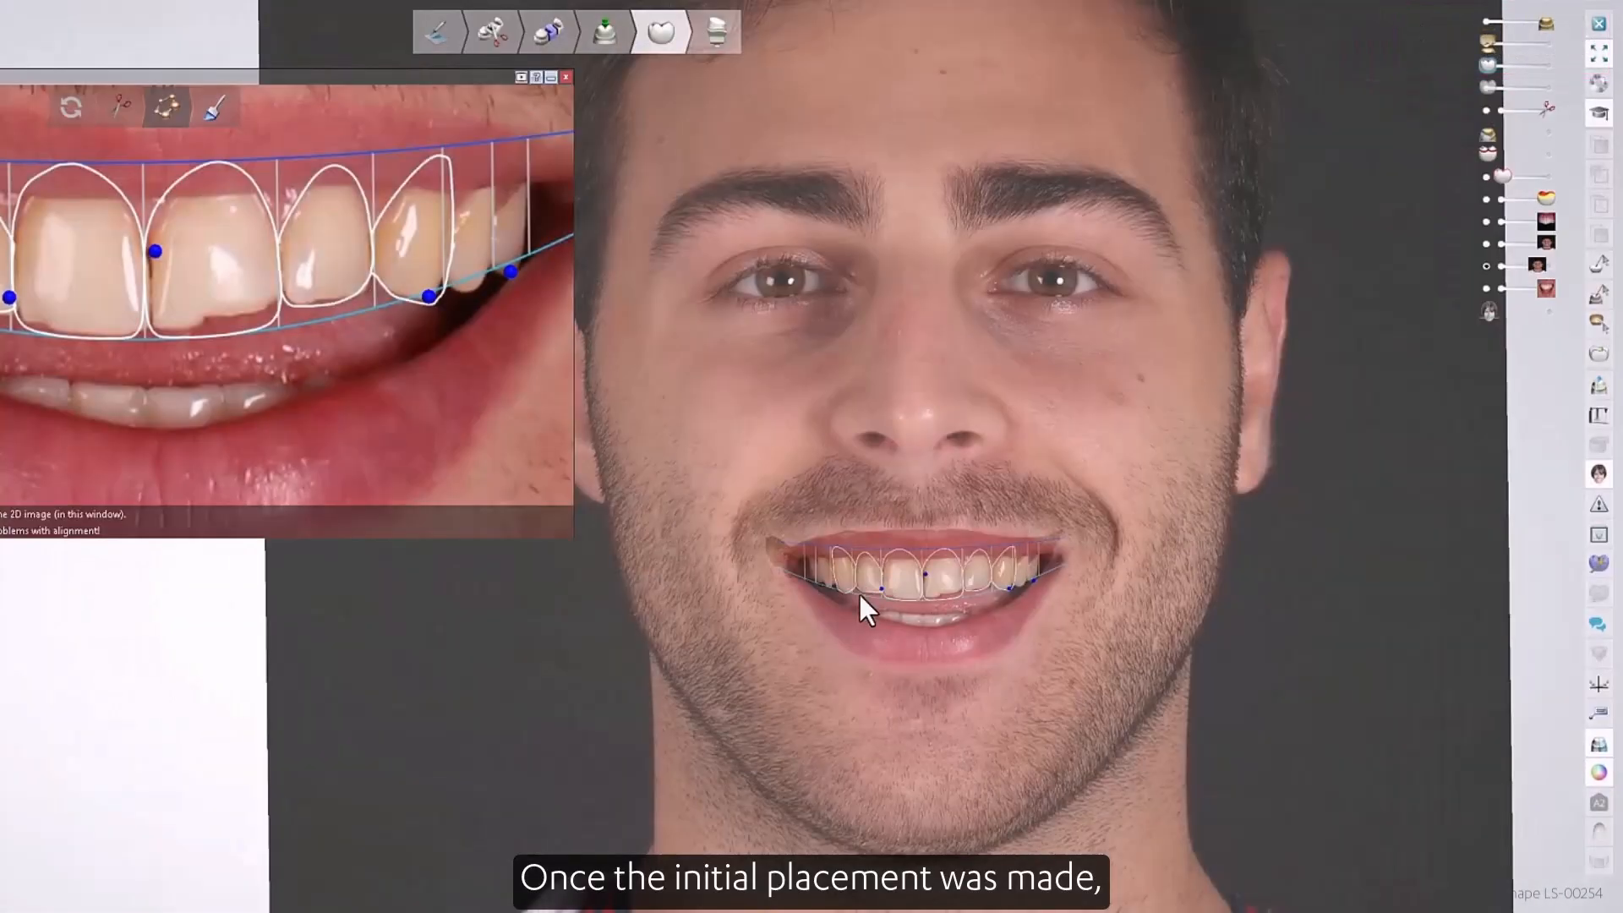
scroll(860, 607, "up", 5)
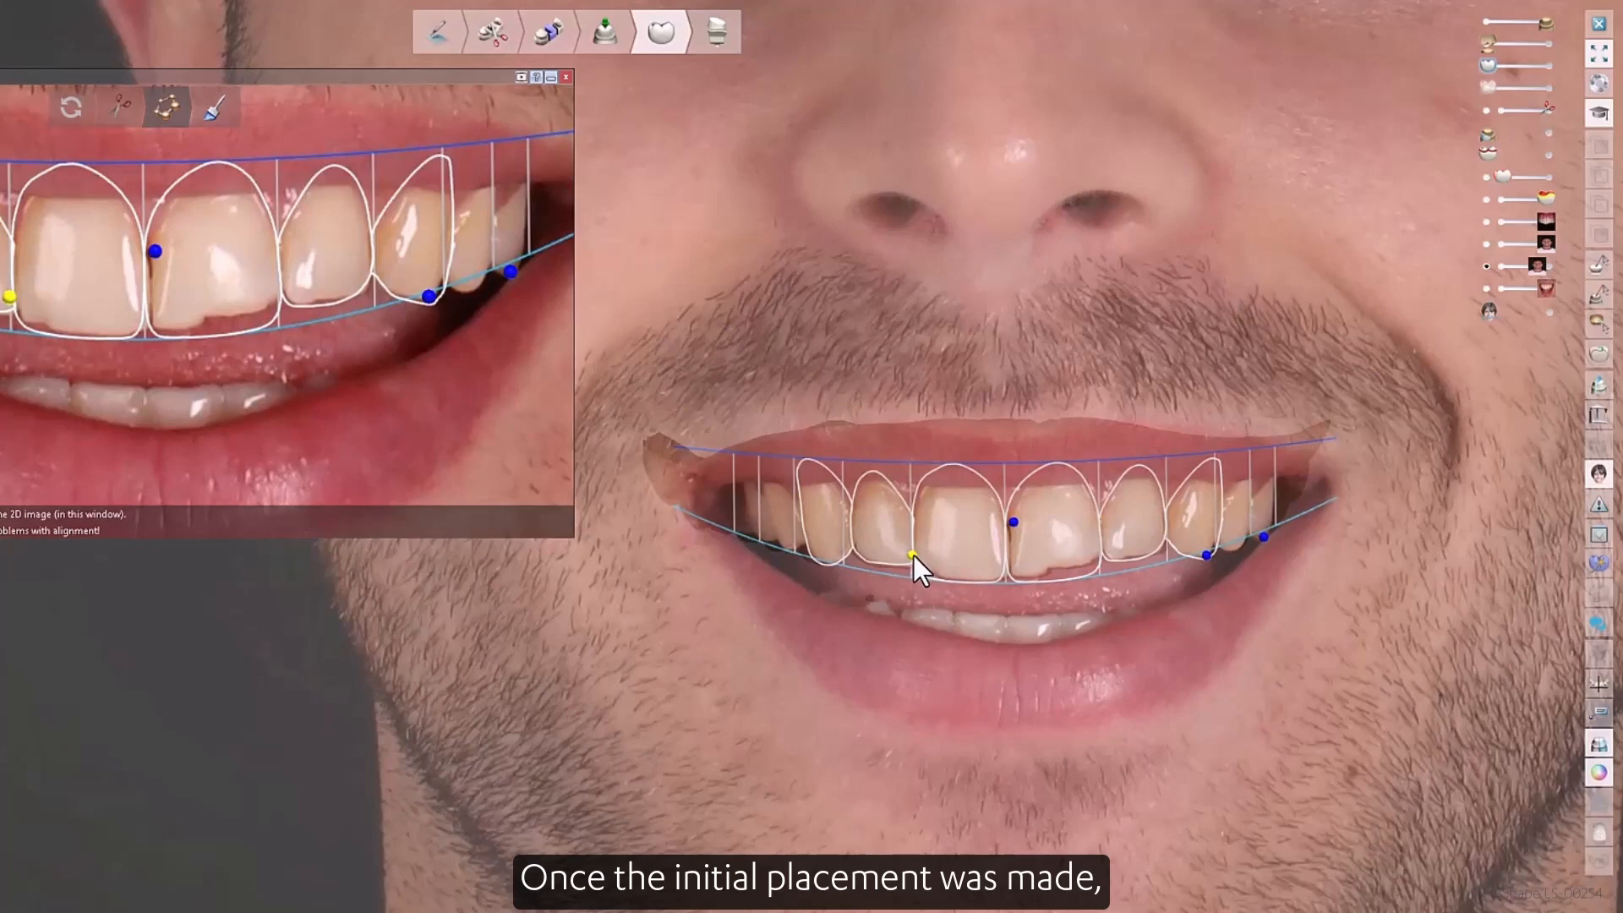
mouse_move(912, 556)
left_mouse_down()
mouse_move(911, 590)
mouse_move(913, 559)
left_mouse_up()
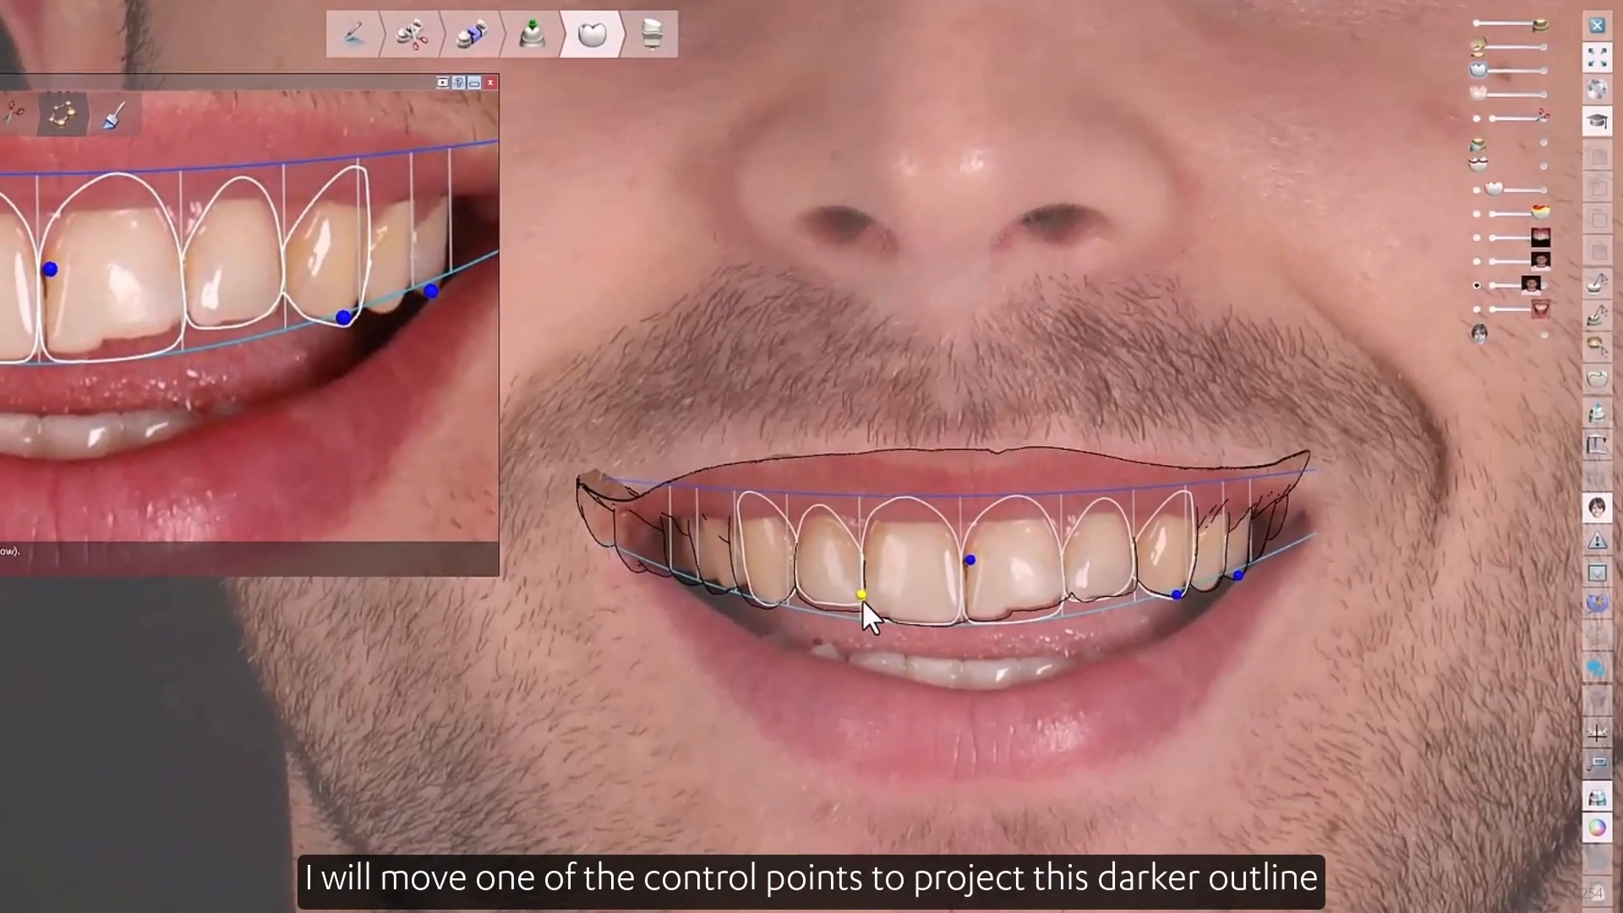
scroll(864, 613, "up", 2)
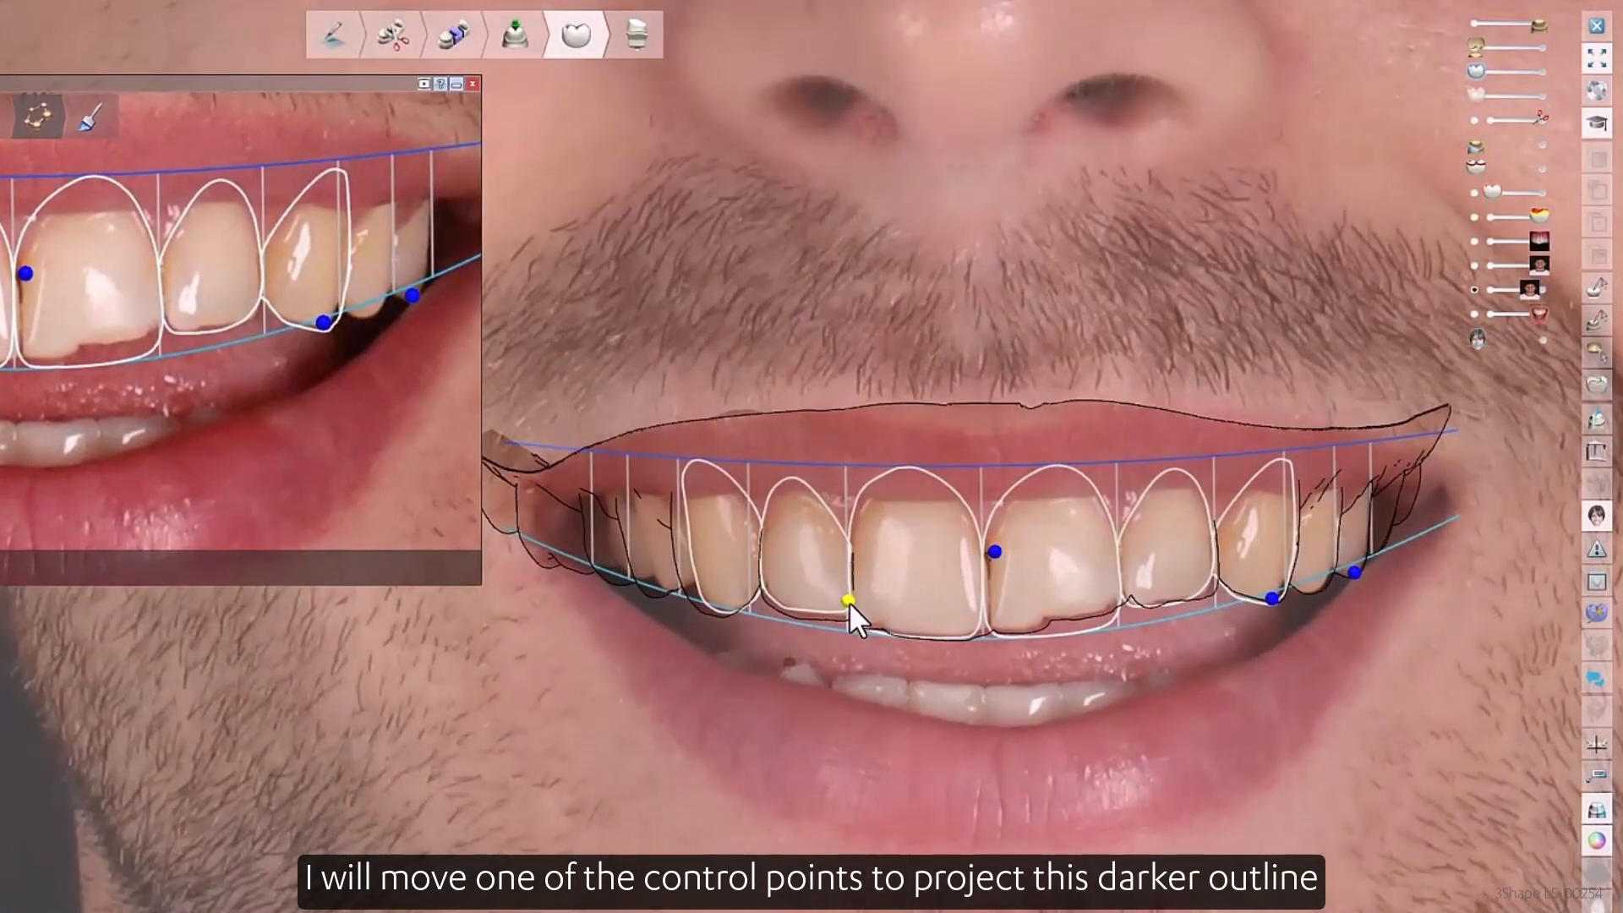
left_click_drag(849, 601, 849, 599)
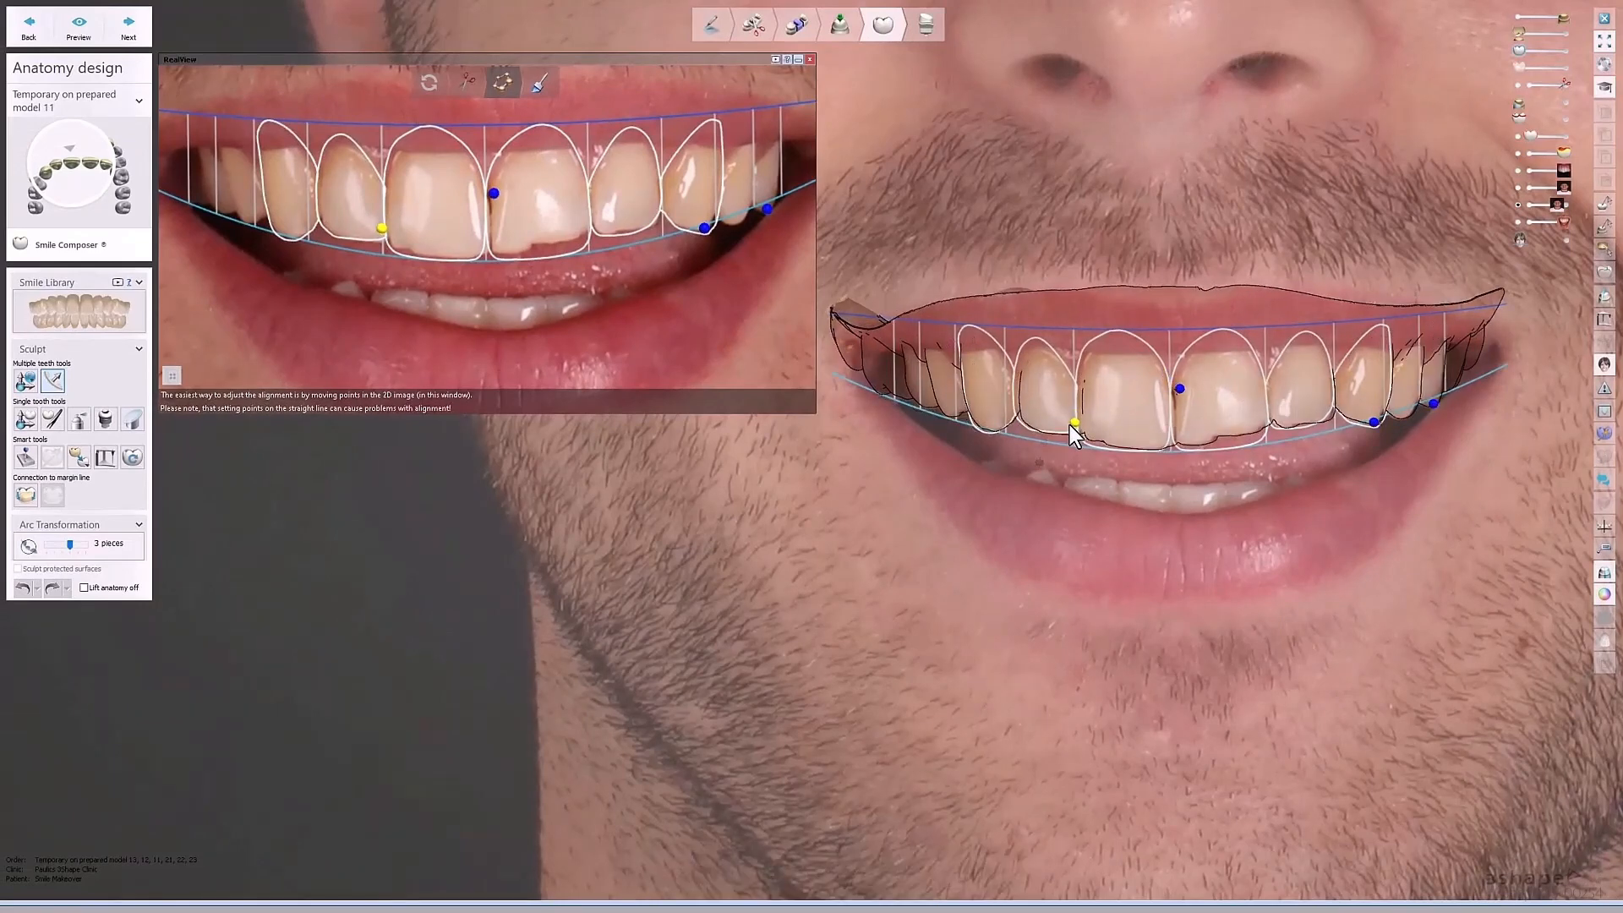
Switch RealView to the Rendering stage to show the designed teeth within the patient's smile.
scroll(1109, 605, "down", 5)
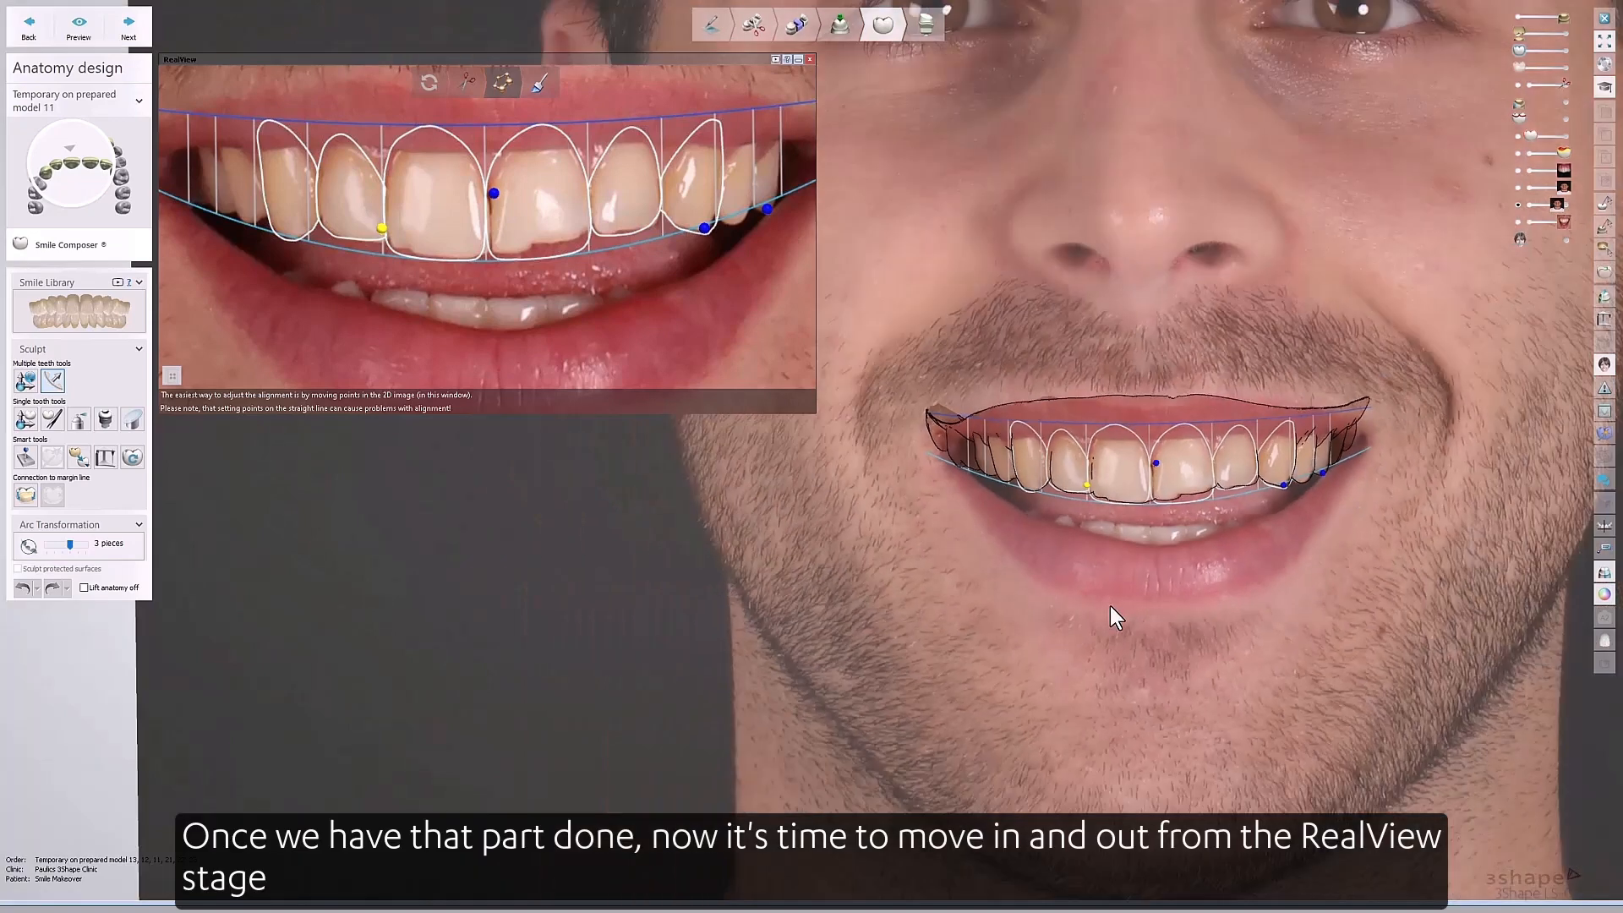
scroll(1111, 583, "down", 3)
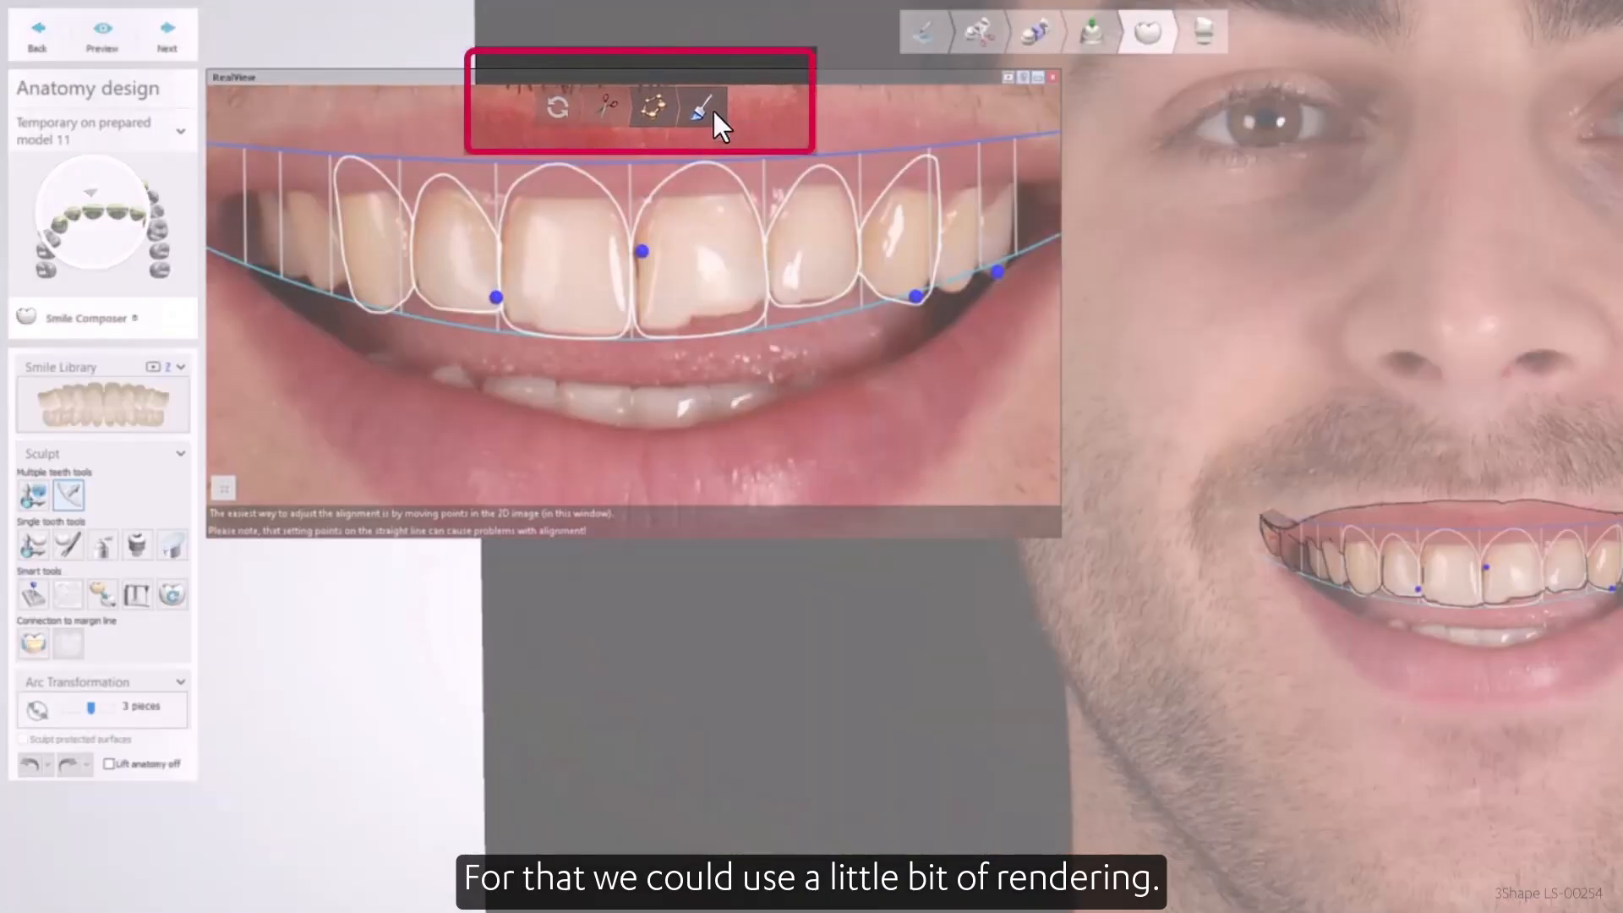
left_click(713, 108)
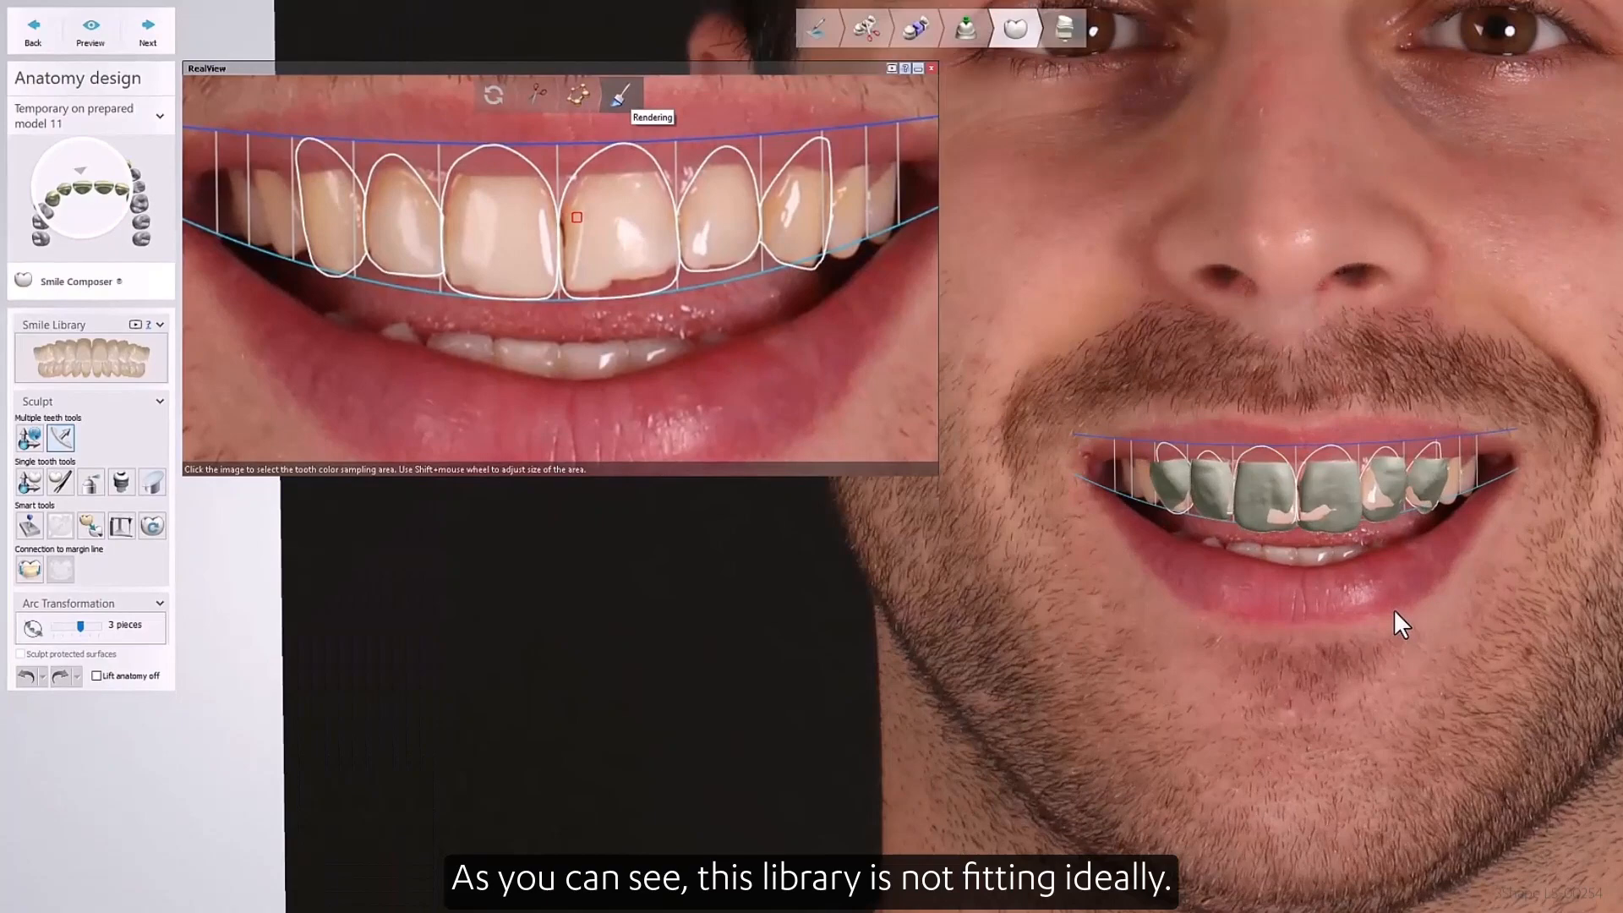
middle_click_drag(1394, 609, 1477, 610)
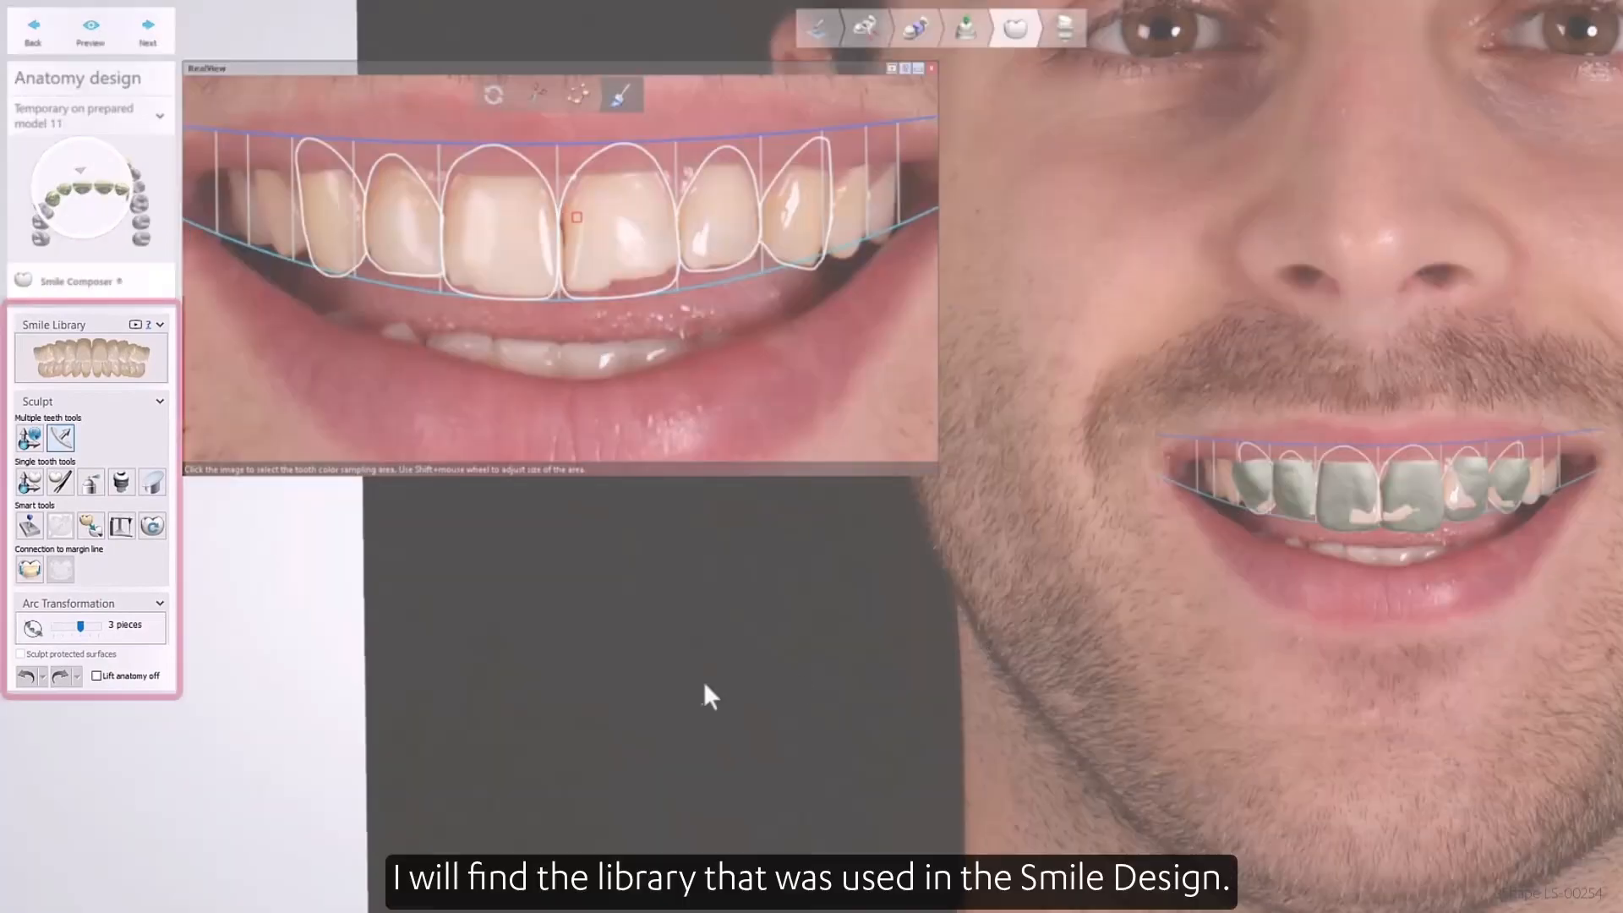
Replace the tooth library with FAB 1-05 Atif and reopen RealView over the portrait.
left_click(63, 372)
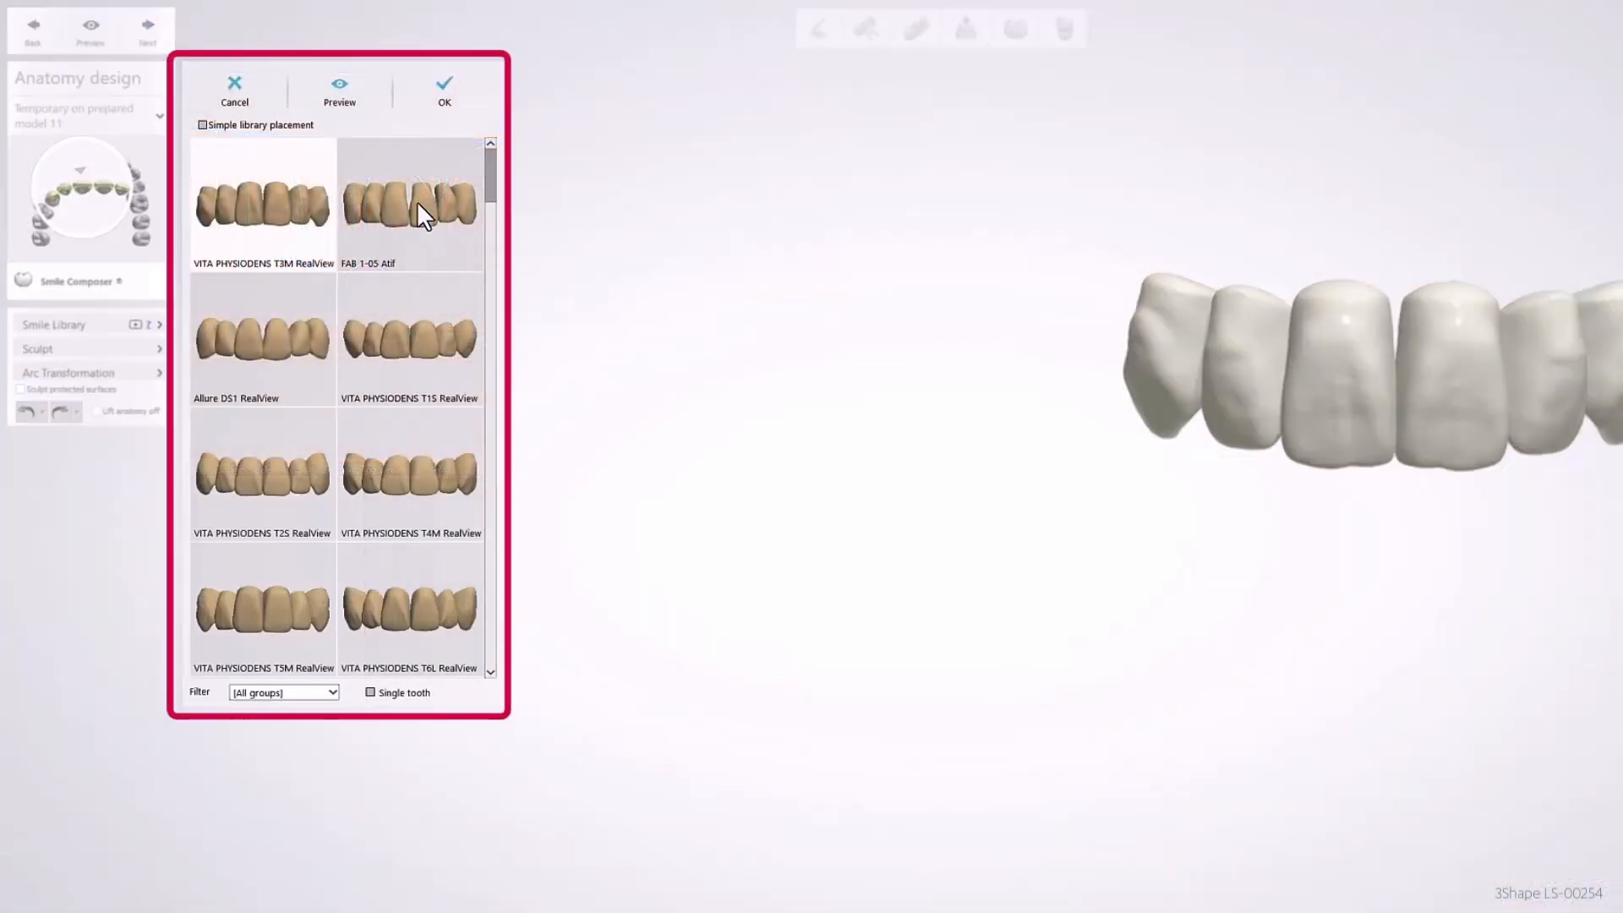
left_click(418, 201)
left_click(444, 85)
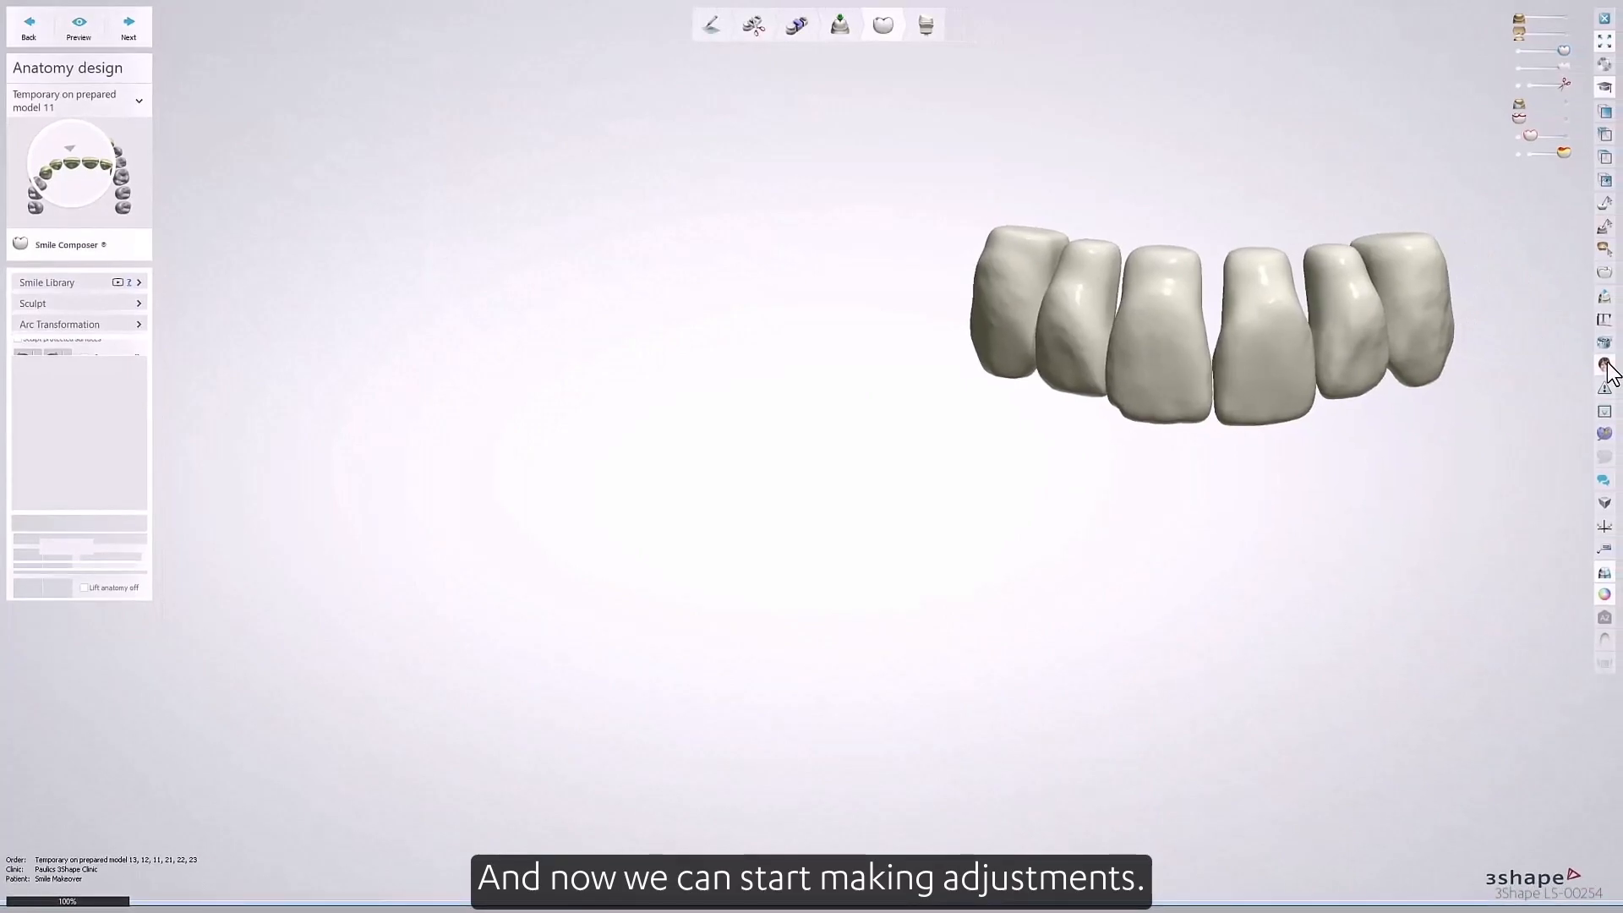
left_click(1607, 365)
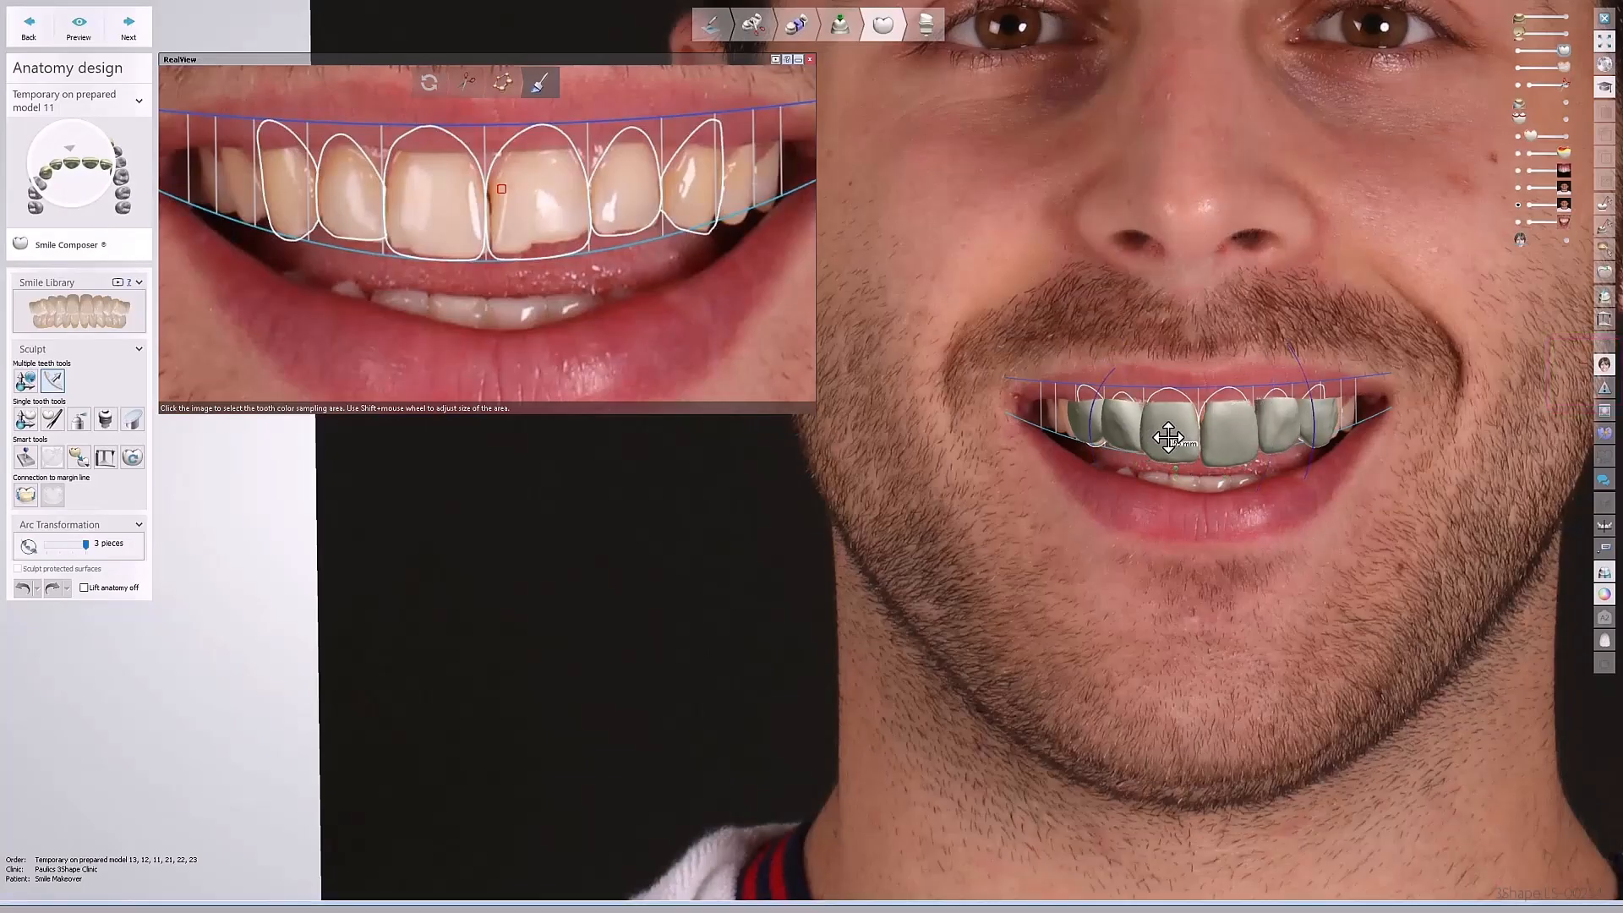
Place the library tooth arch over the smile outlines and individually adjust teeth 21, 22, 23, 11, 12 and 13 to match them.
left_click_drag(1169, 430, 1167, 434)
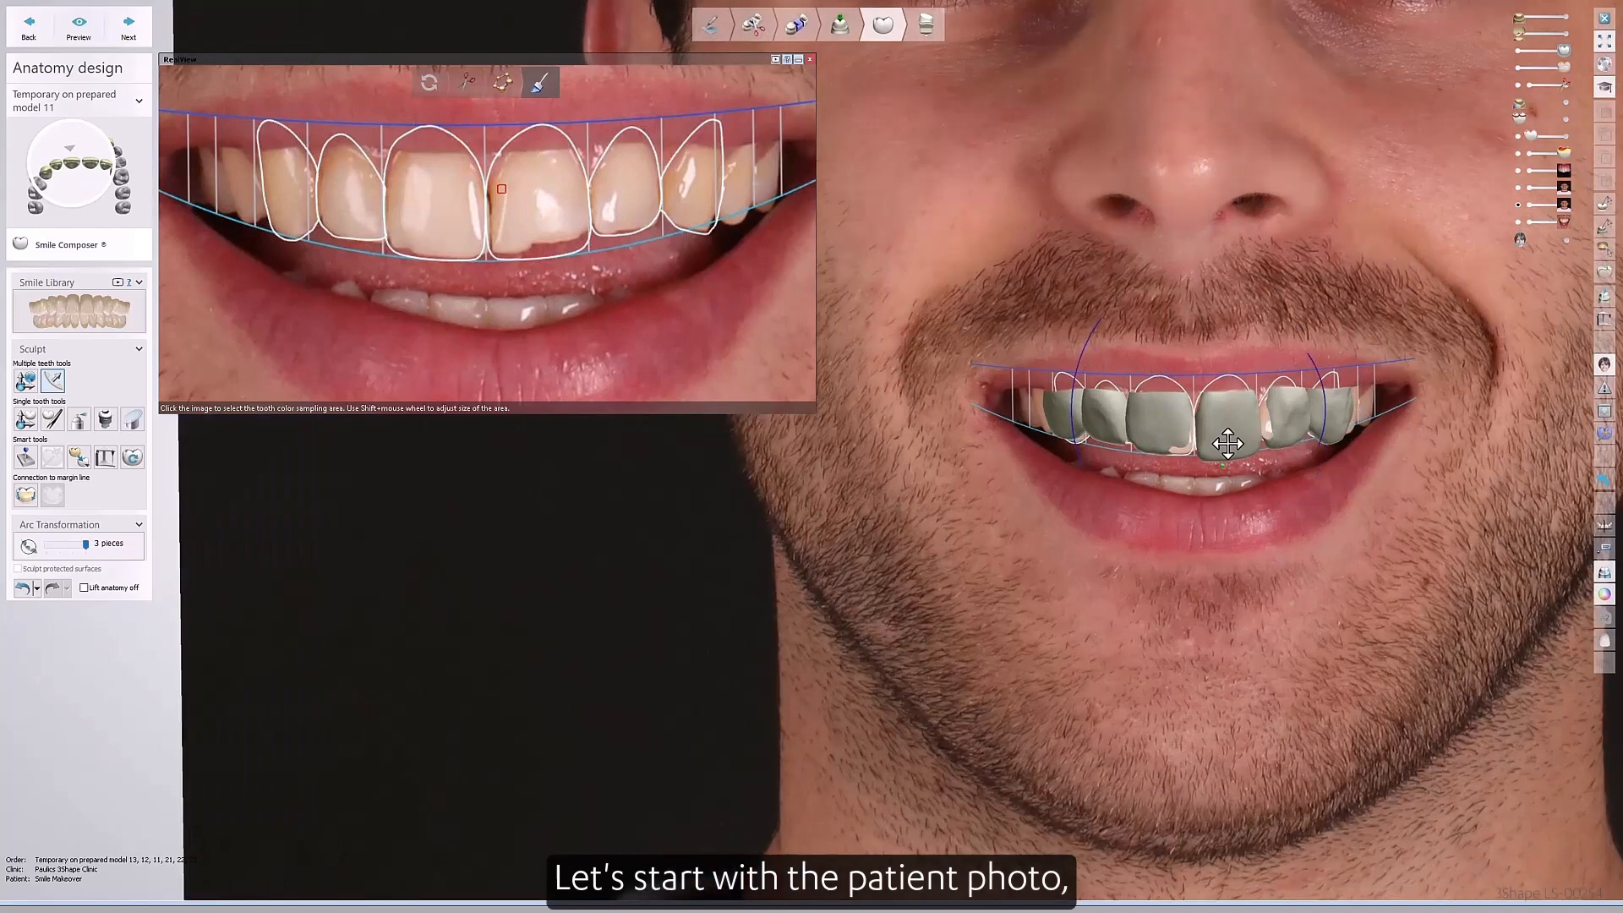
left_click(1220, 433)
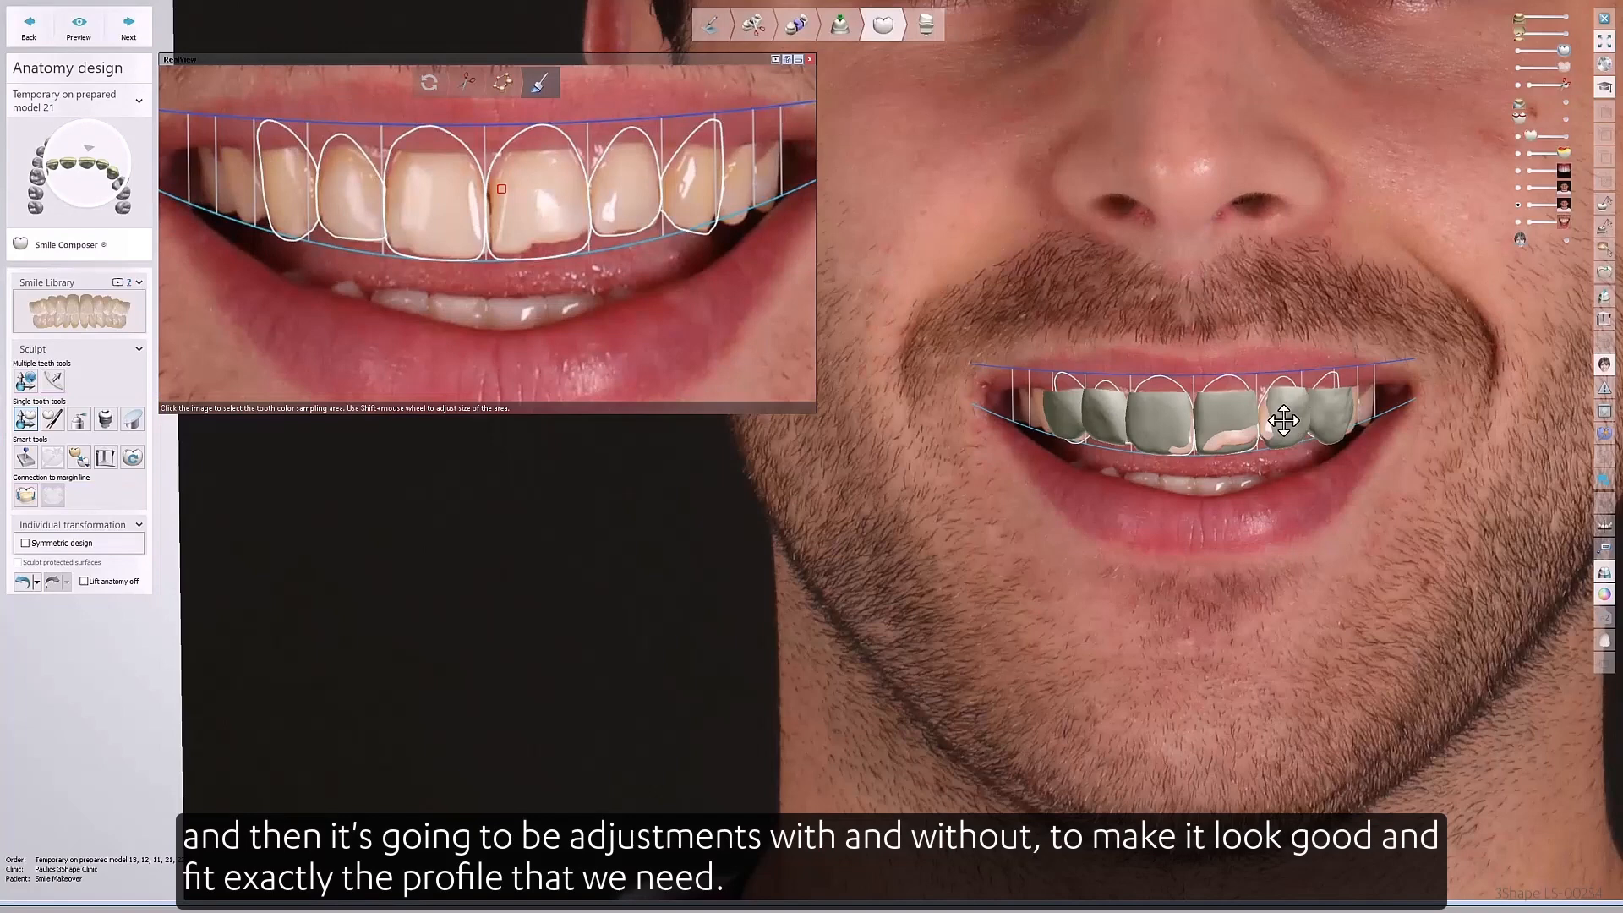
left_click(1283, 420)
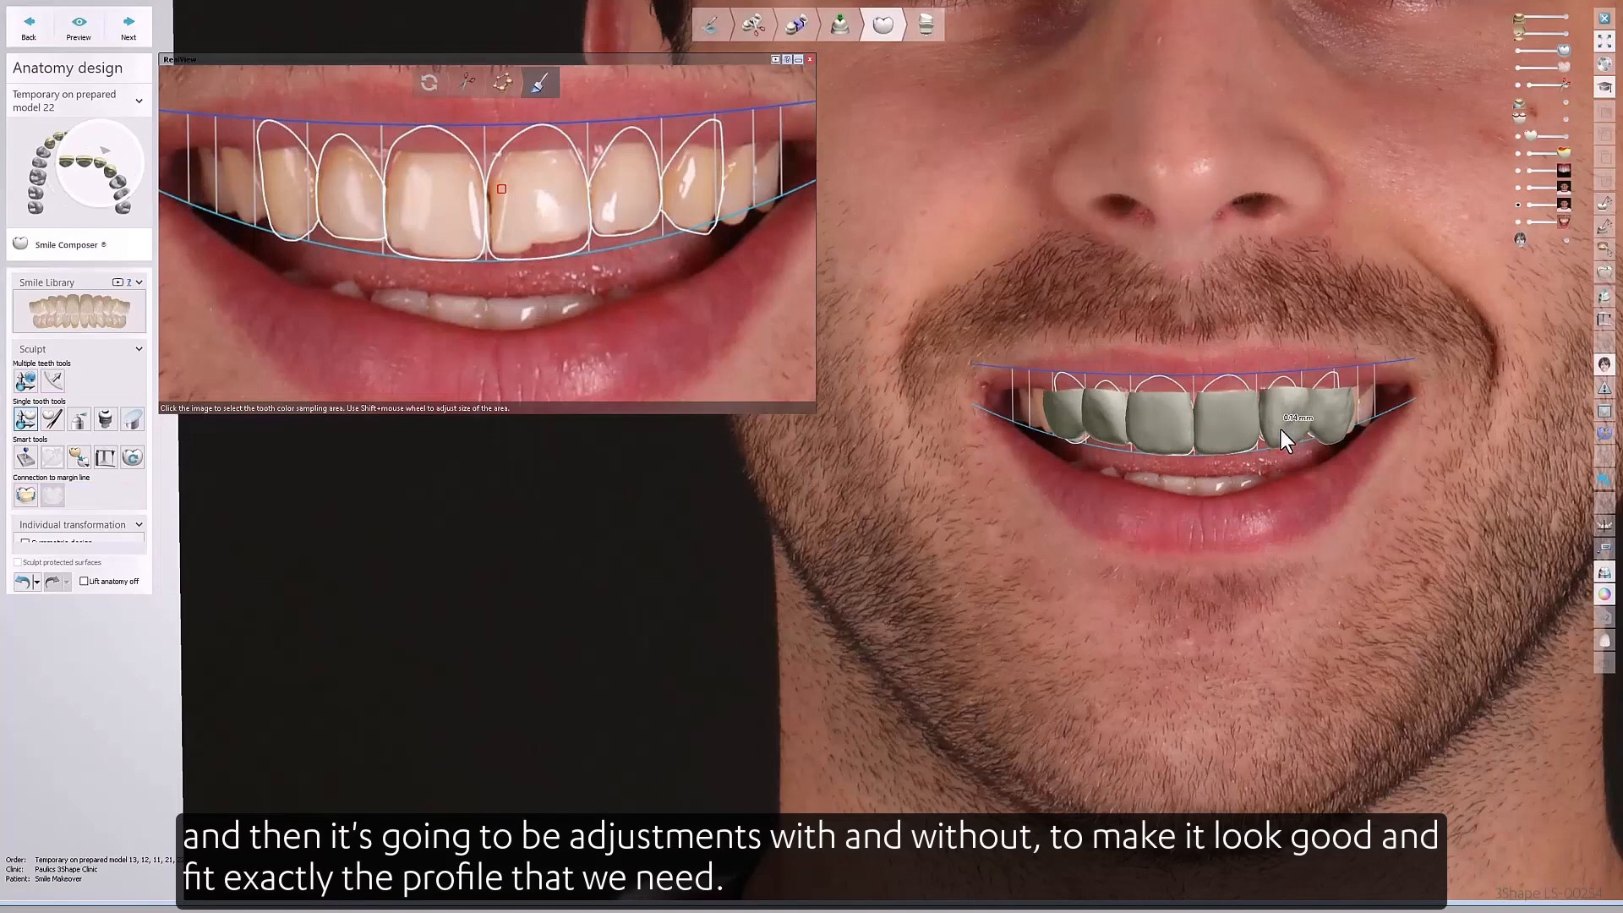
left_click(1323, 417)
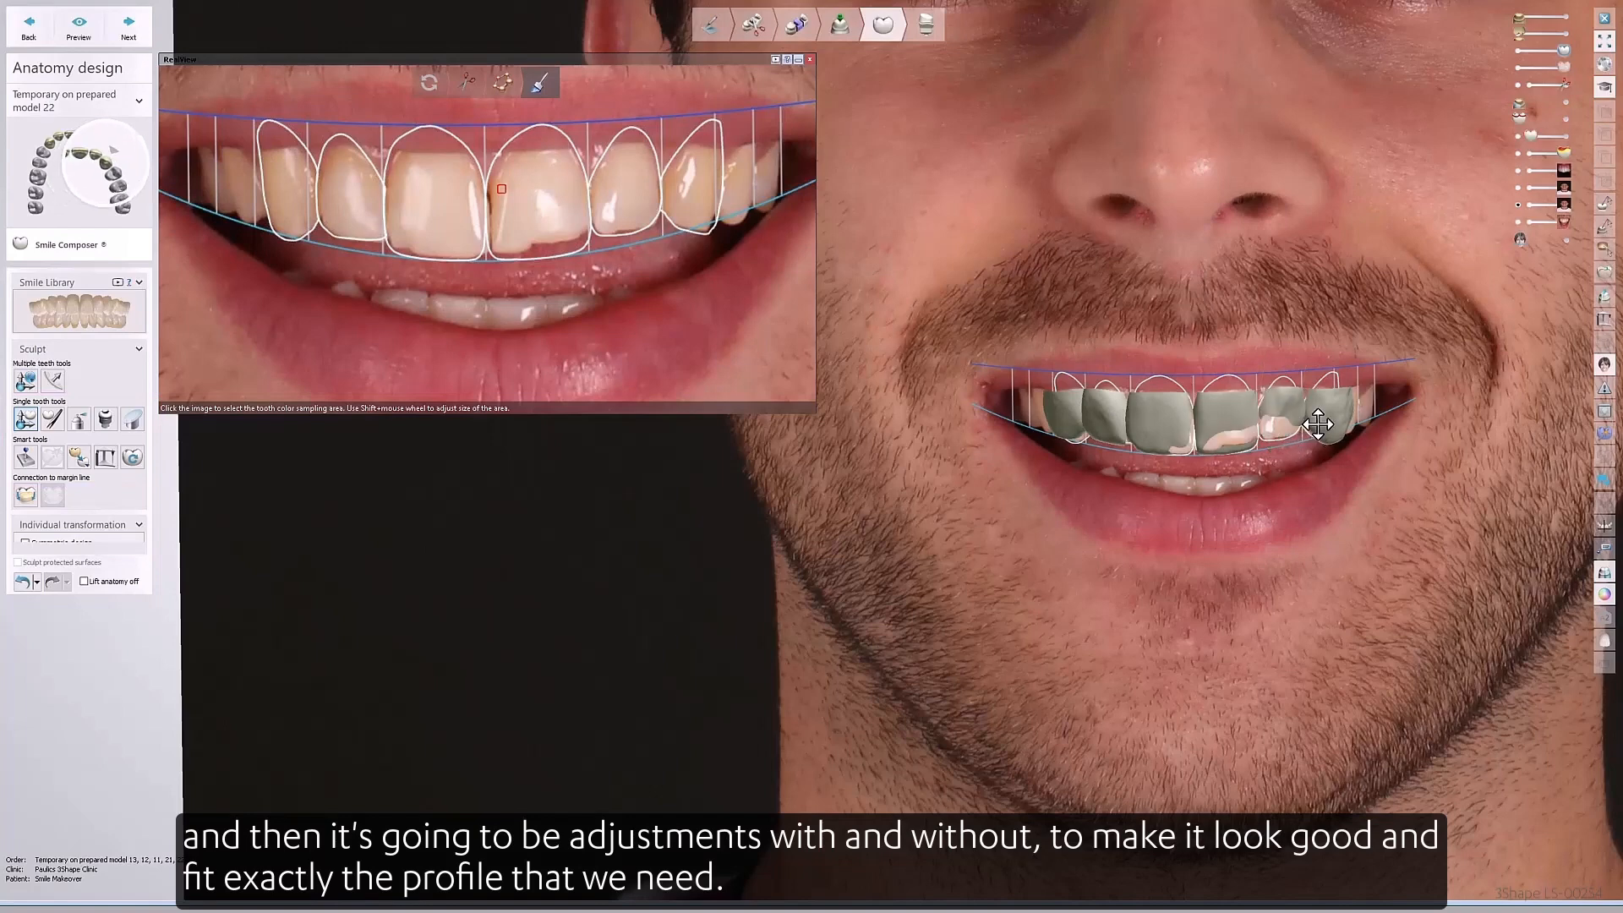
left_click(1172, 429)
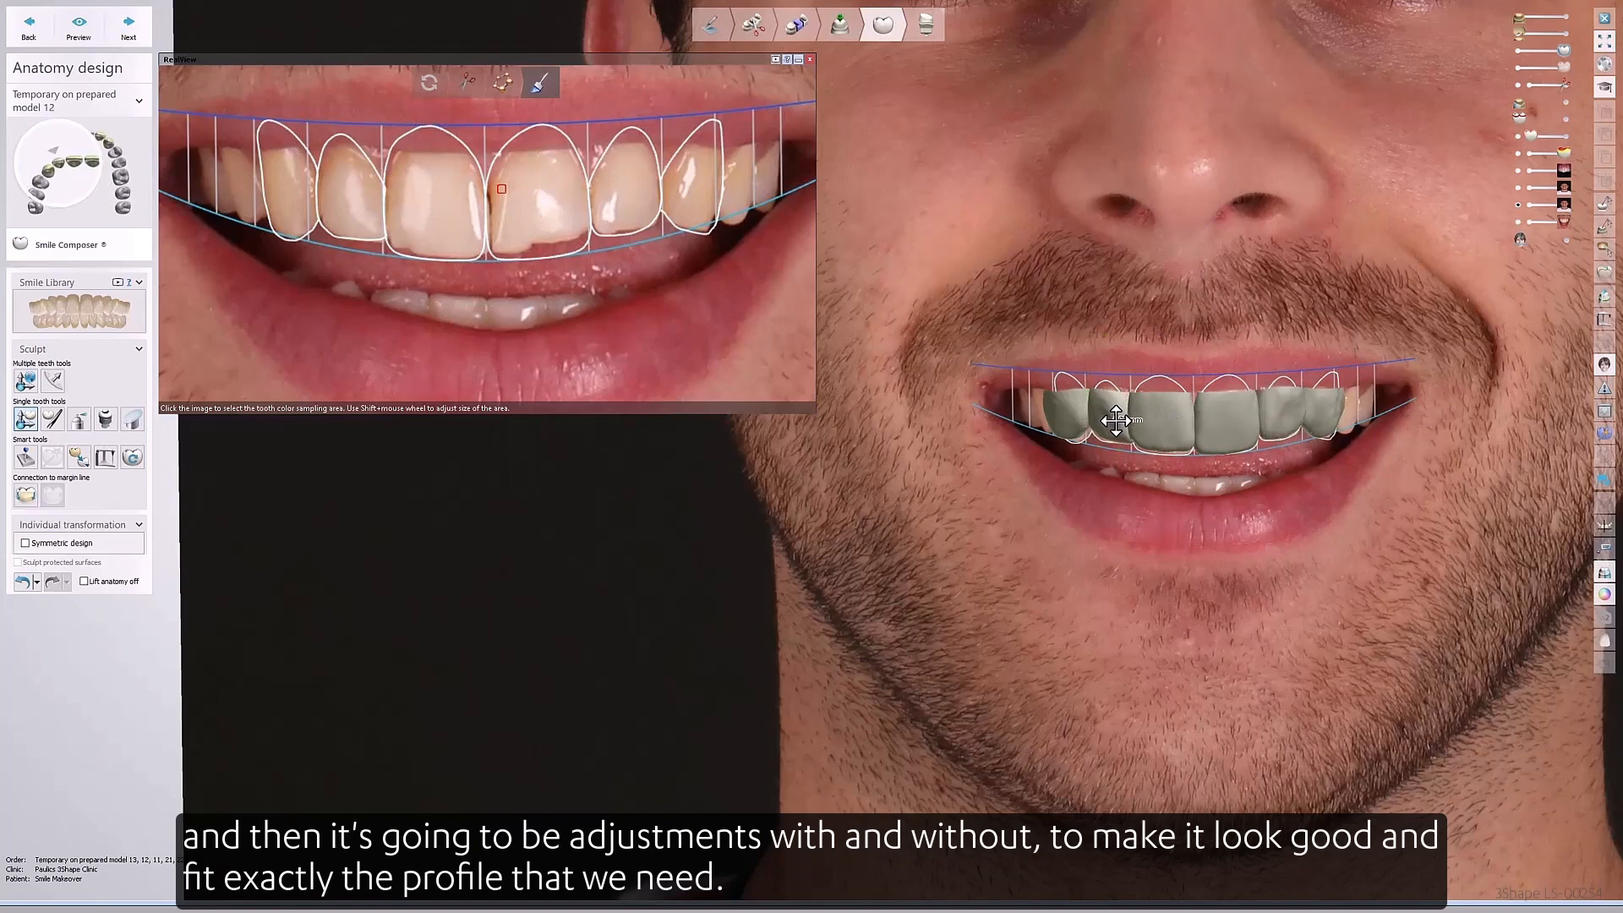
left_click(1071, 420)
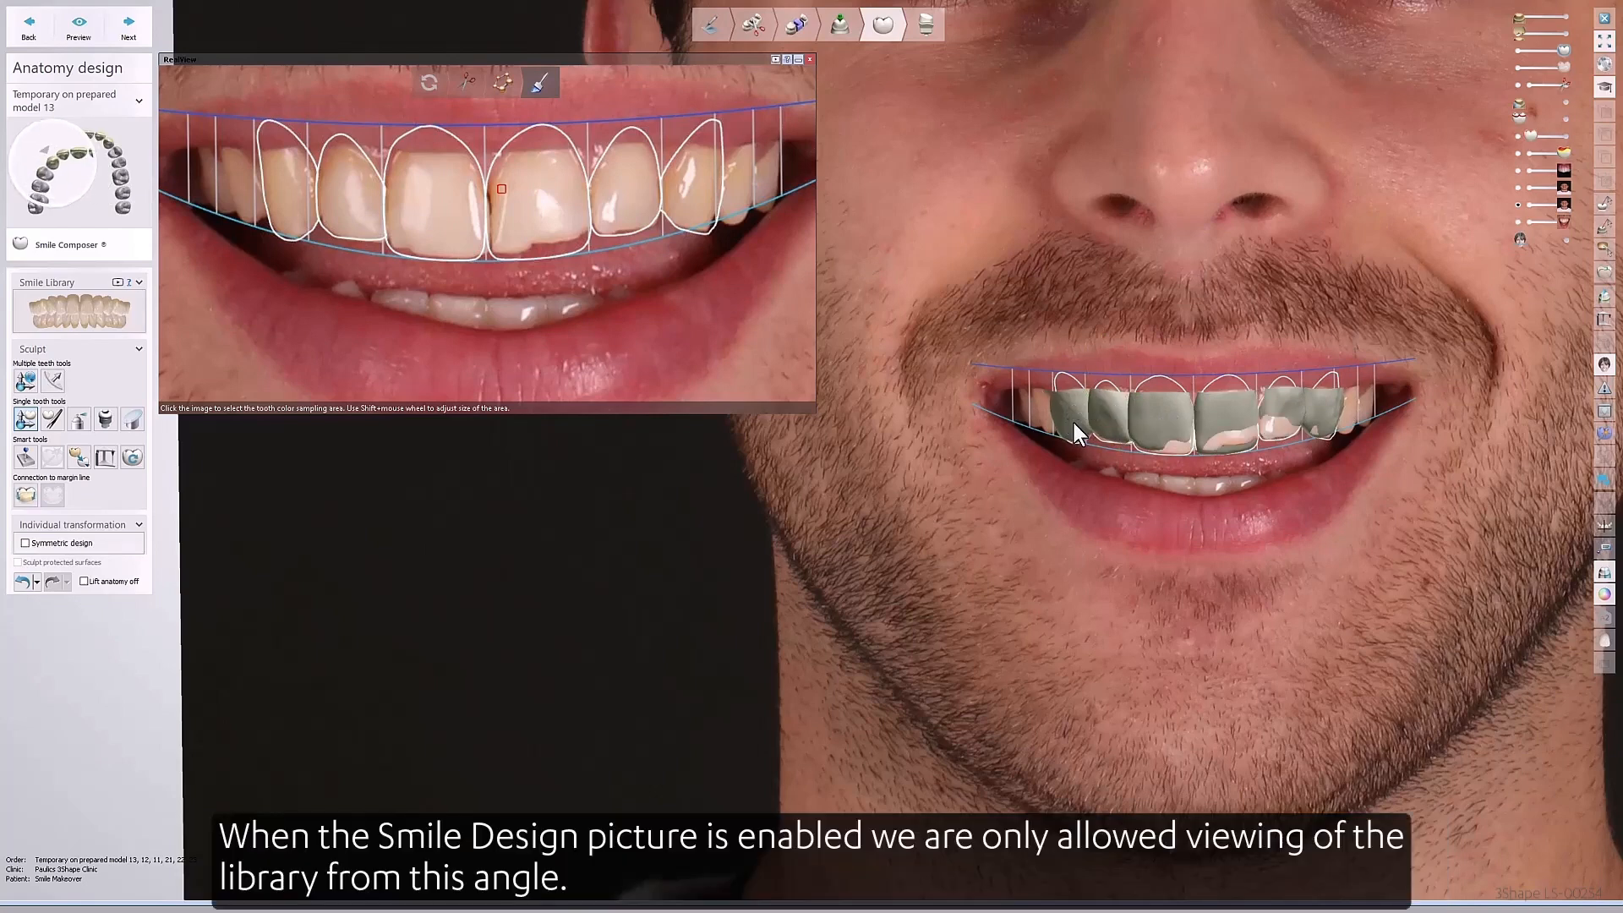
Fine-tune the position and shape of teeth 13, 12 and 11 individually so they follow their smile design outlines.
scroll(1165, 520, "up", 2)
middle_click_drag(1167, 524, 1027, 638)
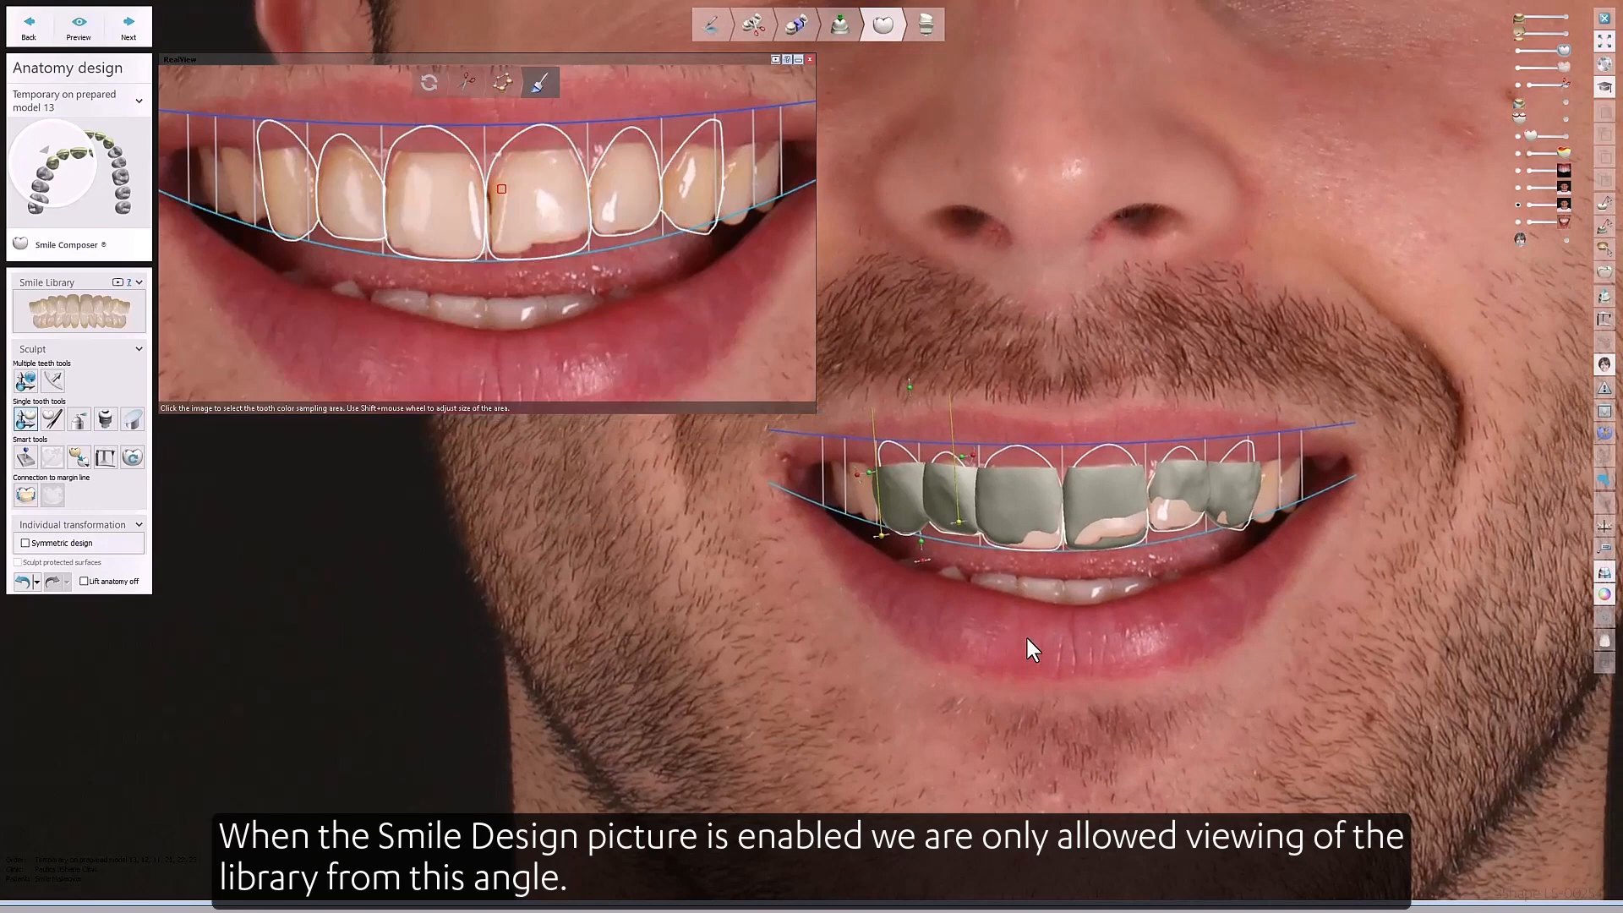
left_click_drag(895, 502, 893, 502)
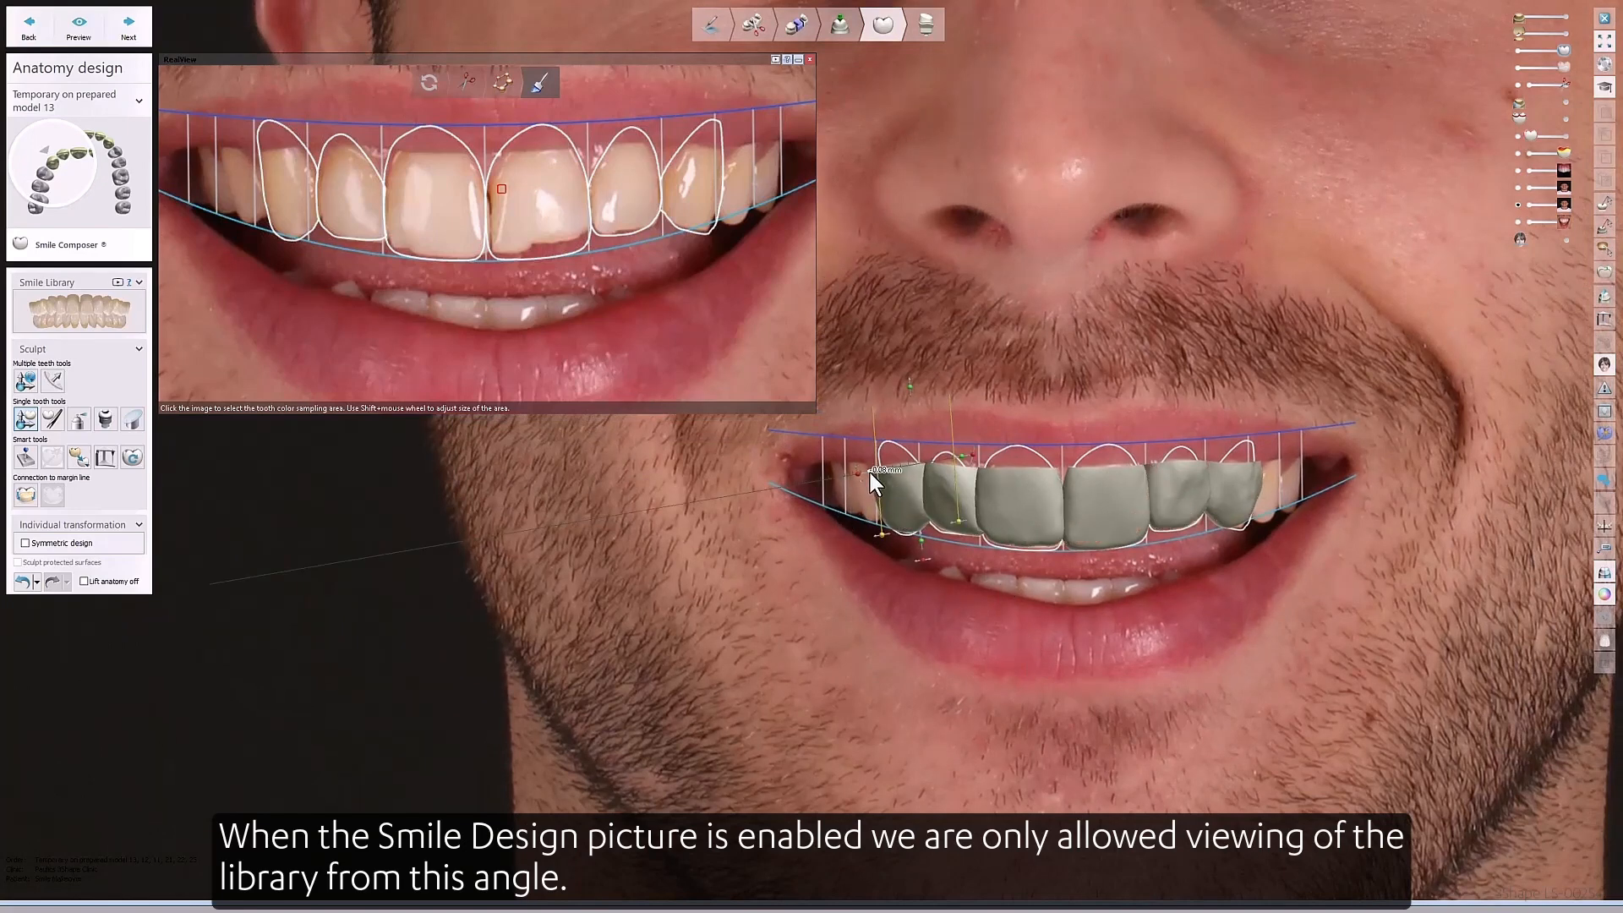
left_click(944, 513)
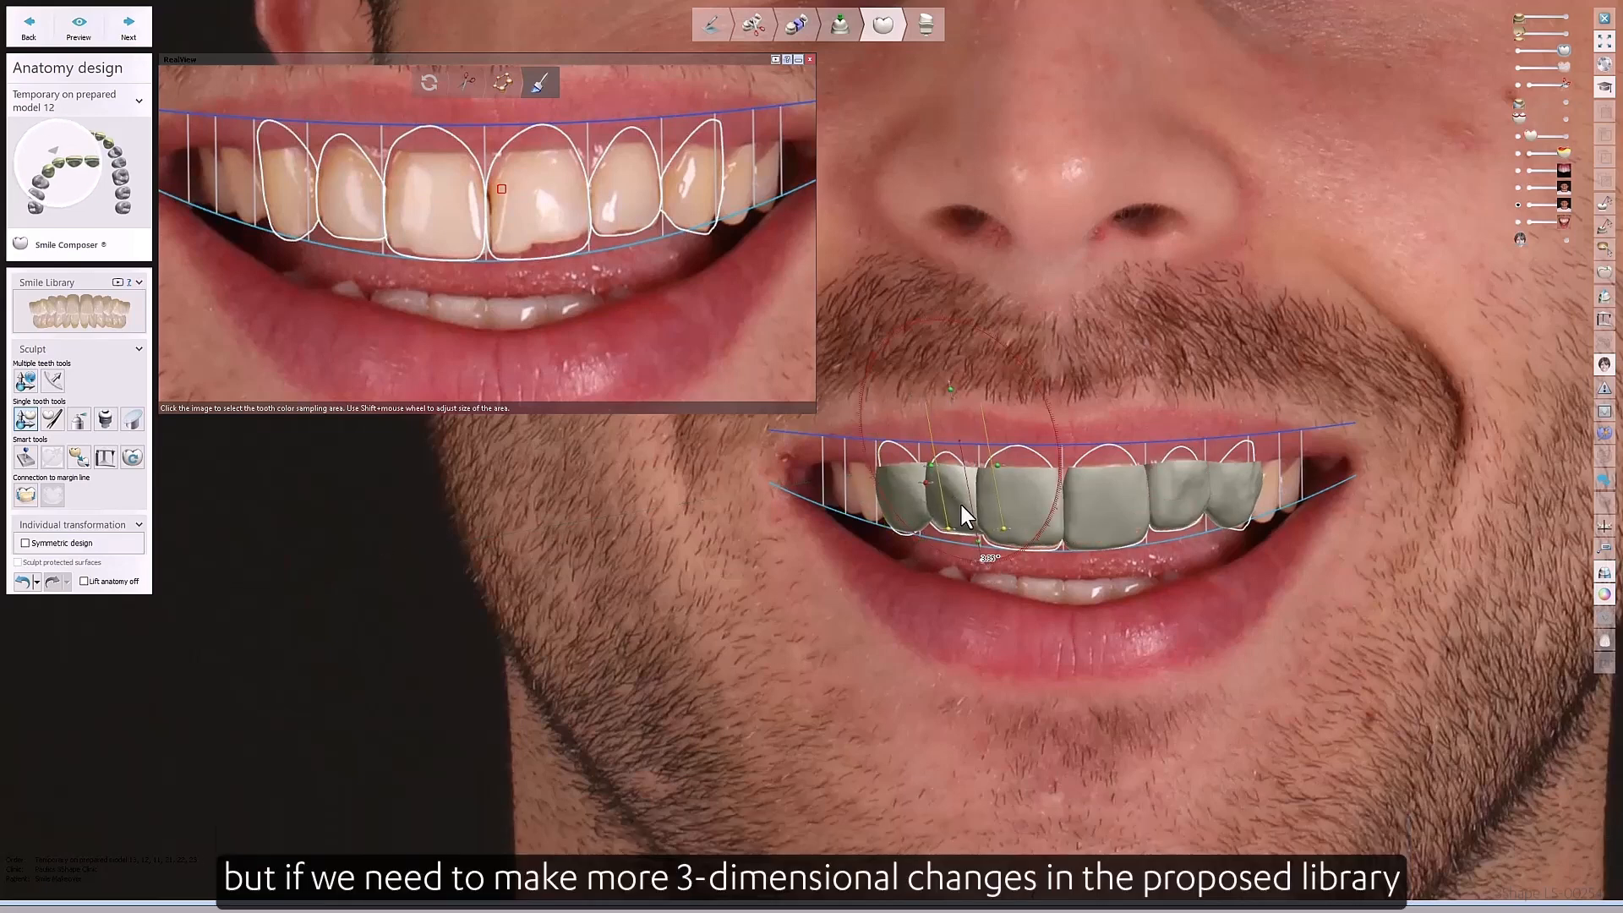
left_click_drag(961, 504, 919, 478)
left_click(1022, 513)
left_click_drag(1051, 564, 1037, 589)
left_click_drag(1004, 500, 972, 470)
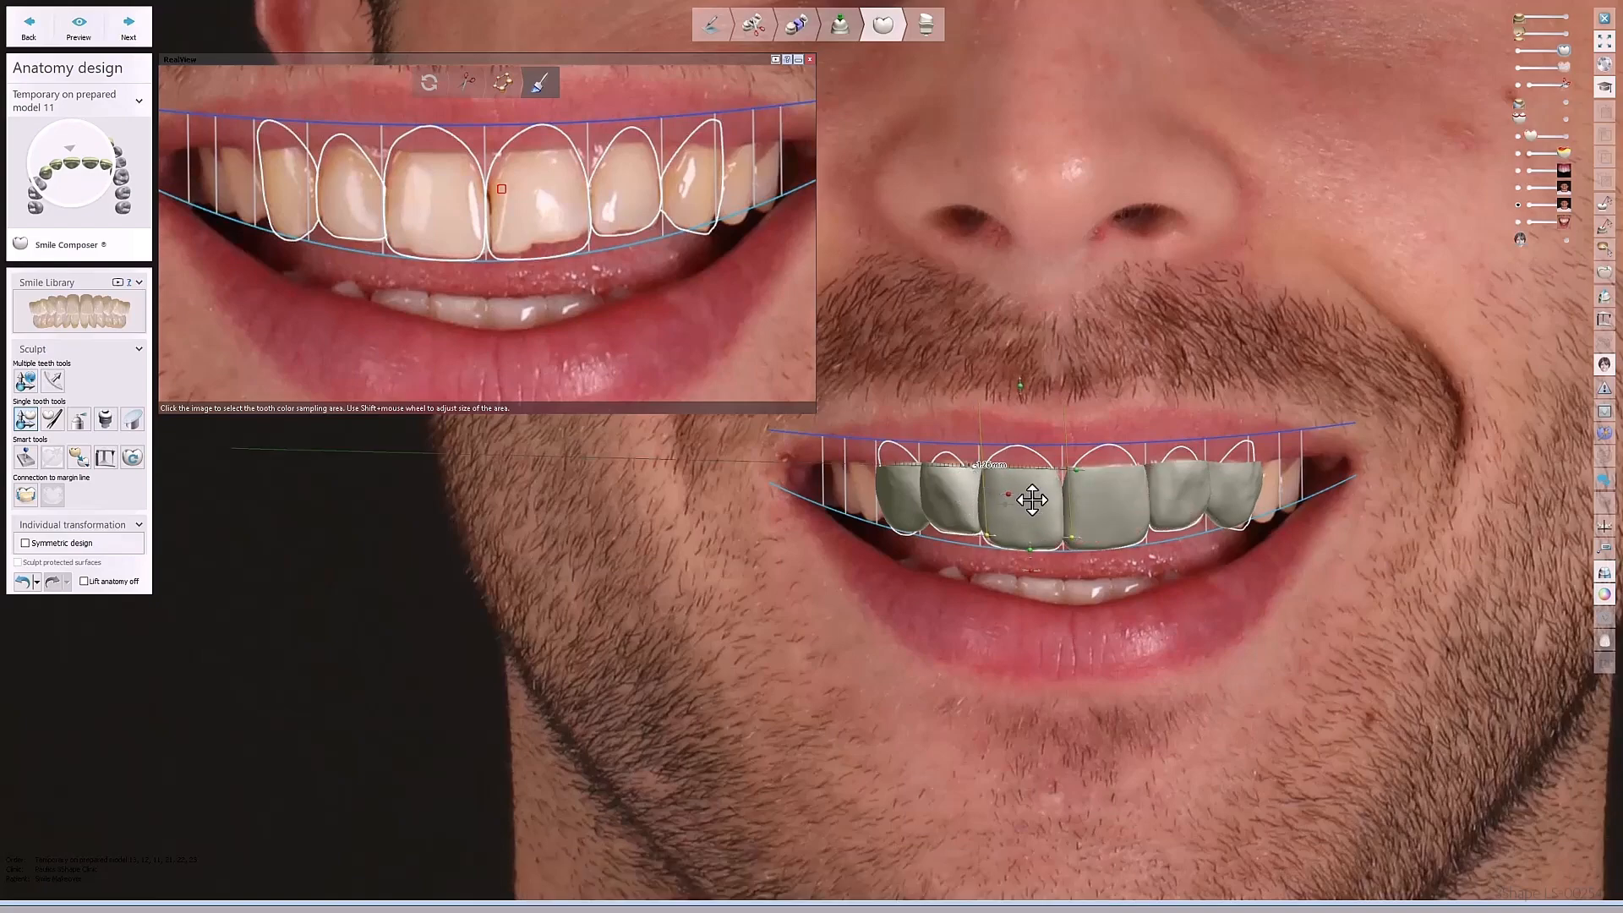